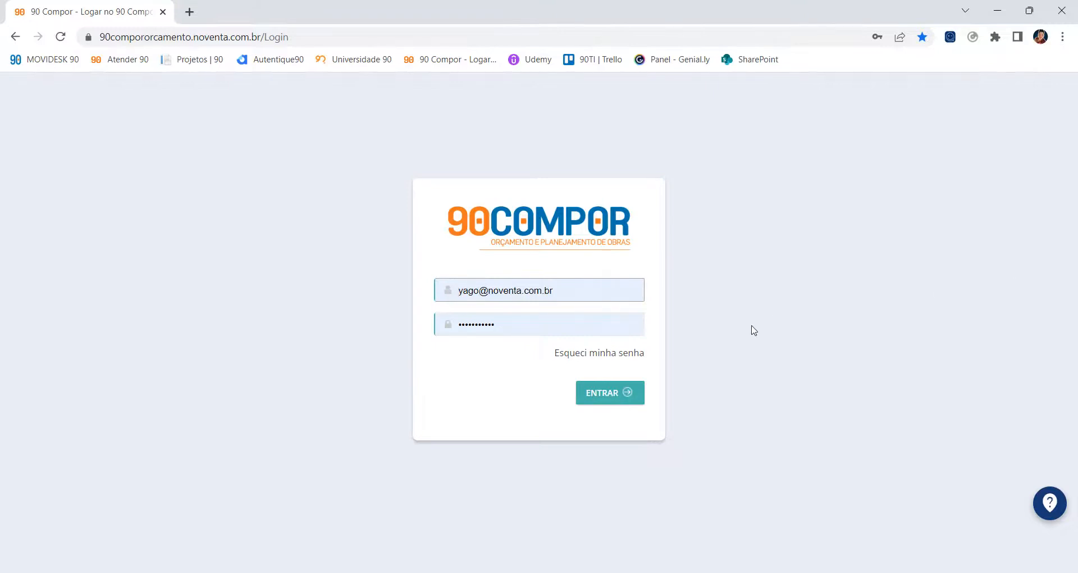
Step: Log in with the saved credentials and view the project groupings available in the Orçamento module
left_click(620, 397)
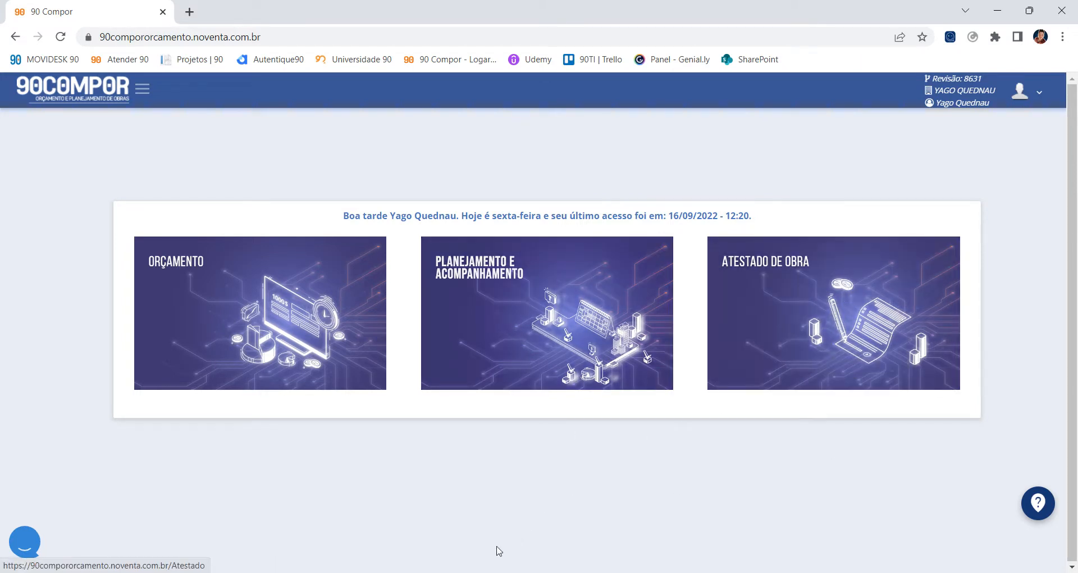
left_click(244, 345)
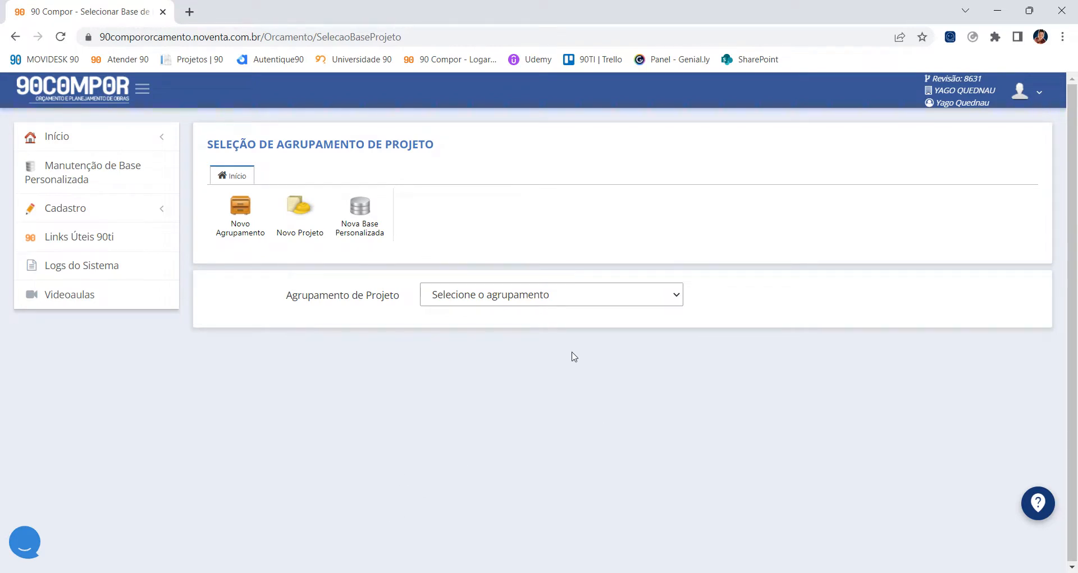
left_click(562, 296)
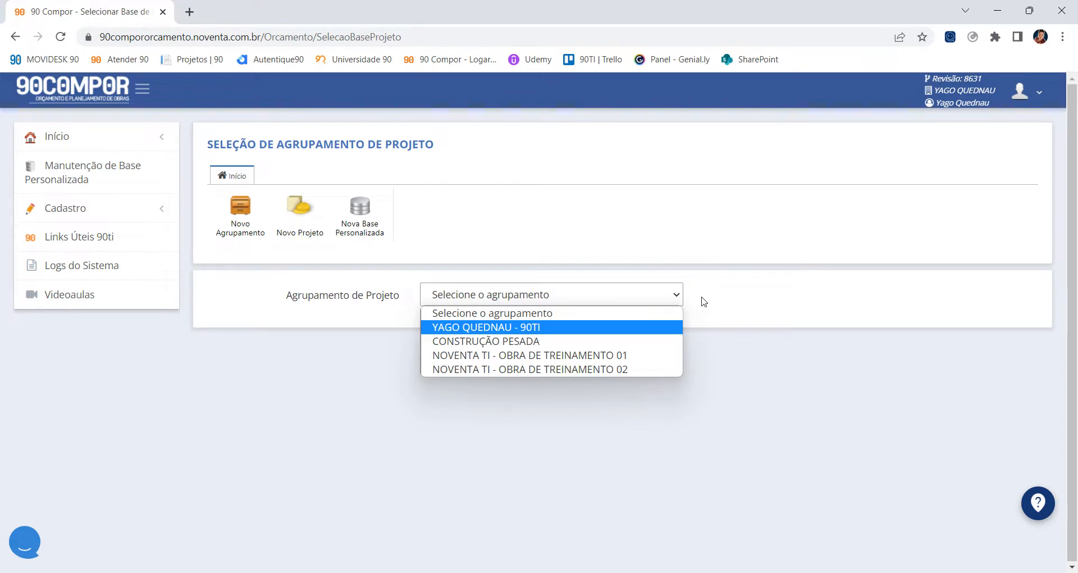
Step: Open a new project grouping form and examine its general, calculation, BDI, charges, equipment hourly cost, transport, spreadsheet and integration settings
left_click(217, 211)
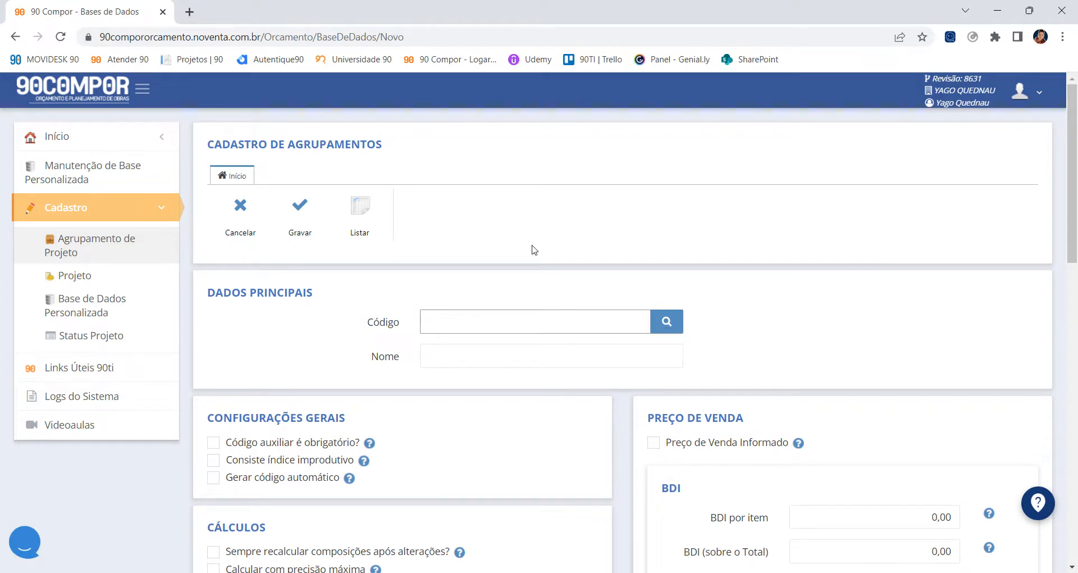
scroll(730, 253, "down", 5)
scroll(876, 263, "down", 4)
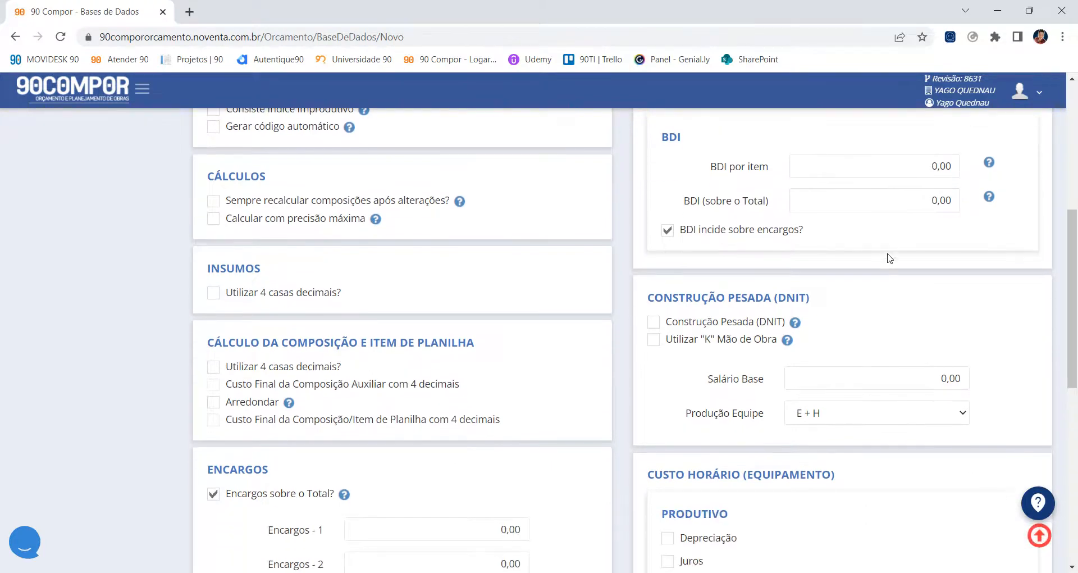
scroll(858, 270, "down", 1)
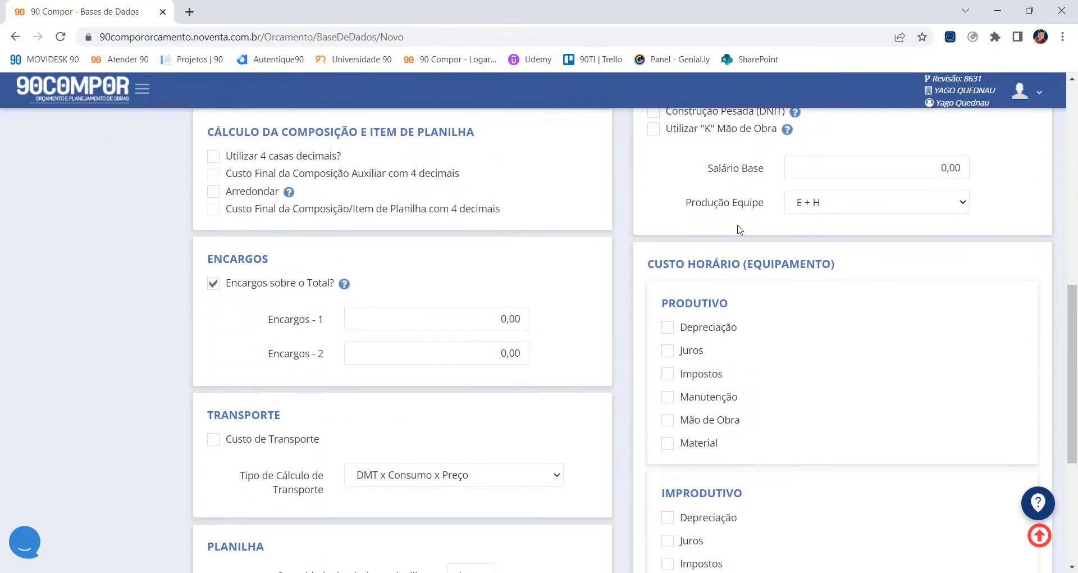
scroll(600, 280, "up", 5)
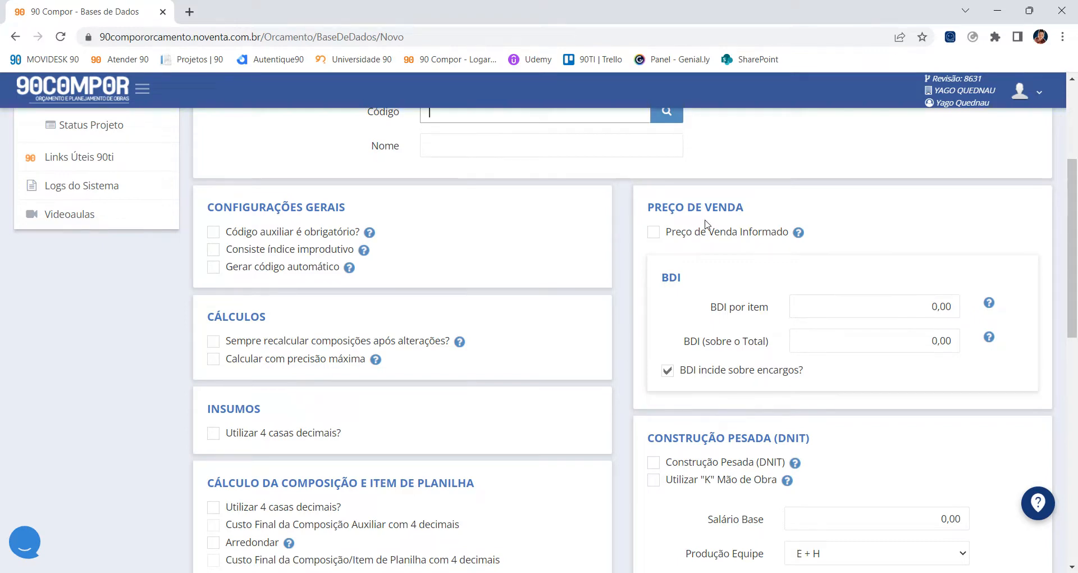
scroll(707, 224, "down", 2)
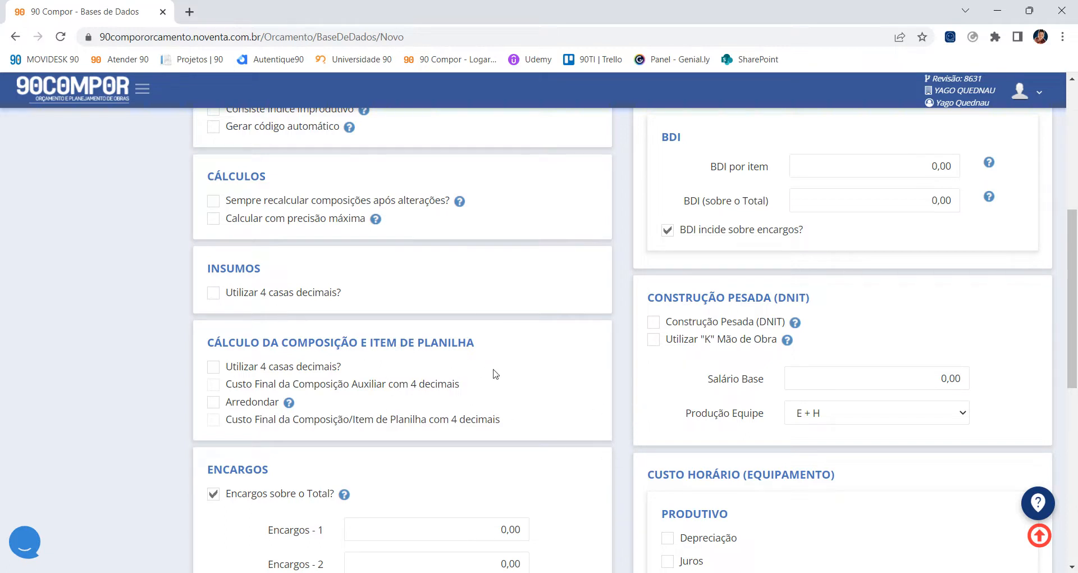
scroll(522, 378, "down", 1)
scroll(522, 378, "down", 5)
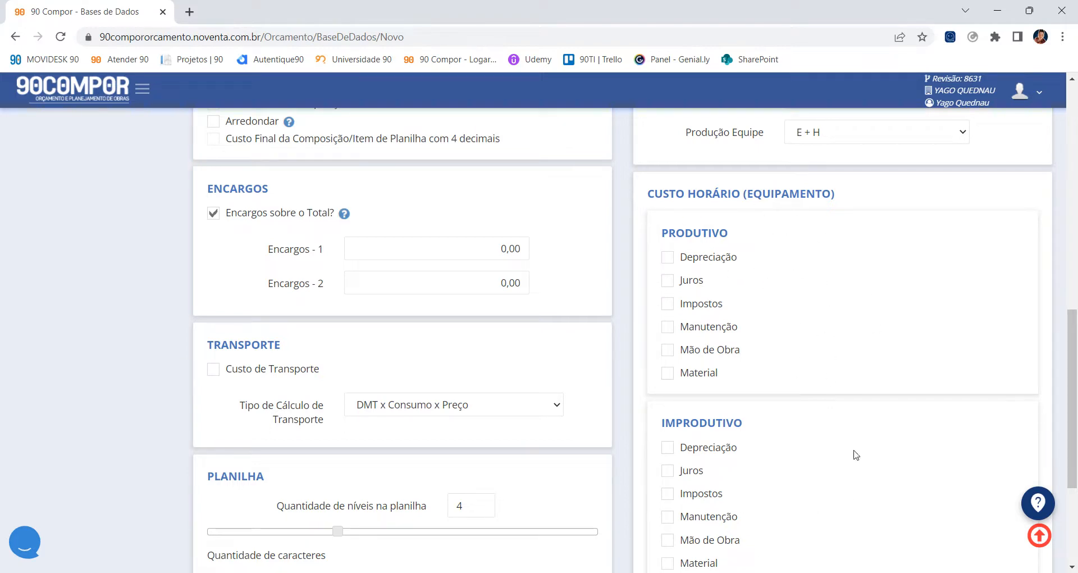
scroll(602, 388, "down", 2)
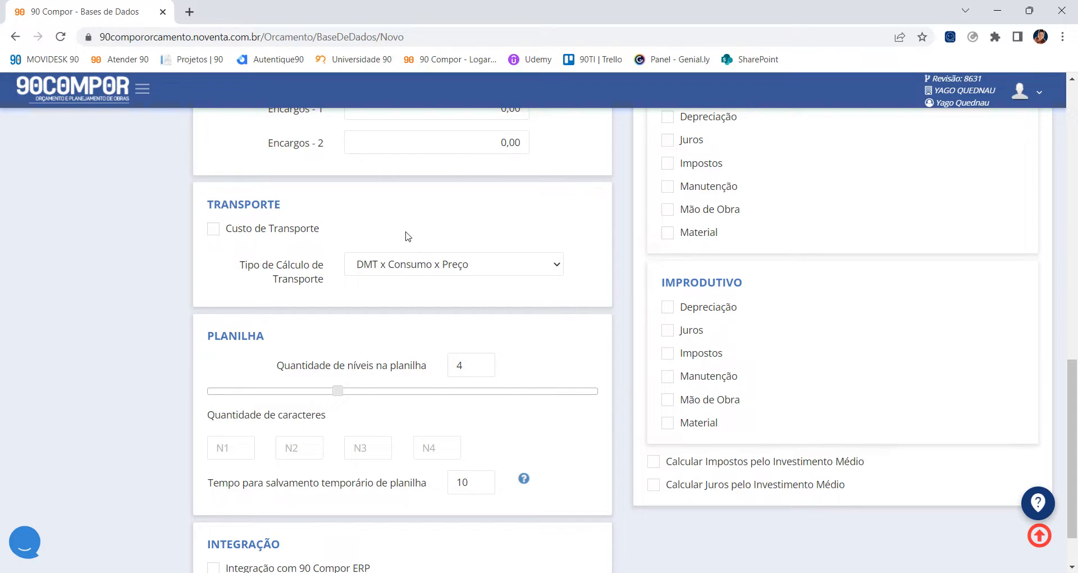
scroll(444, 506, "down", 2)
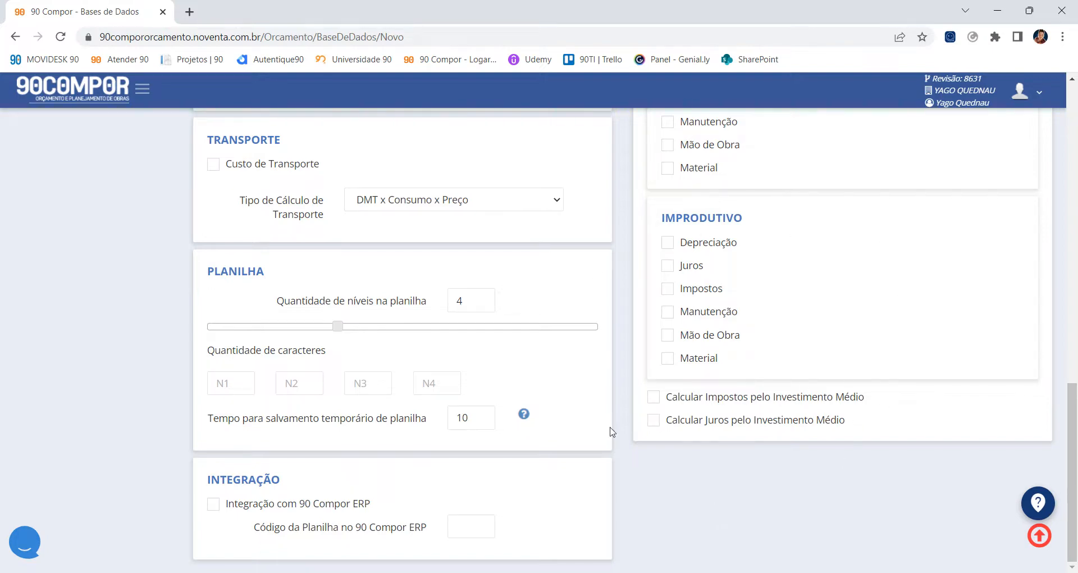
scroll(762, 414, "up", 8)
scroll(762, 415, "up", 6)
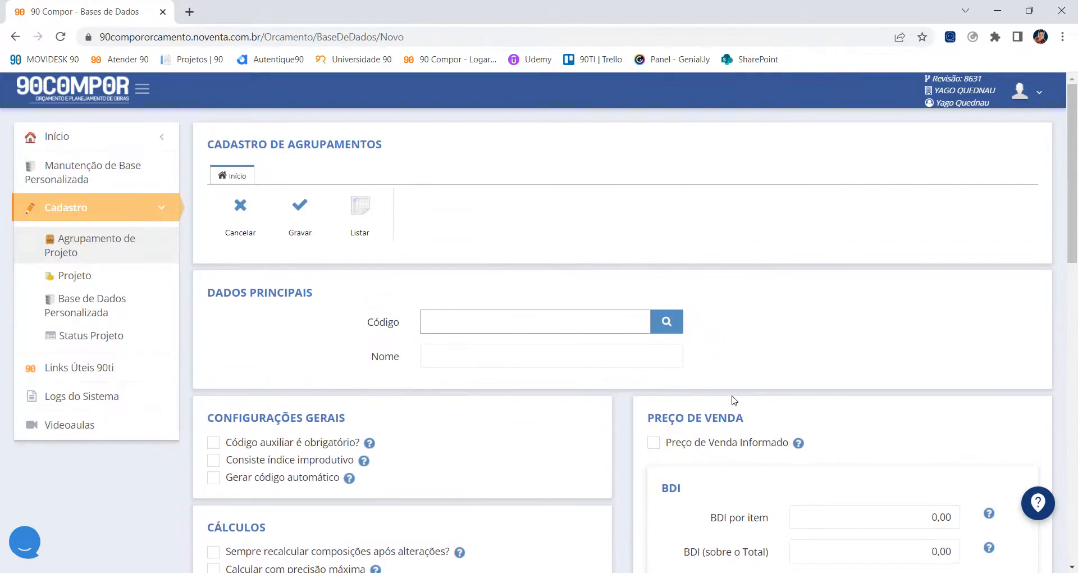
Step: Leave the grouping form and select the CONSTRUÇÃO PESADA grouping on the project grouping selection page
left_click(132, 251)
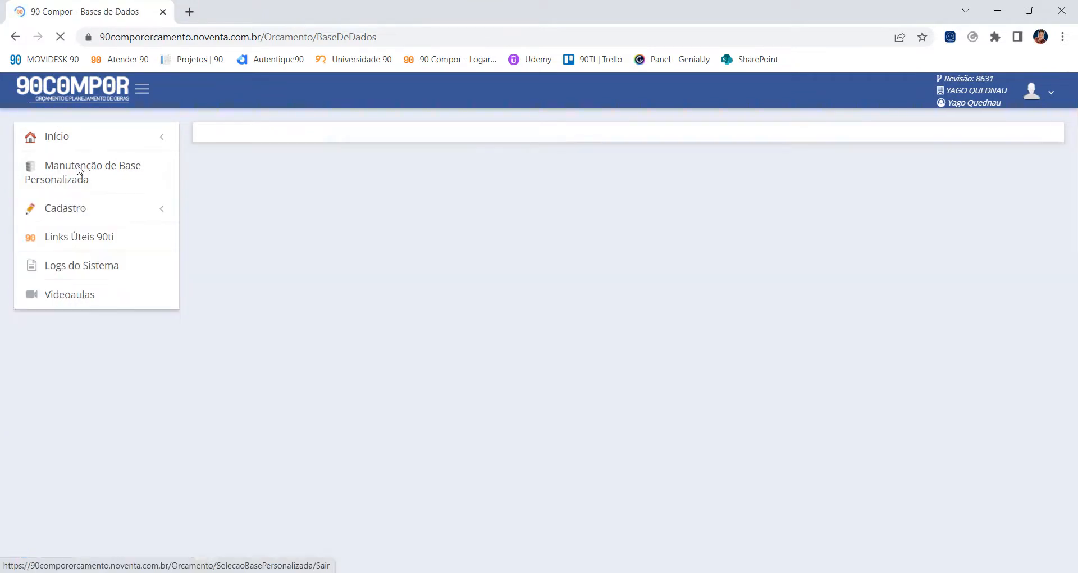
left_click(92, 137)
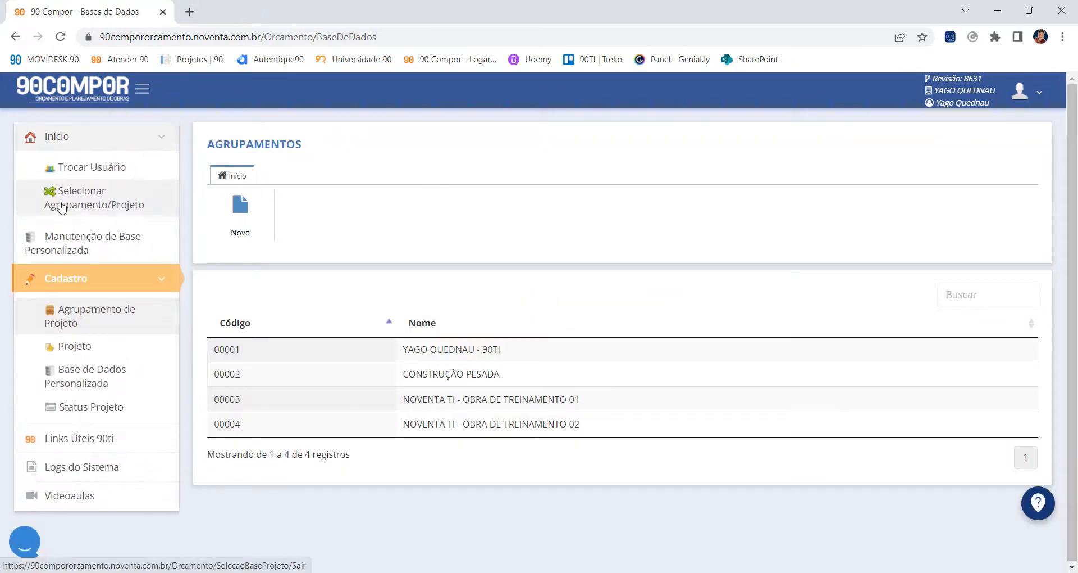
left_click(62, 203)
left_click(593, 301)
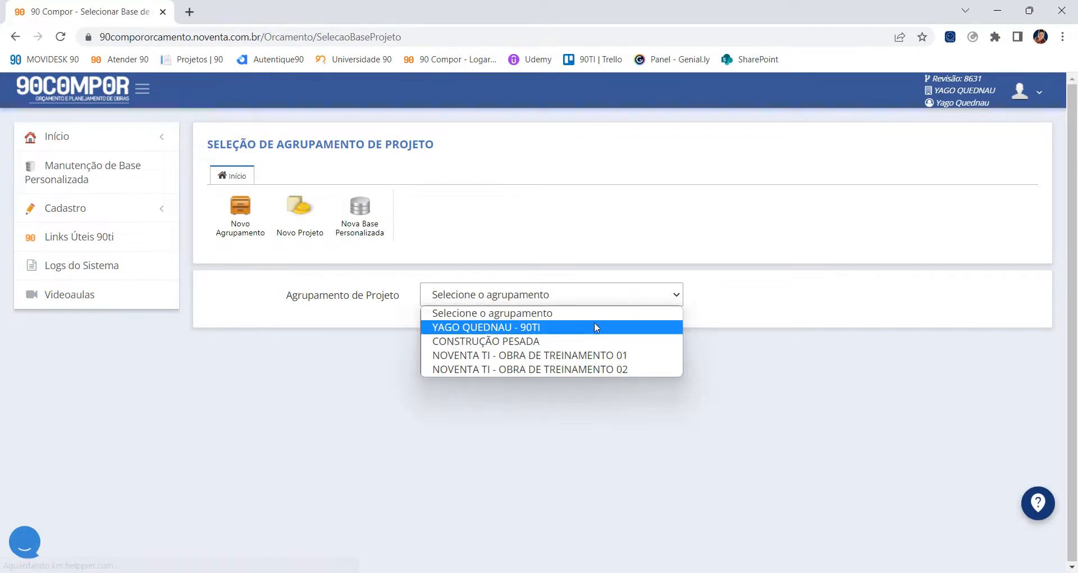
left_click(580, 341)
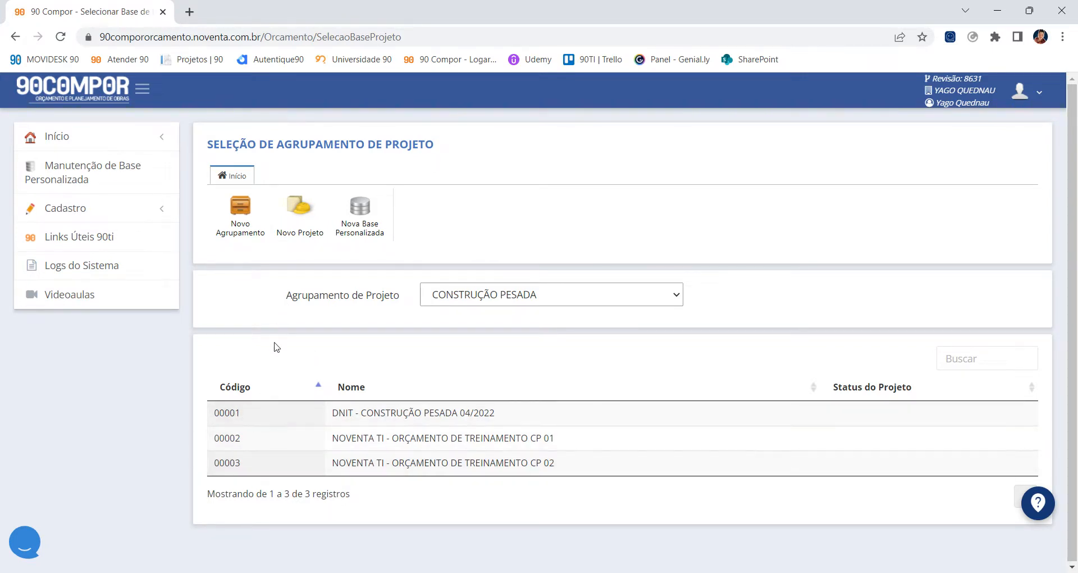
Step: Open a new project form and examine its main data, database and calculation settings
left_click(299, 209)
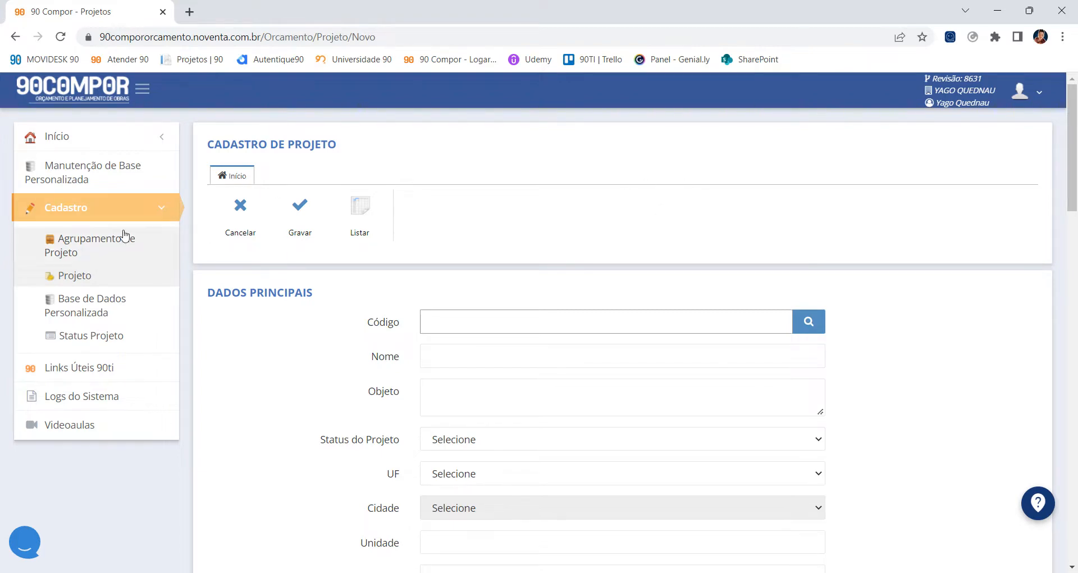
scroll(746, 206, "down", 10)
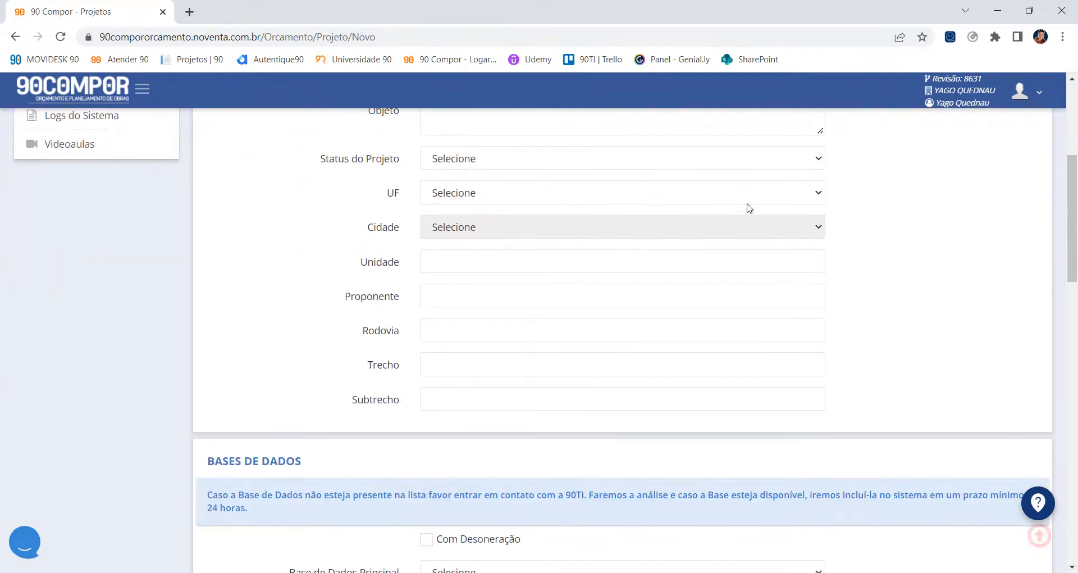
scroll(618, 323, "down", 6)
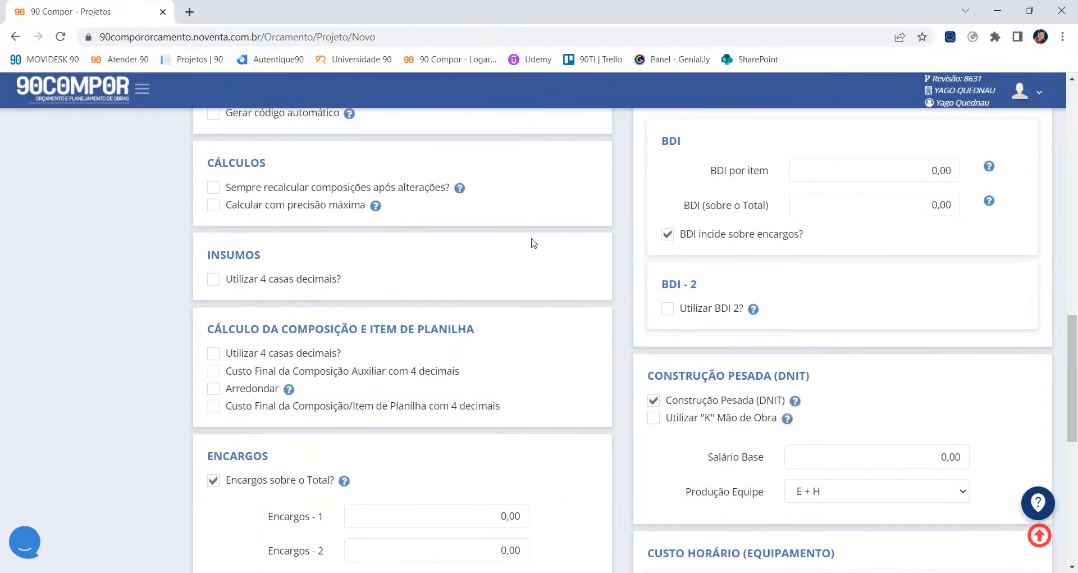
scroll(699, 343, "up", 7)
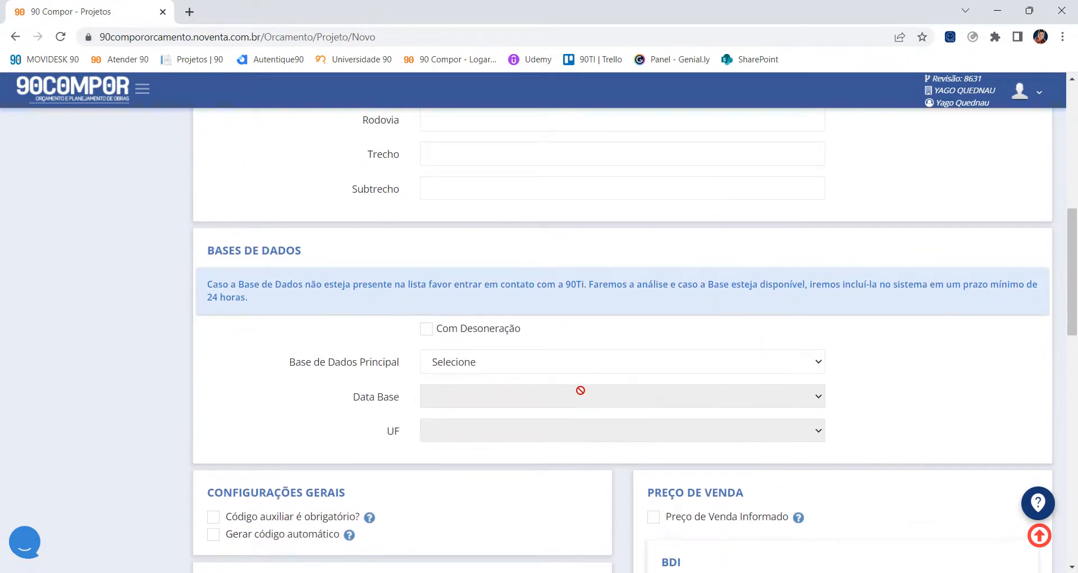
scroll(646, 326, "up", 7)
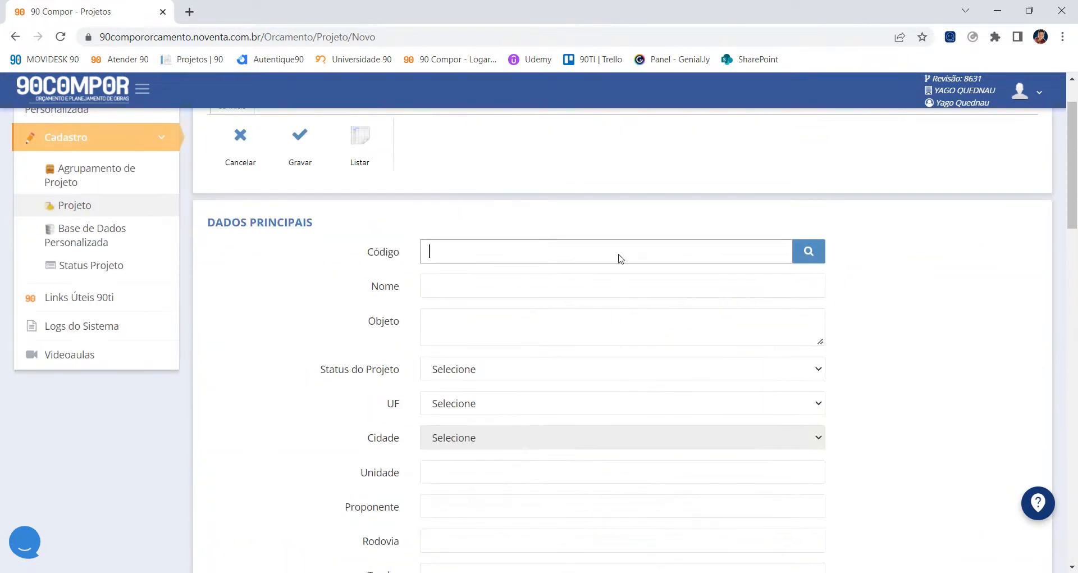
scroll(632, 378, "up", 1)
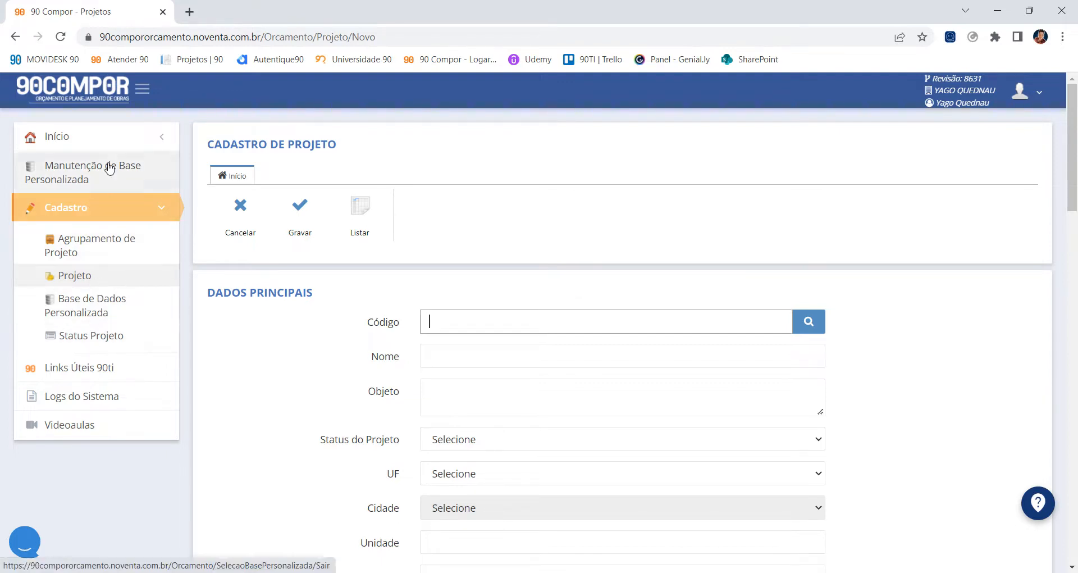
Step: Return to the grouping selection, choose CONSTRUÇÃO PESADA again and open the project DNIT - CONSTRUÇÃO PESADA 04/2022
left_click(84, 137)
left_click(105, 203)
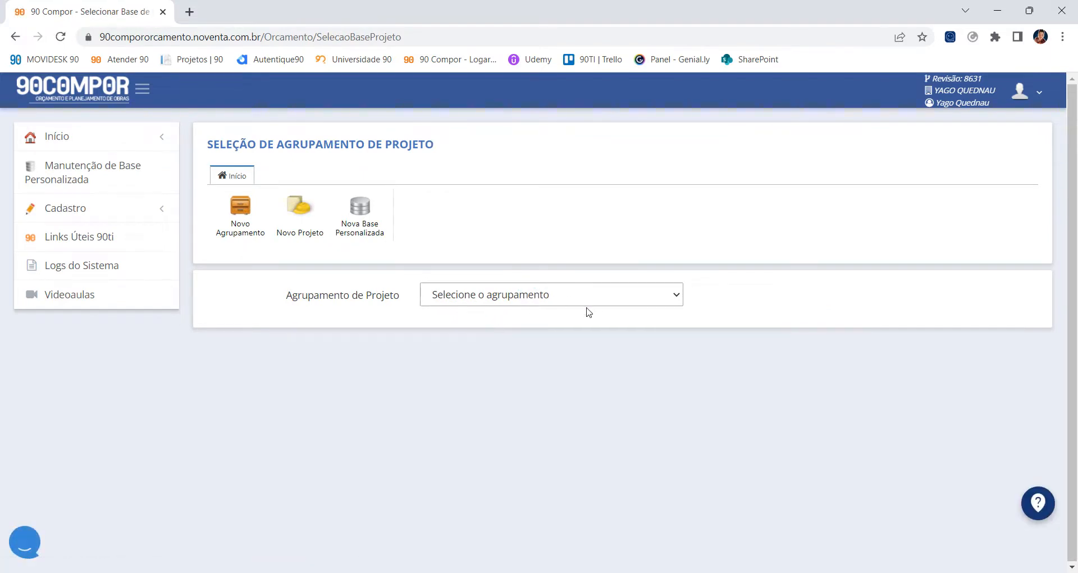
left_click(570, 301)
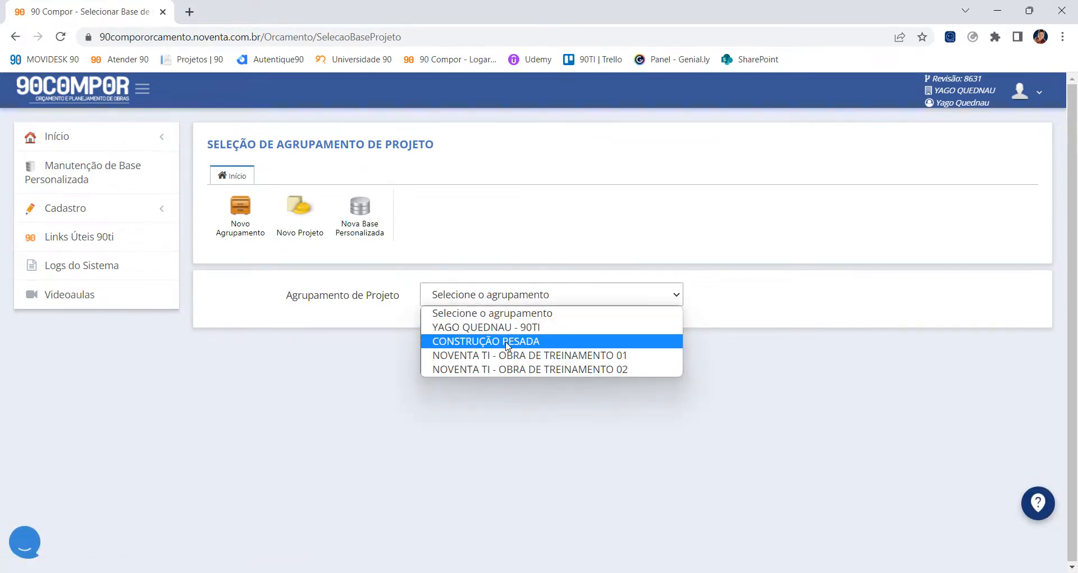
left_click(507, 339)
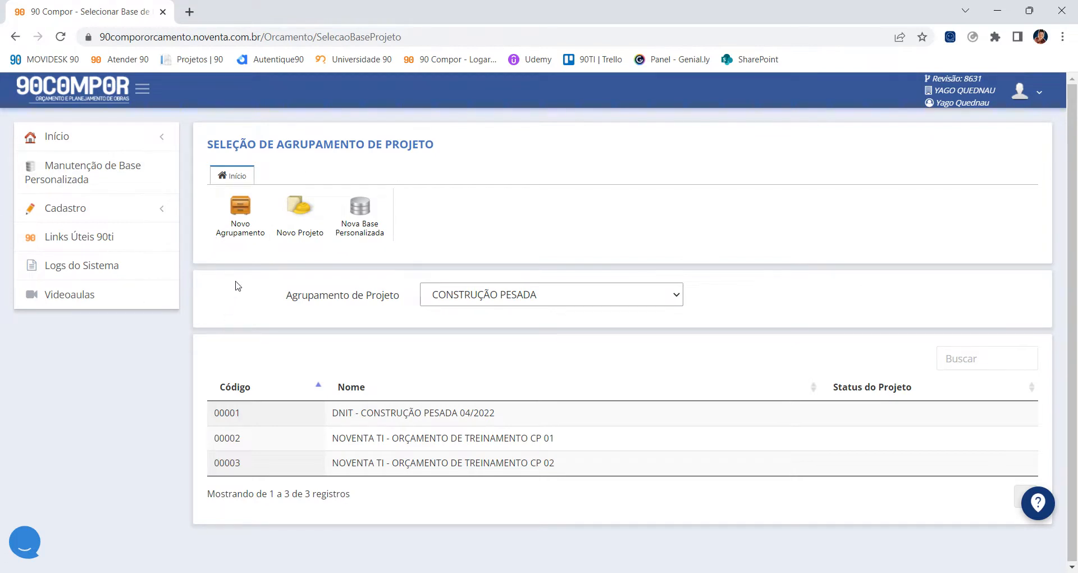
double_click(453, 414)
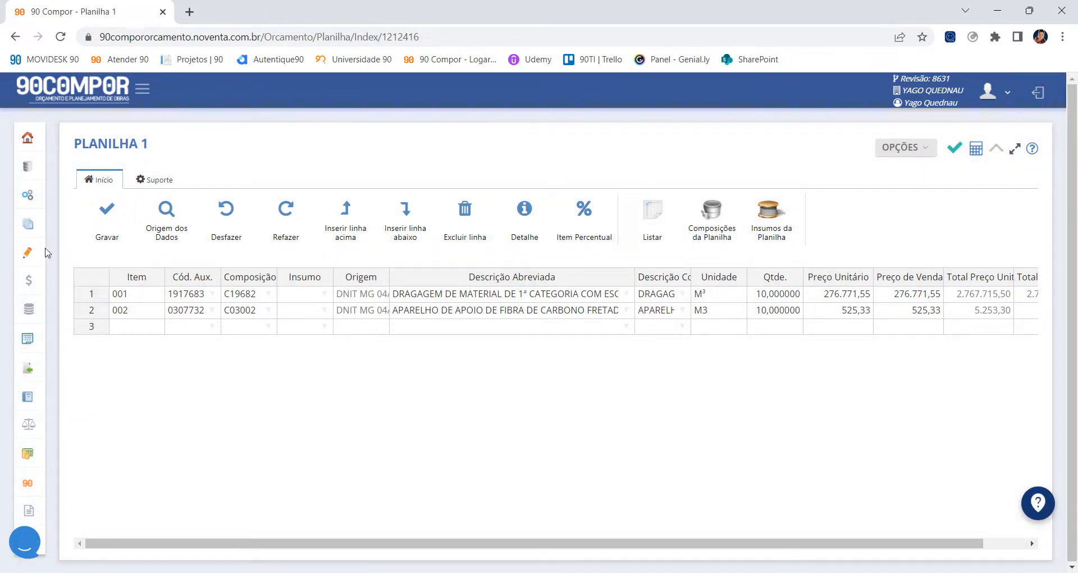
Step: Open a new spreadsheet registration form in the project and examine its level, sale price, BDI and integration settings
mouse_move(45, 253)
left_click(148, 352)
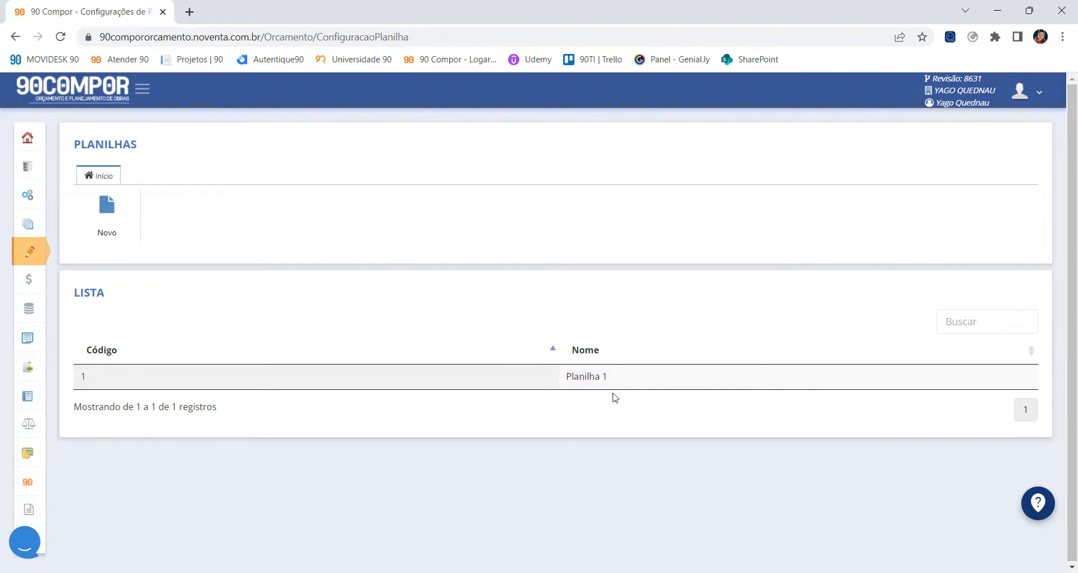
left_click(110, 233)
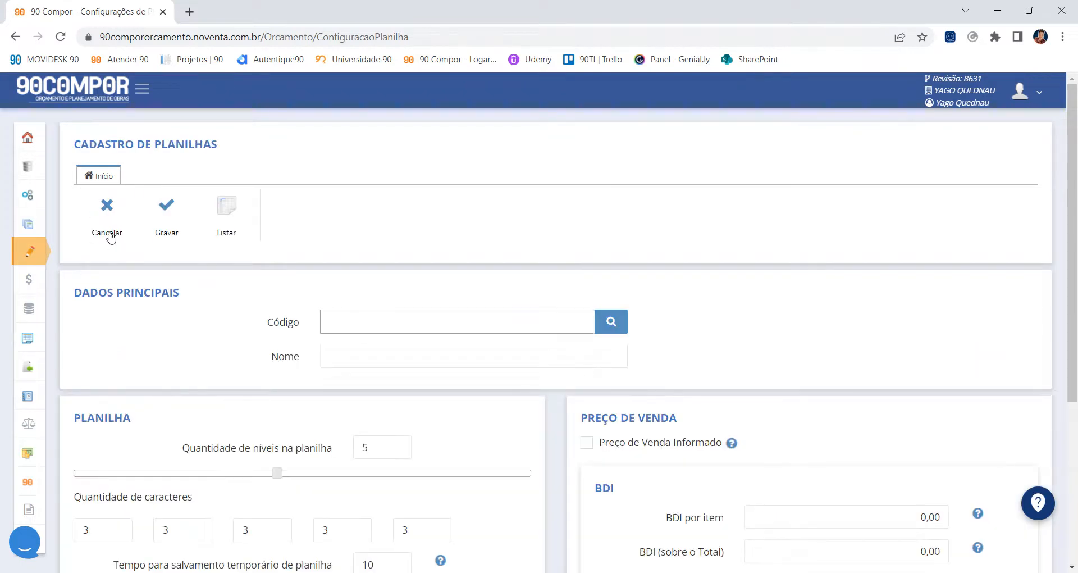
scroll(362, 230, "down", 3)
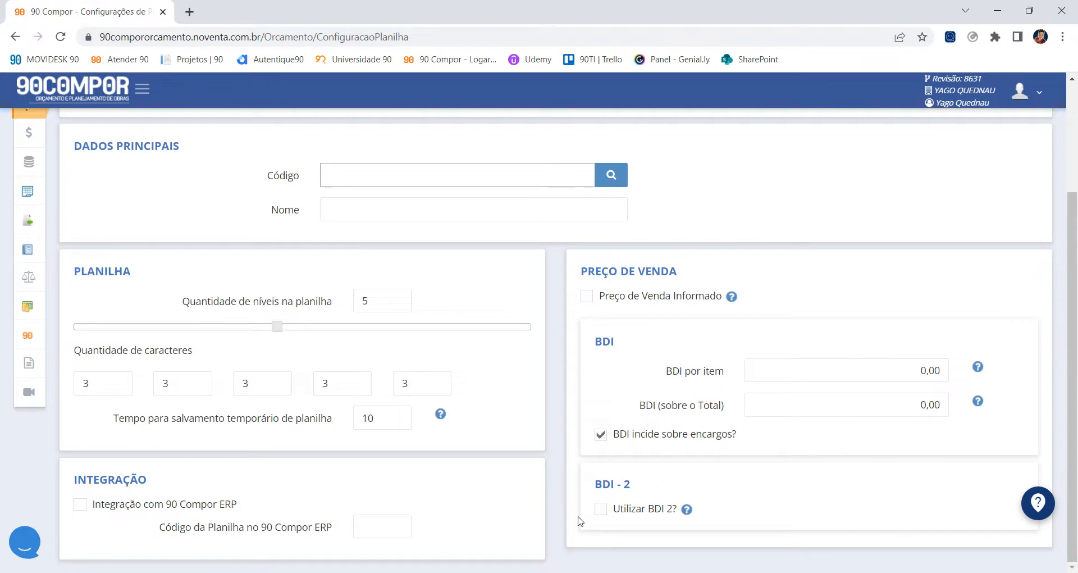
Step: Enable BDI 2 in the sale price settings to view its options and discard the unsaved spreadsheet form
left_click(601, 509)
scroll(646, 500, "down", 2)
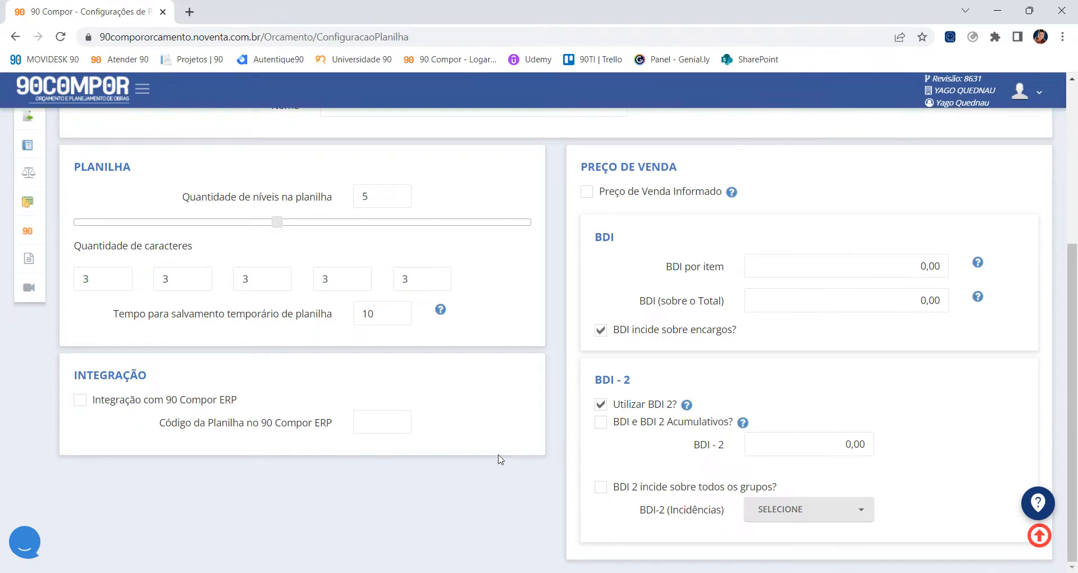
scroll(803, 337, "up", 4)
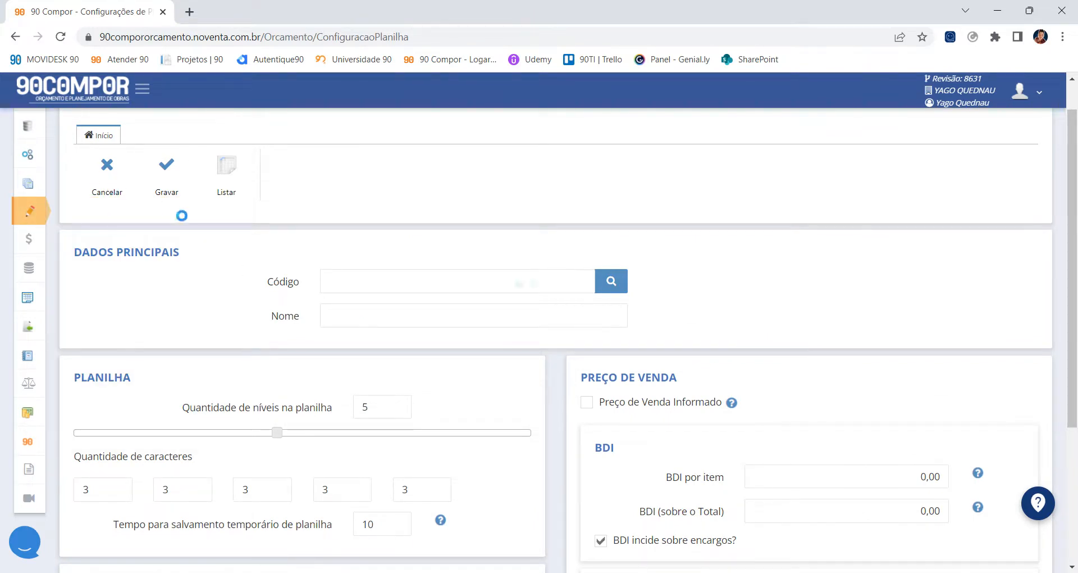
left_click(423, 274)
scroll(423, 274, "up", 1)
Step: Return to the list of registered spreadsheets and open the project's initial page
mouse_move(25, 261)
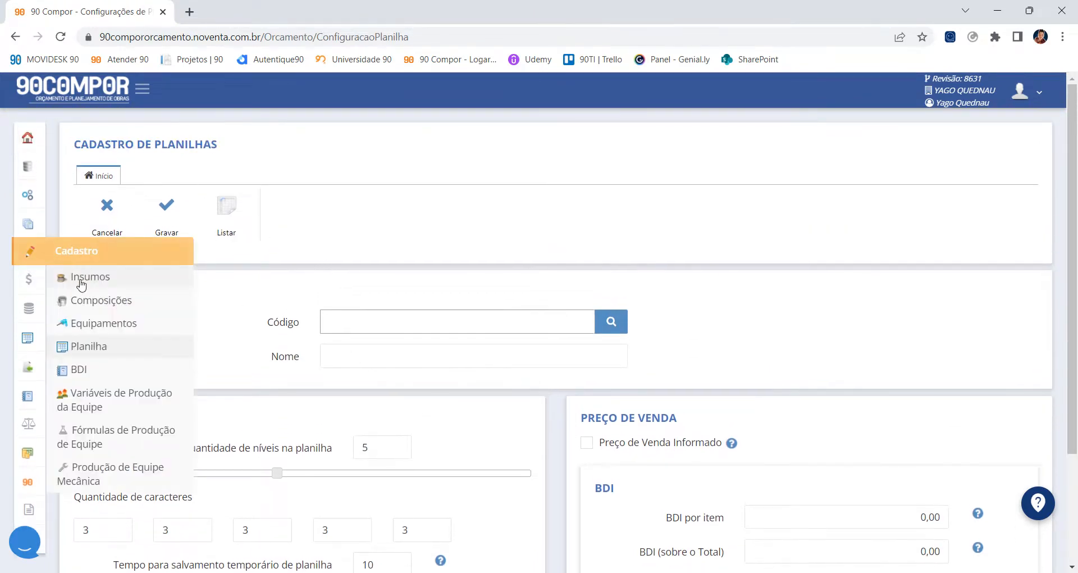
left_click(100, 346)
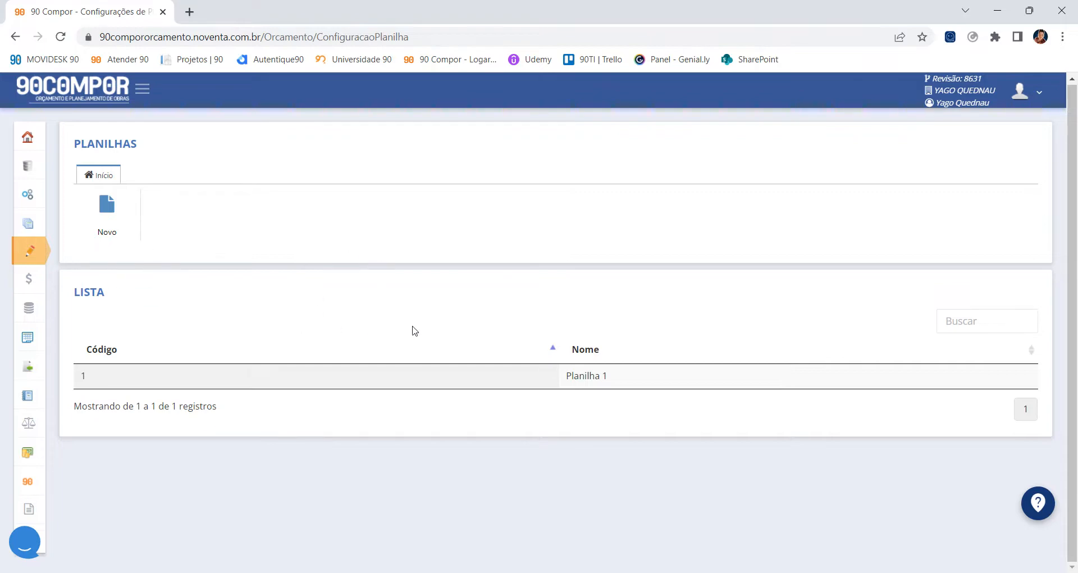
mouse_move(27, 137)
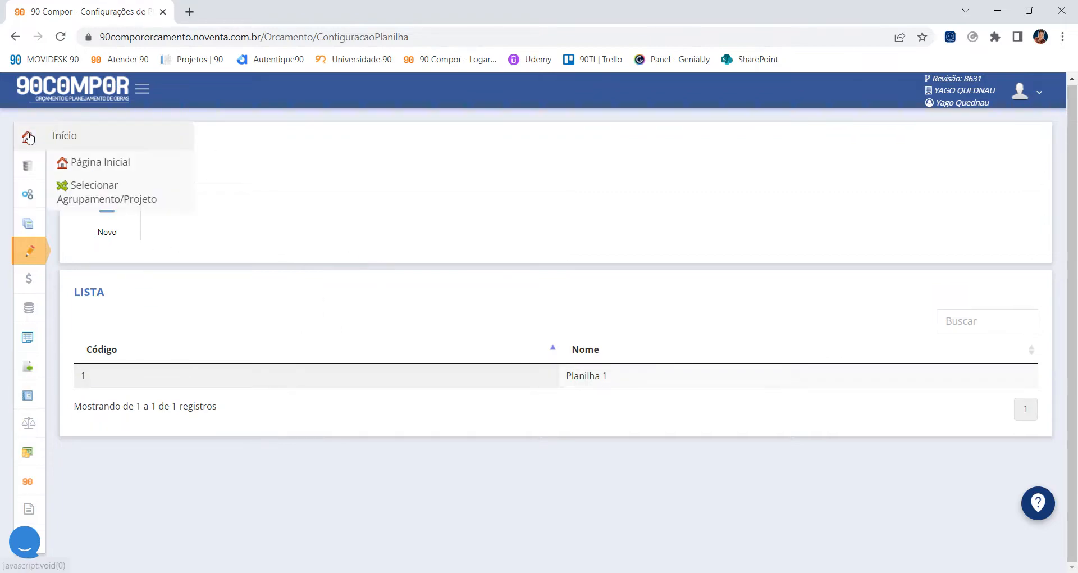
left_click(92, 167)
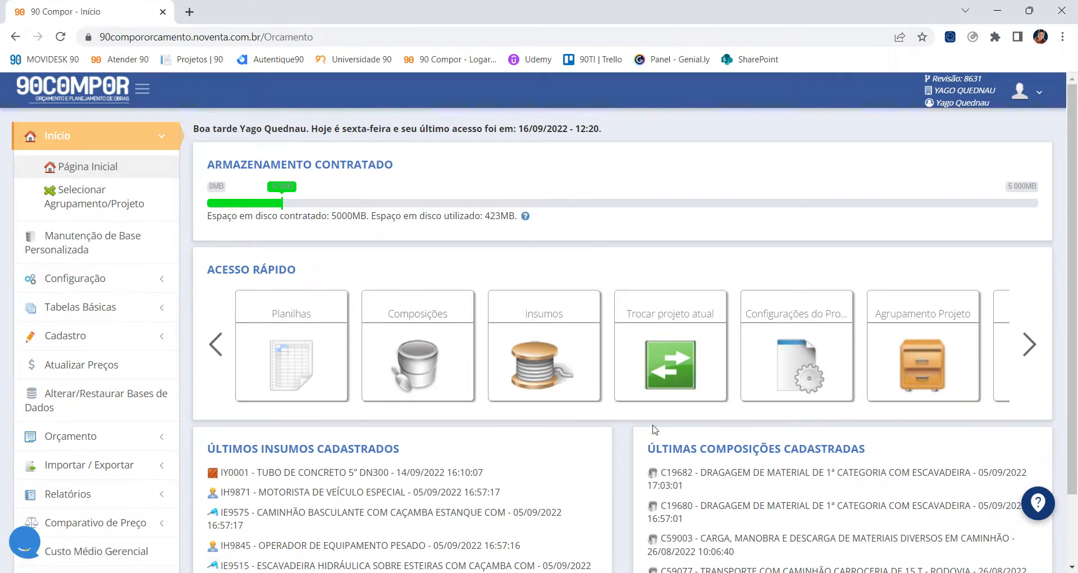
Step: Look over the project's quick-access shortcuts and open the Composições page to review its registered compositions and filters
scroll(312, 311, "down", 2)
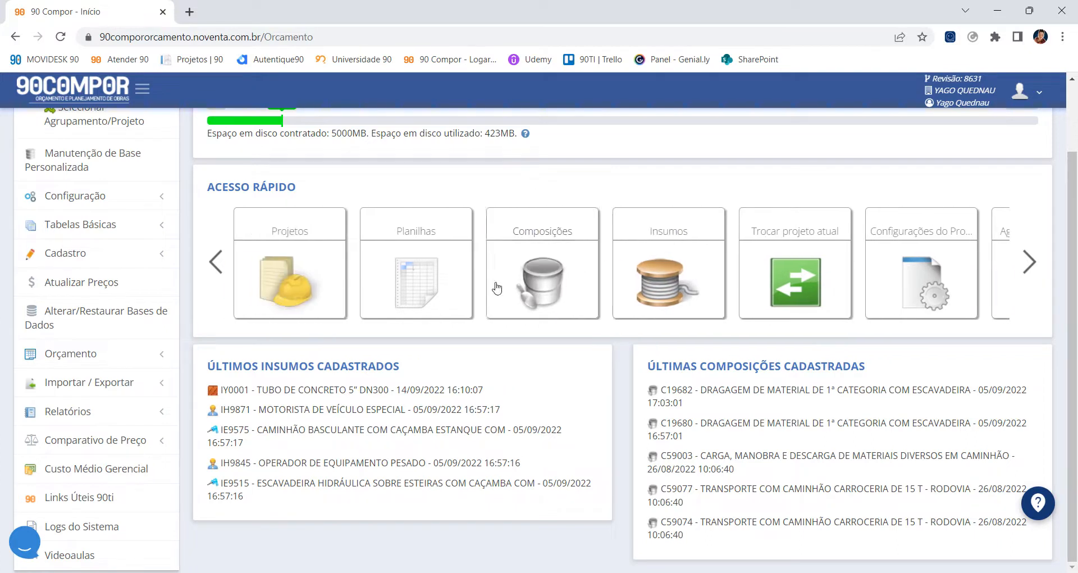
scroll(621, 314, "up", 1)
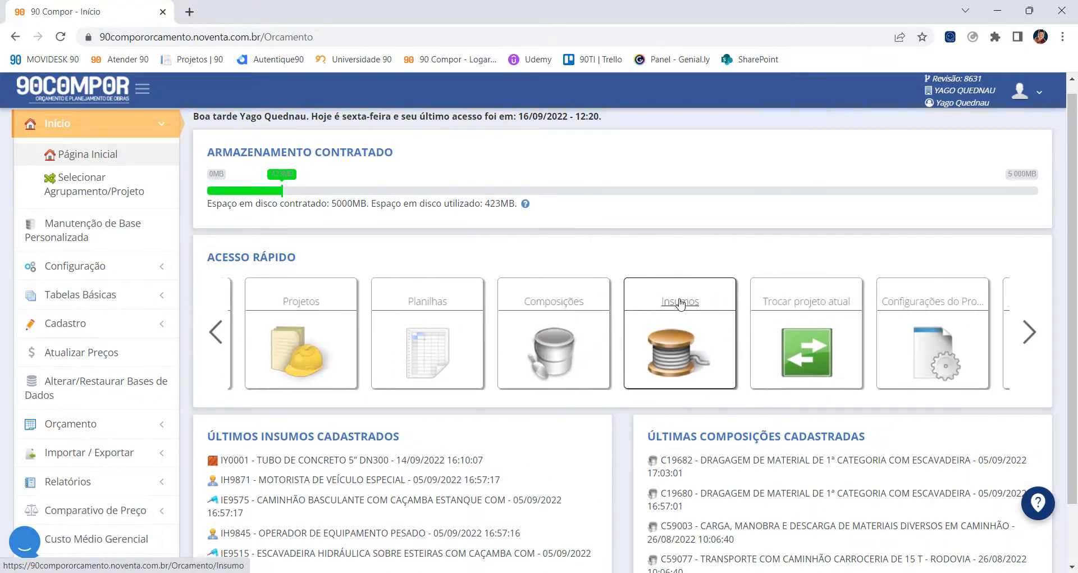
left_click(545, 351)
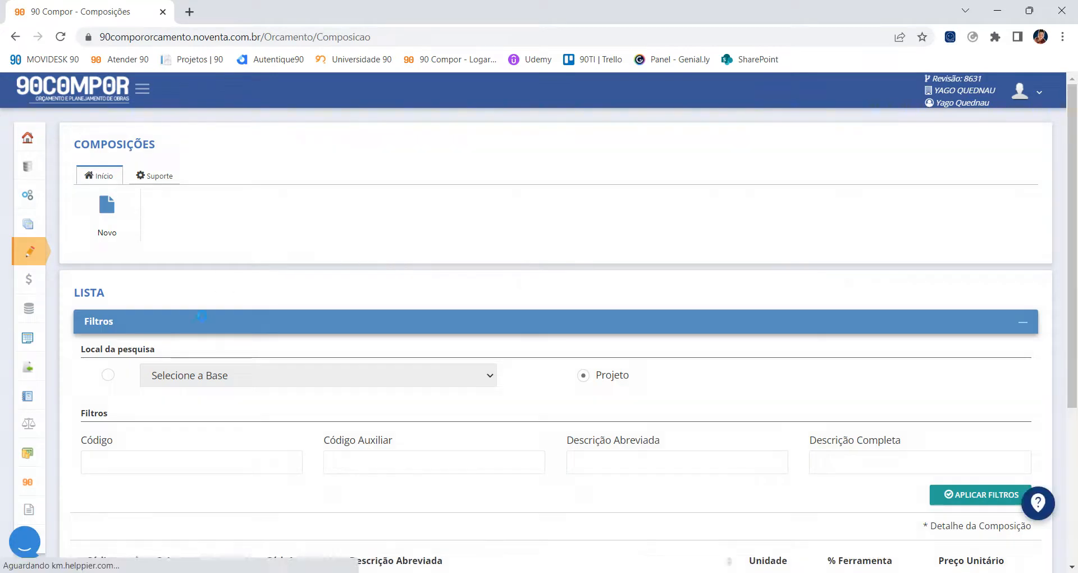
scroll(442, 275, "down", 4)
scroll(234, 339, "up", 4)
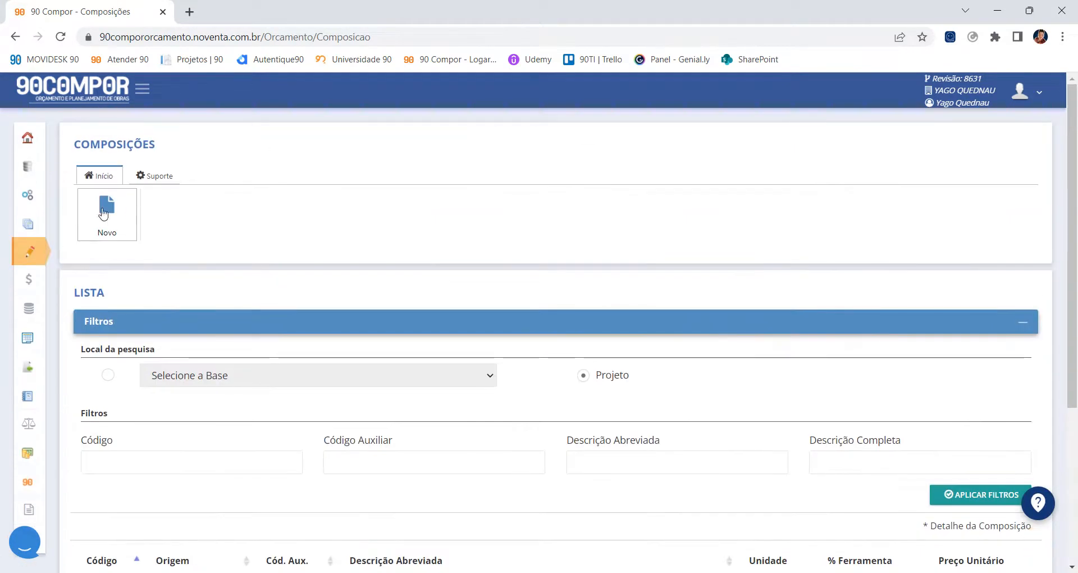
scroll(334, 240, "down", 4)
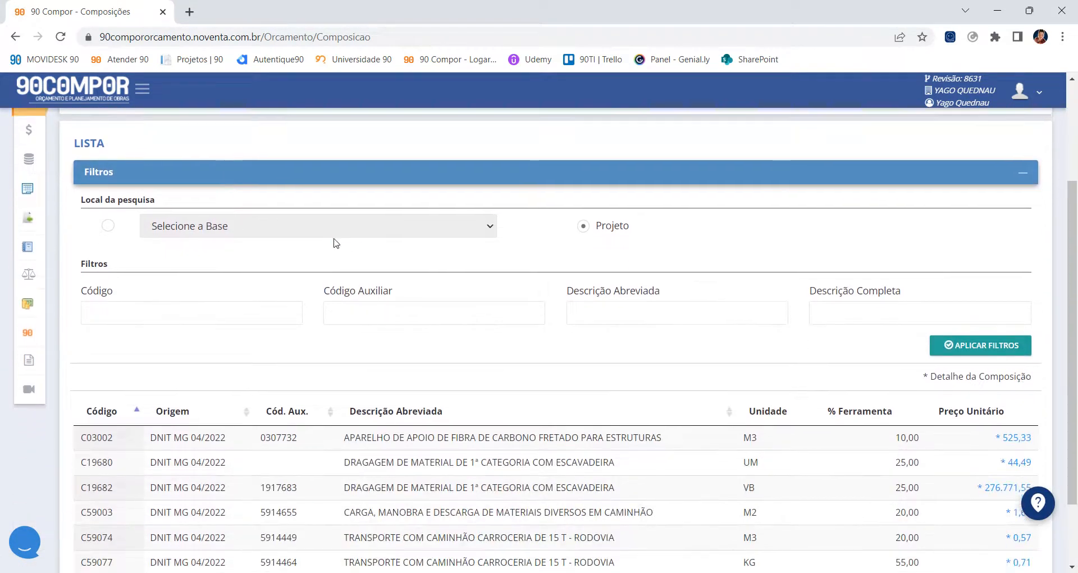
scroll(230, 245, "up", 3)
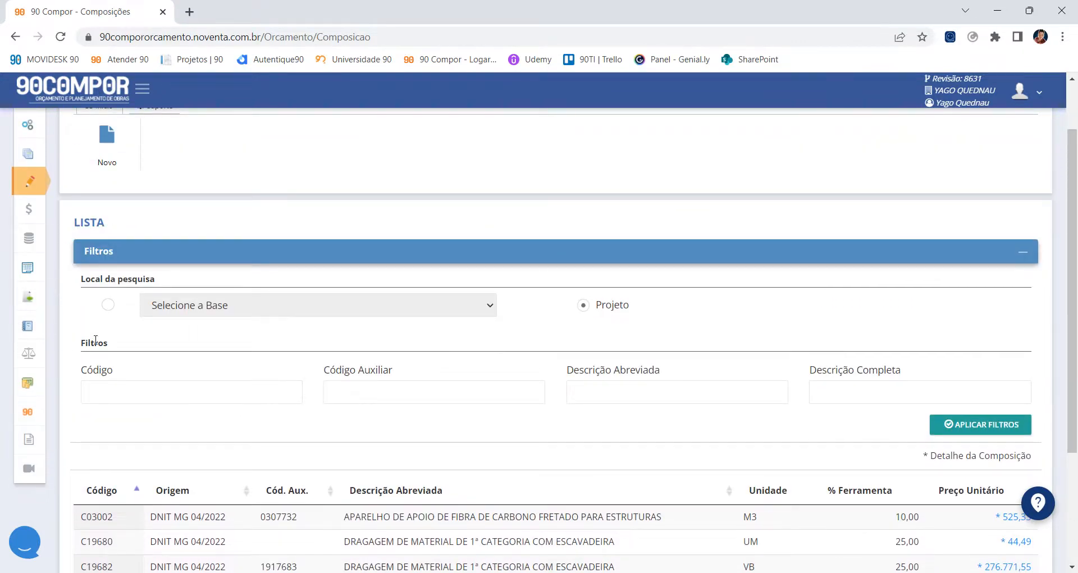
Step: Examine the base options for the compositions' search location, set it back to Projeto and review the composition list
left_click(108, 304)
left_click(225, 305)
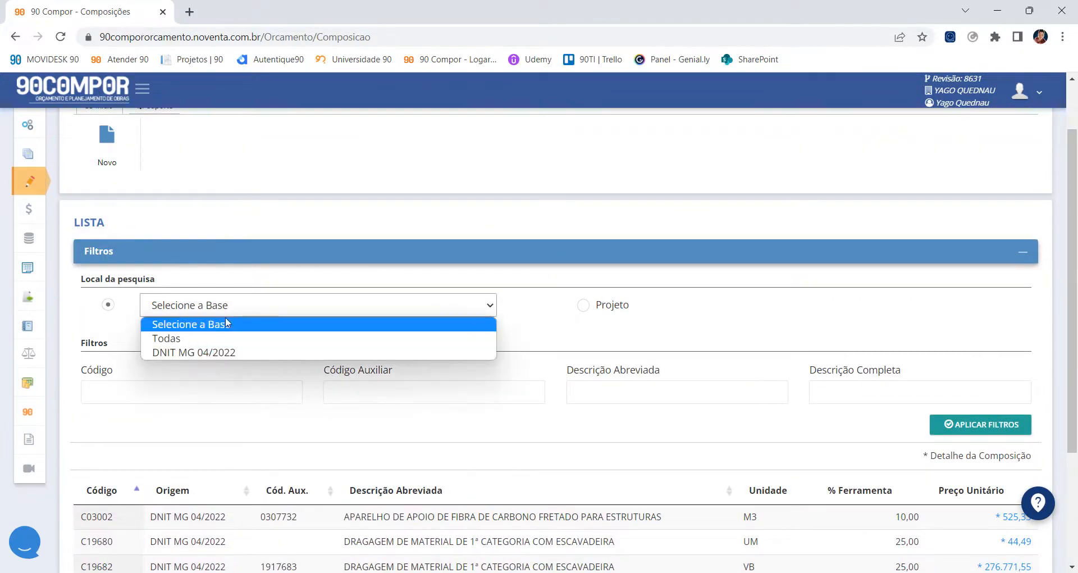
left_click(352, 326)
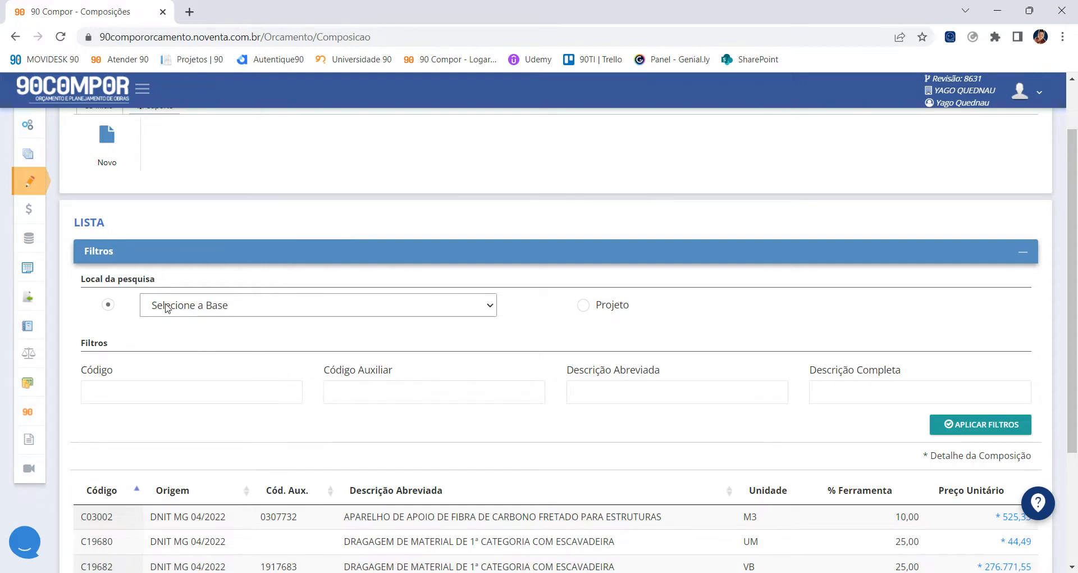
scroll(466, 257, "up", 2)
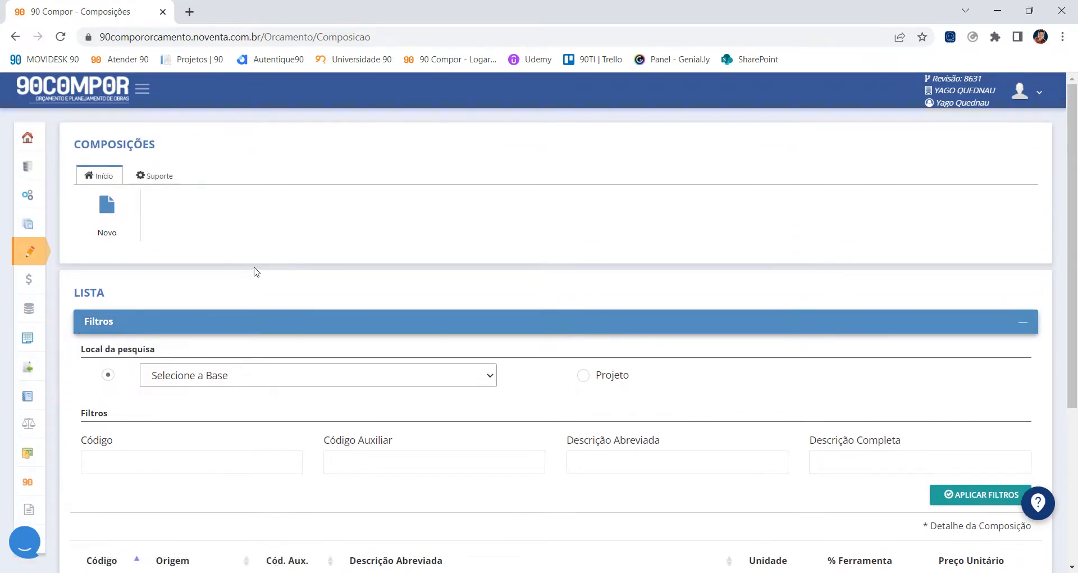
scroll(256, 272, "down", 4)
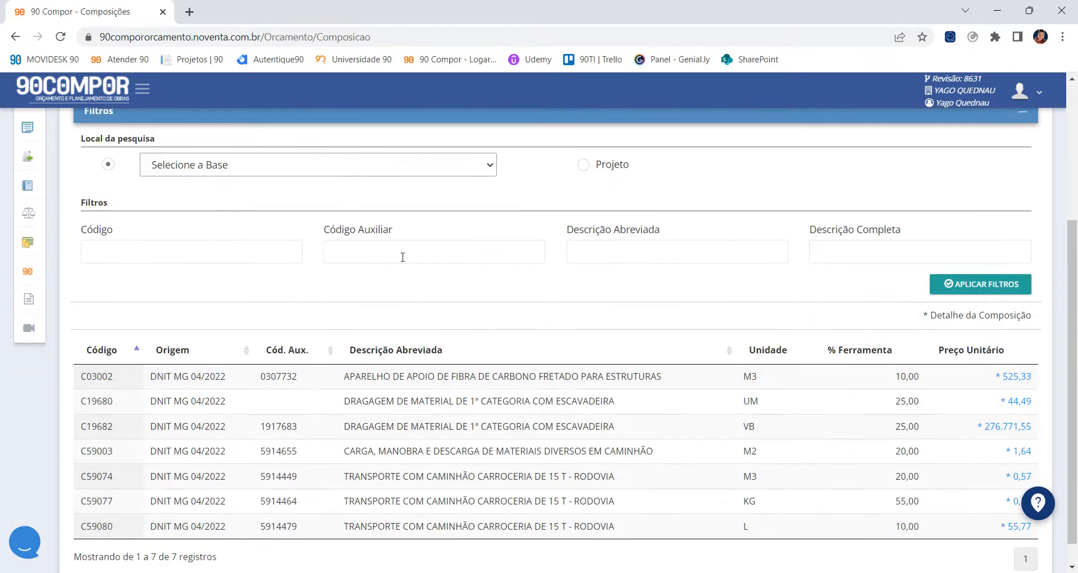
scroll(272, 185, "up", 2)
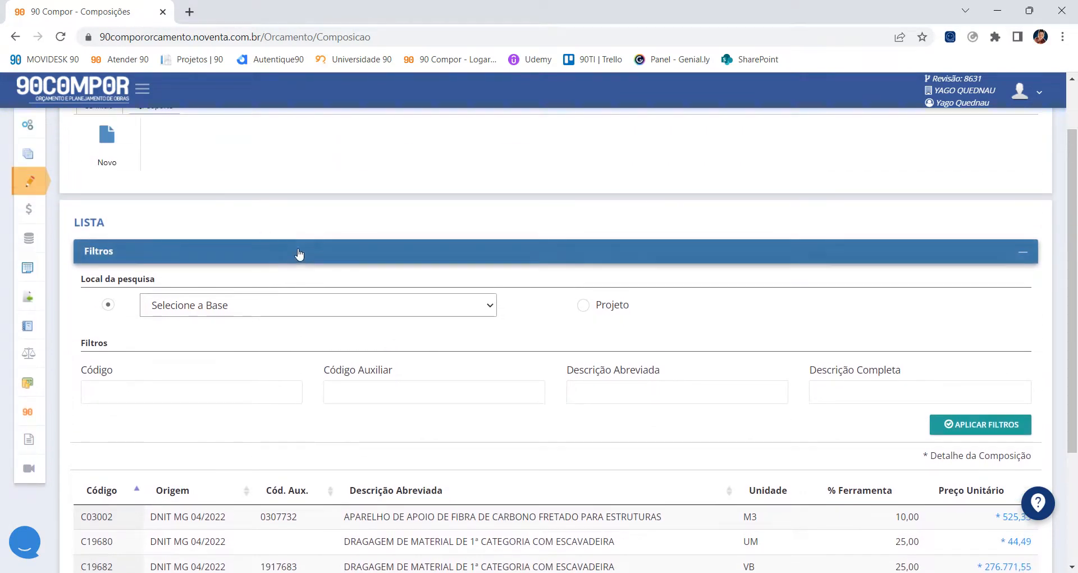
left_click(600, 315)
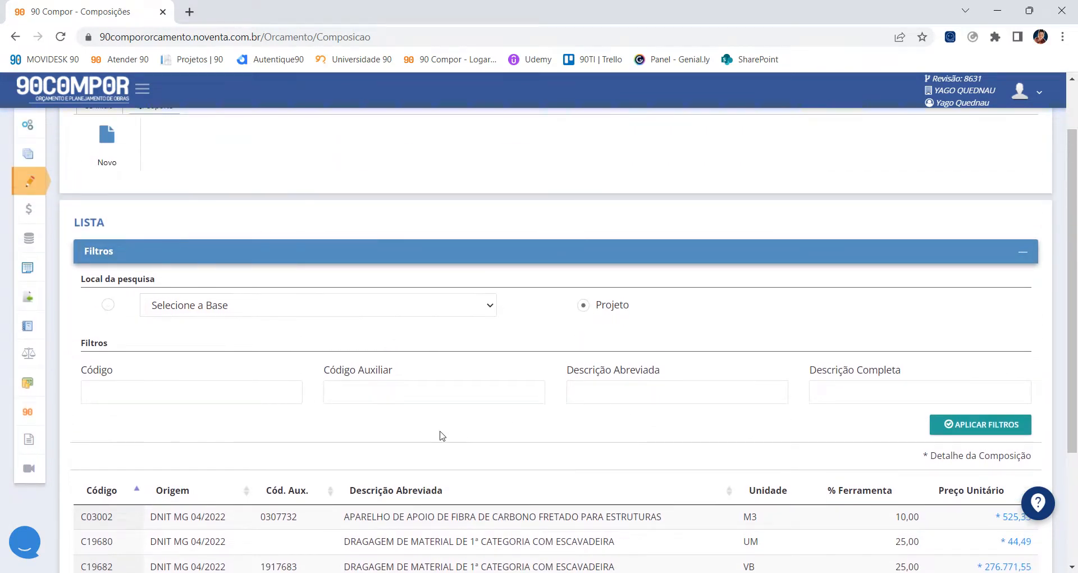
scroll(443, 436, "down", 3)
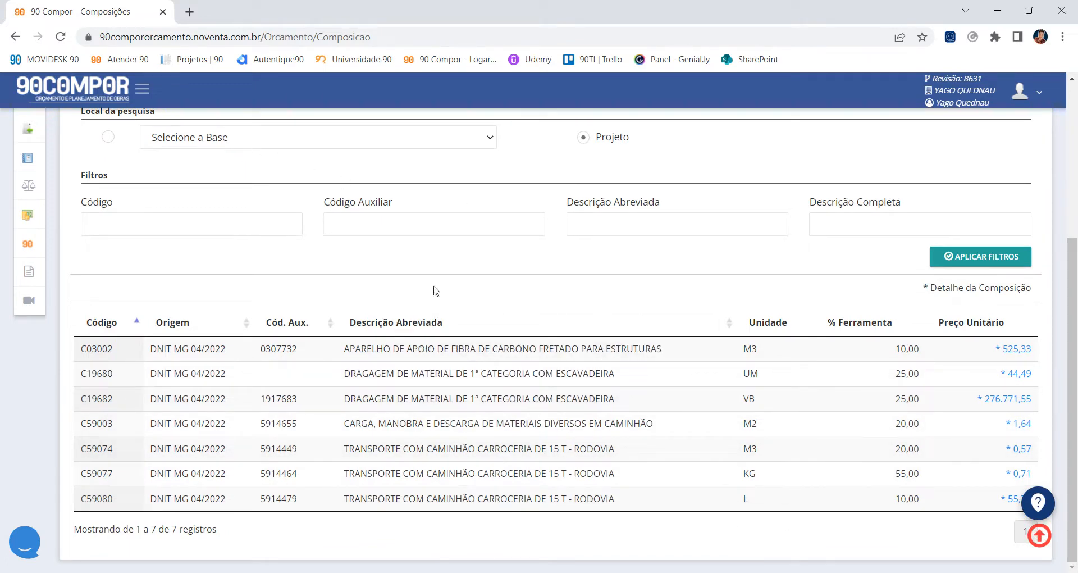
scroll(521, 340, "up", 4)
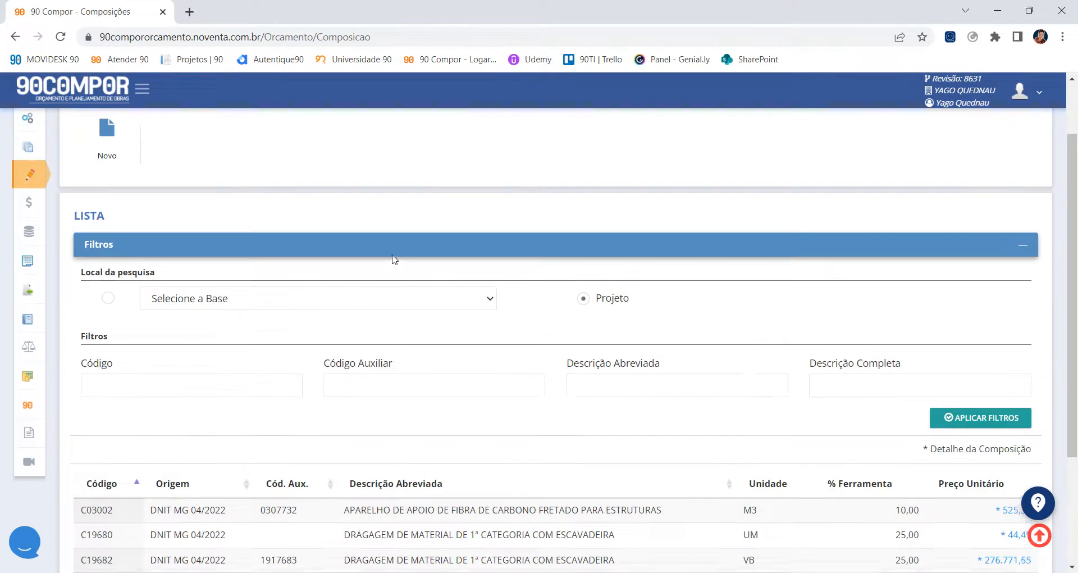
Step: Open the project's BDI registration and select the spreadsheet 1 - Planilha 1
mouse_move(29, 224)
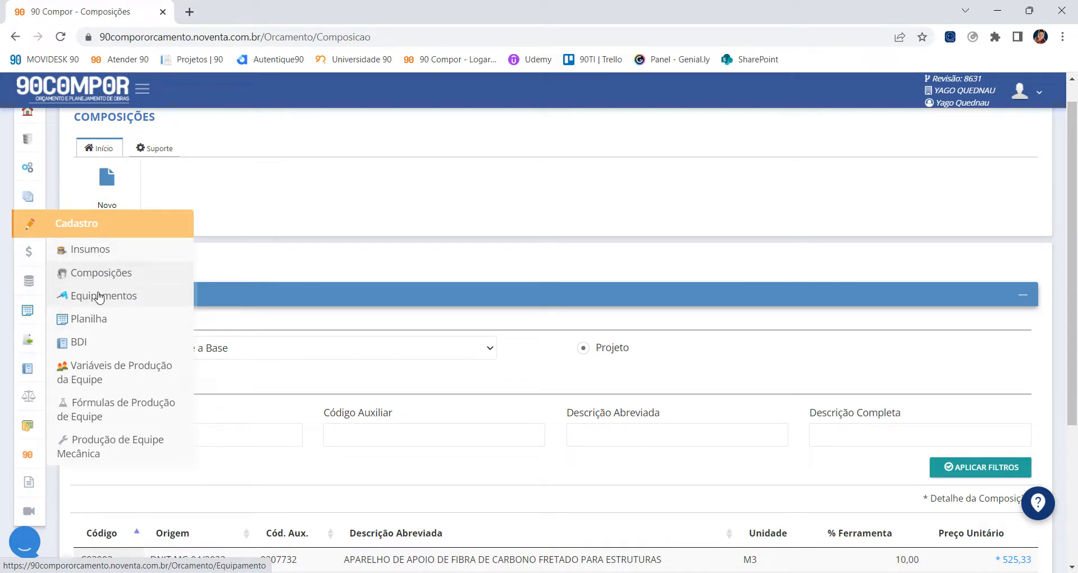
left_click(117, 346)
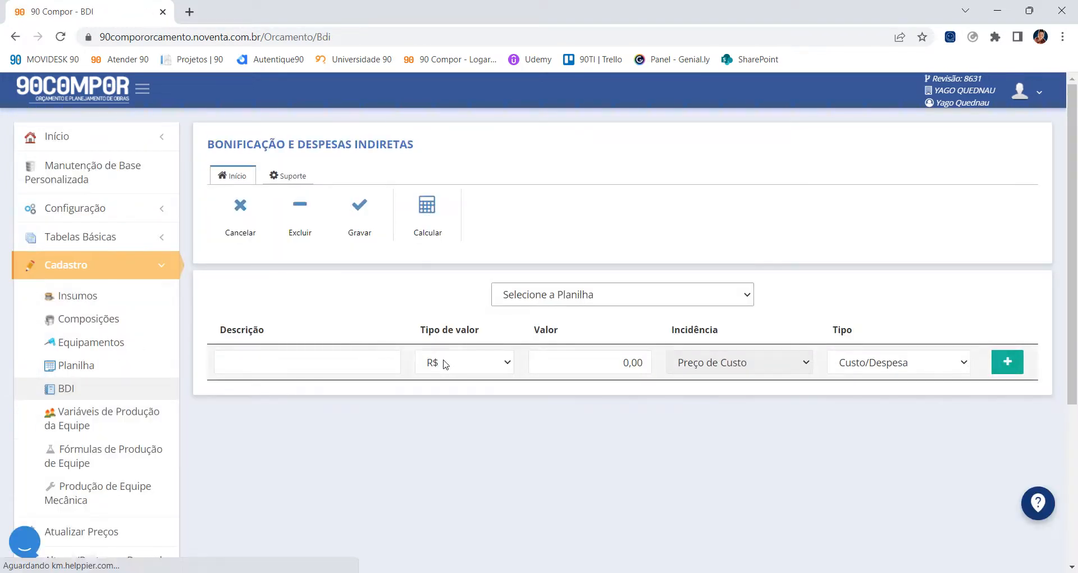
left_click(539, 302)
left_click(538, 328)
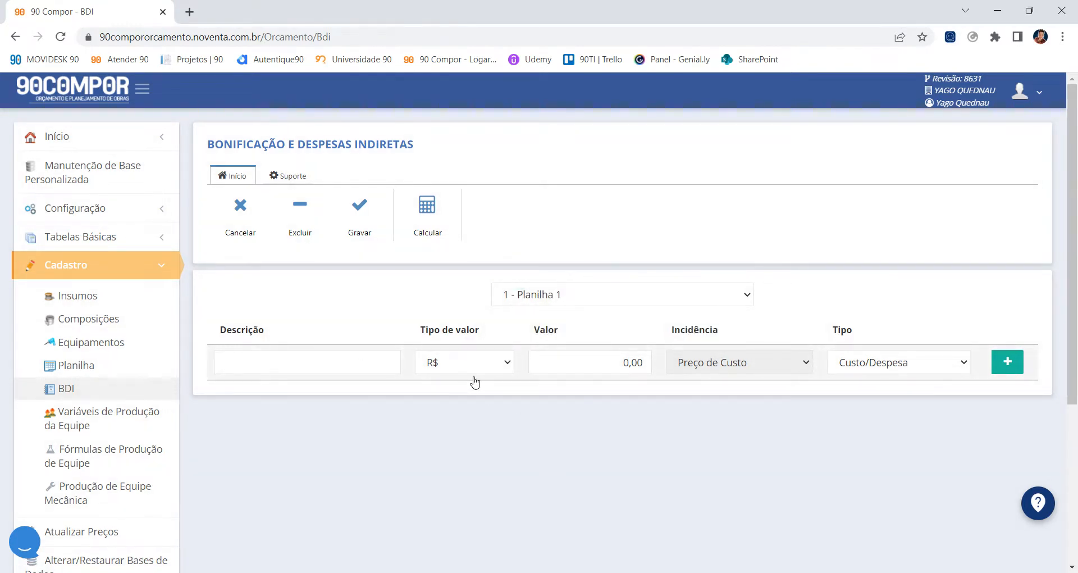
Step: Examine the value type, value and cost/profit type options of the blank BDI entry
left_click(491, 364)
left_click(492, 365)
left_click(629, 362)
left_click(950, 366)
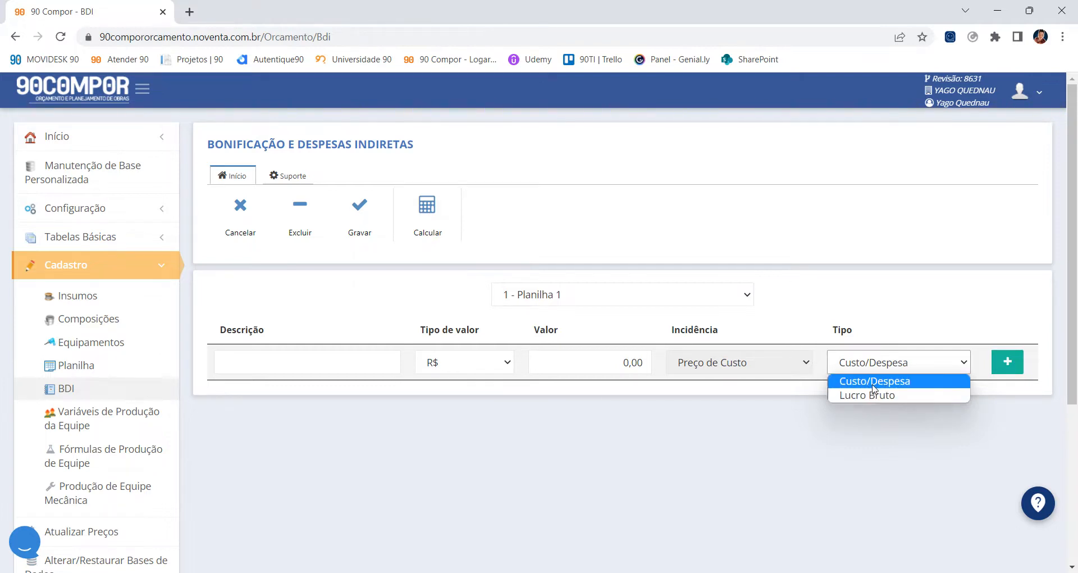
left_click(682, 424)
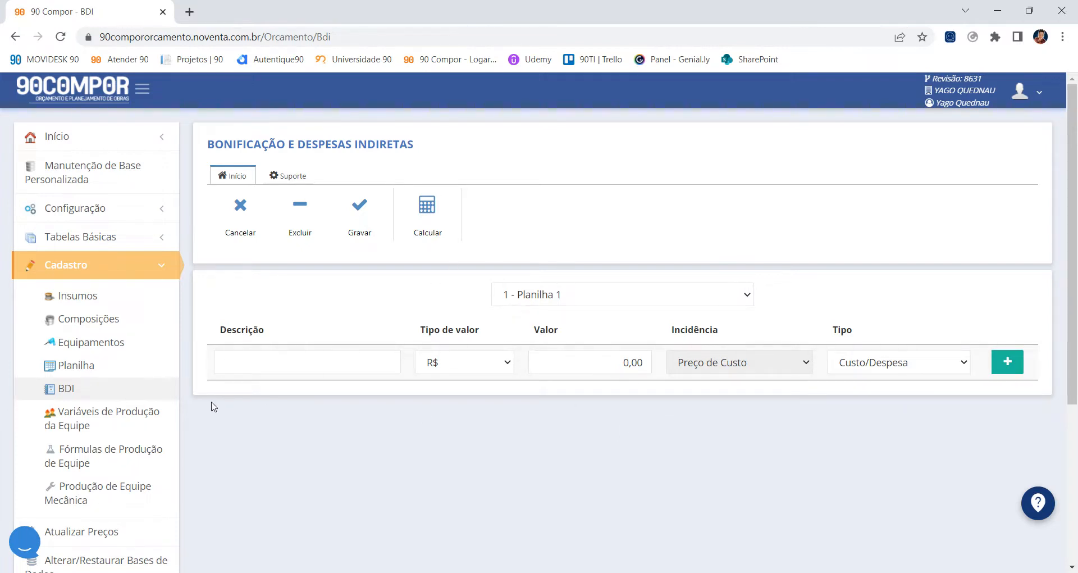
Step: Open the team production variables of the PAVIMENTAÇÃO service type and review its variable list
left_click(137, 419)
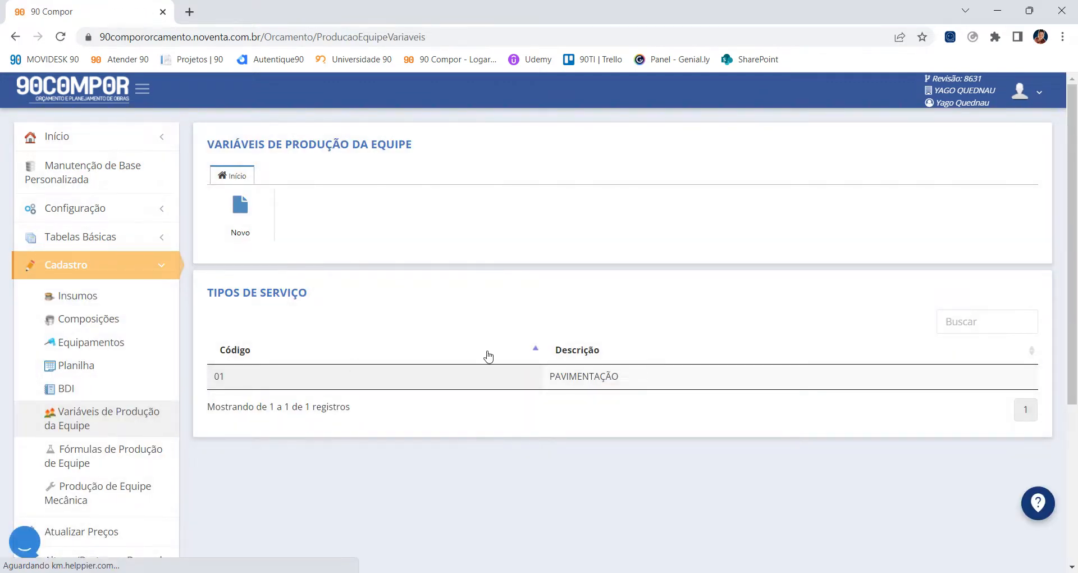
double_click(585, 377)
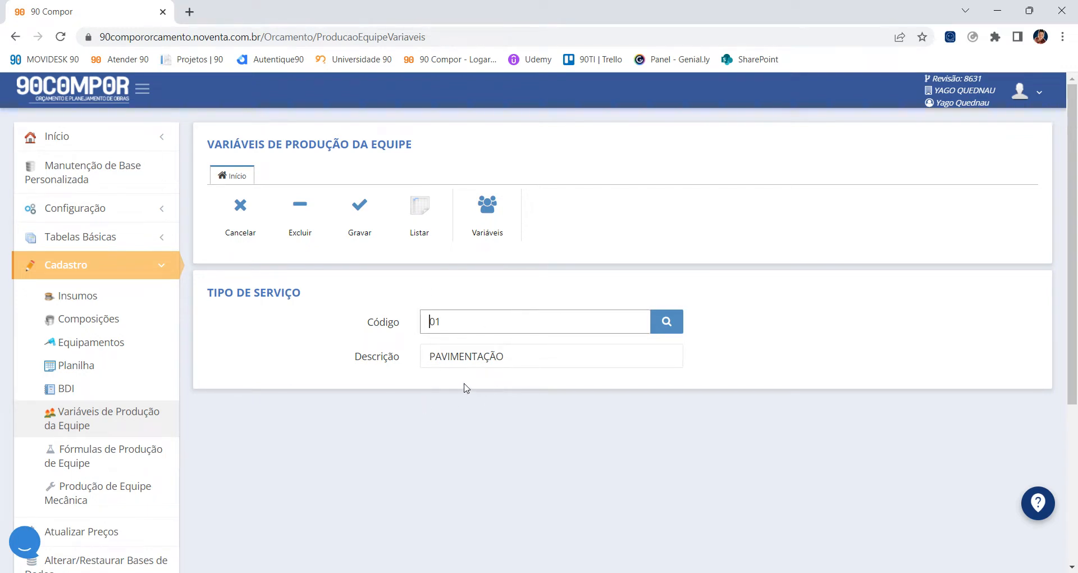
left_click(489, 222)
scroll(578, 281, "down", 1)
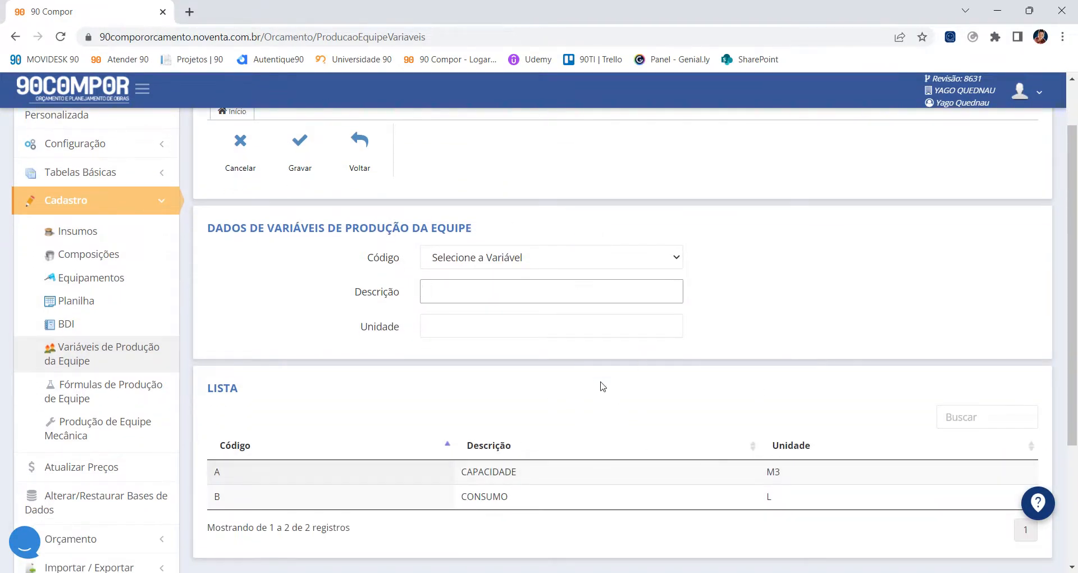
Step: Open the team production formula FORMULA CALC PAVIMENTAÇÃO, view its numerator and denominator, and cancel out of the record
left_click(101, 400)
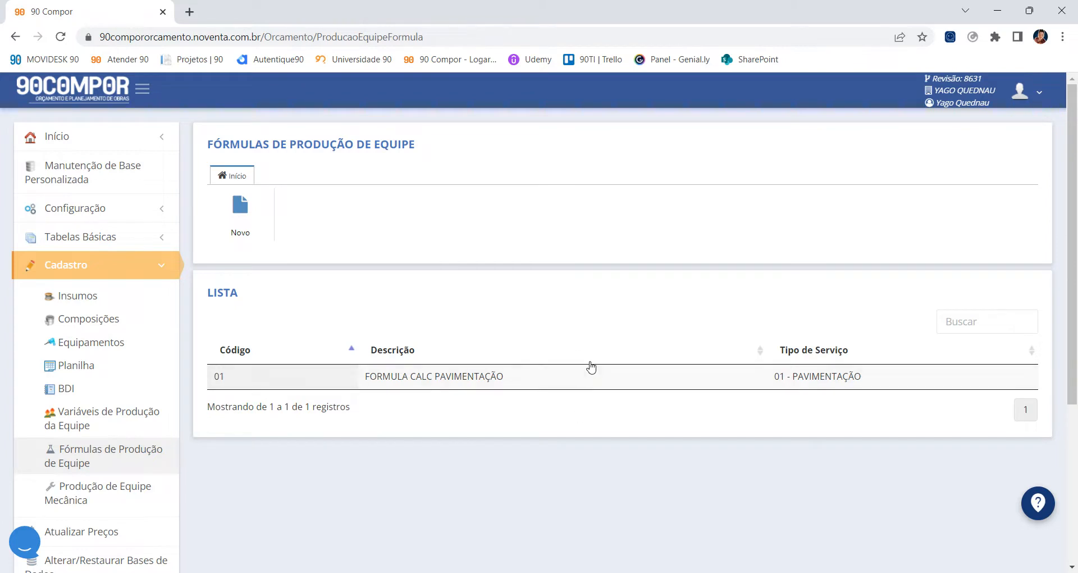
left_click(443, 387)
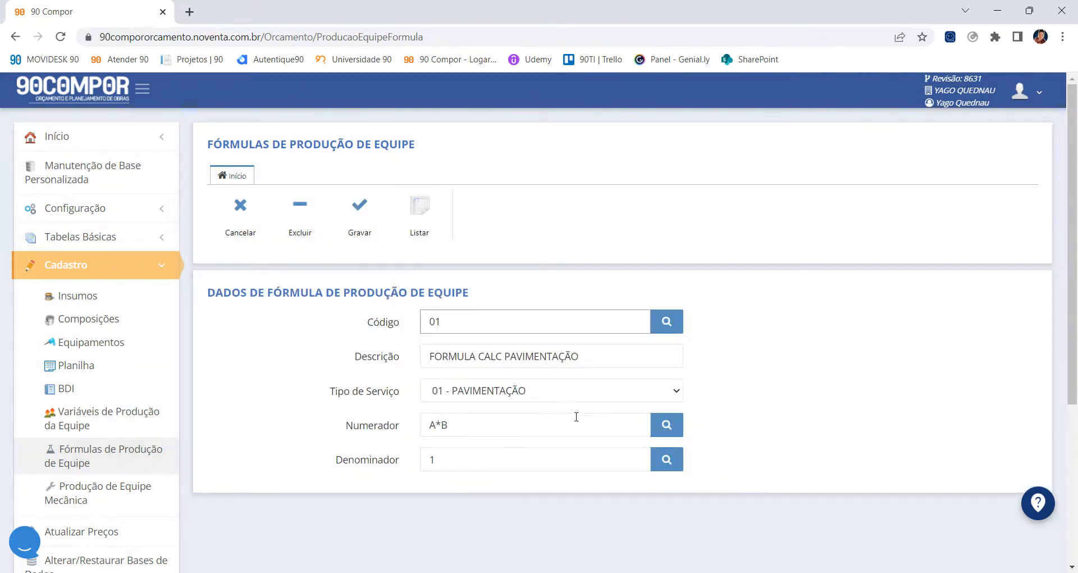
left_click(251, 232)
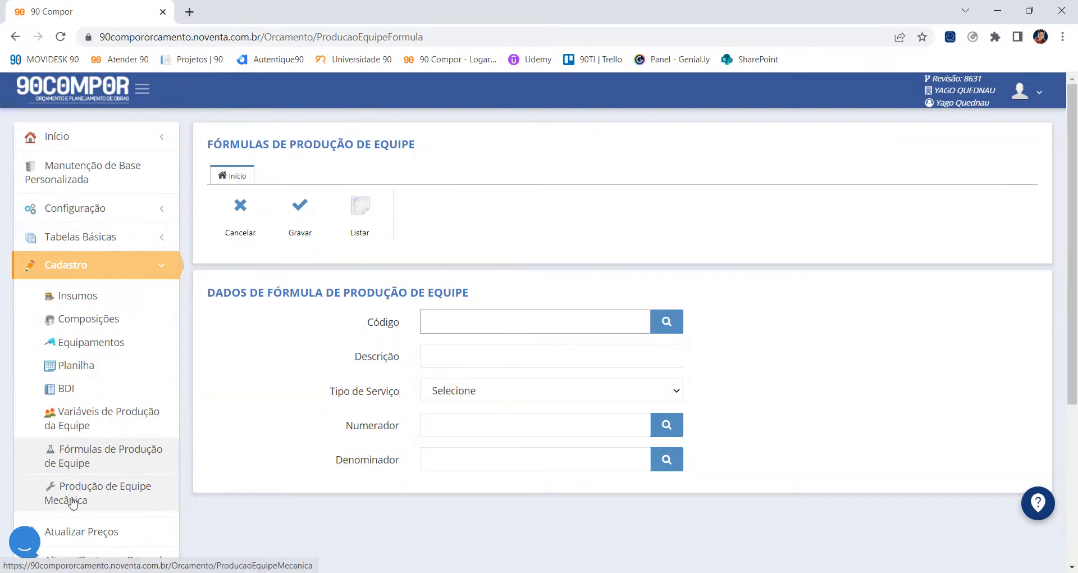
Step: Open Produção de Equipe Mecânica, review its filters and composition list, and expand the navigation menu
left_click(73, 499)
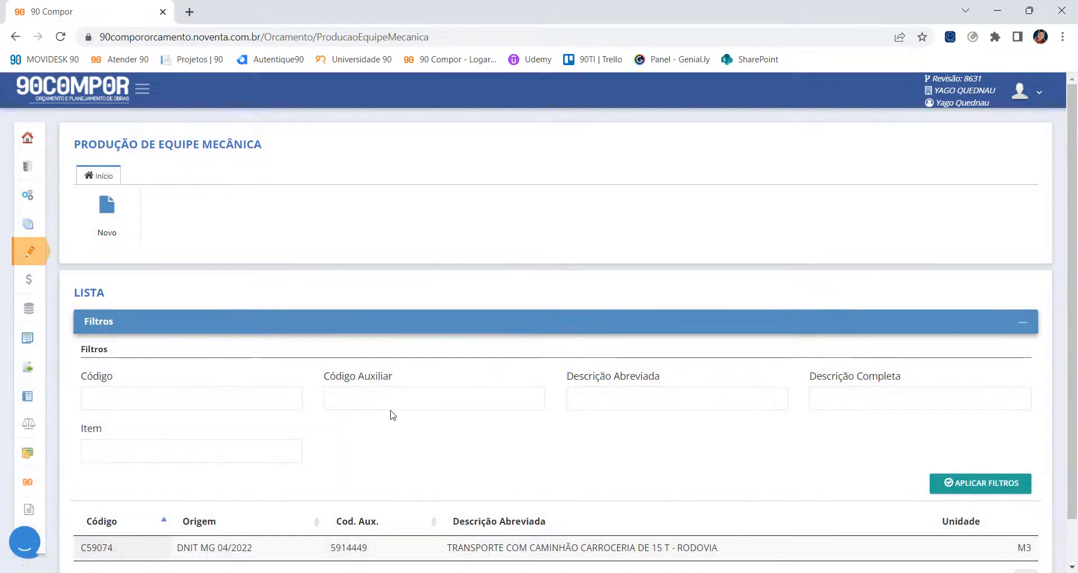
scroll(553, 408, "down", 1)
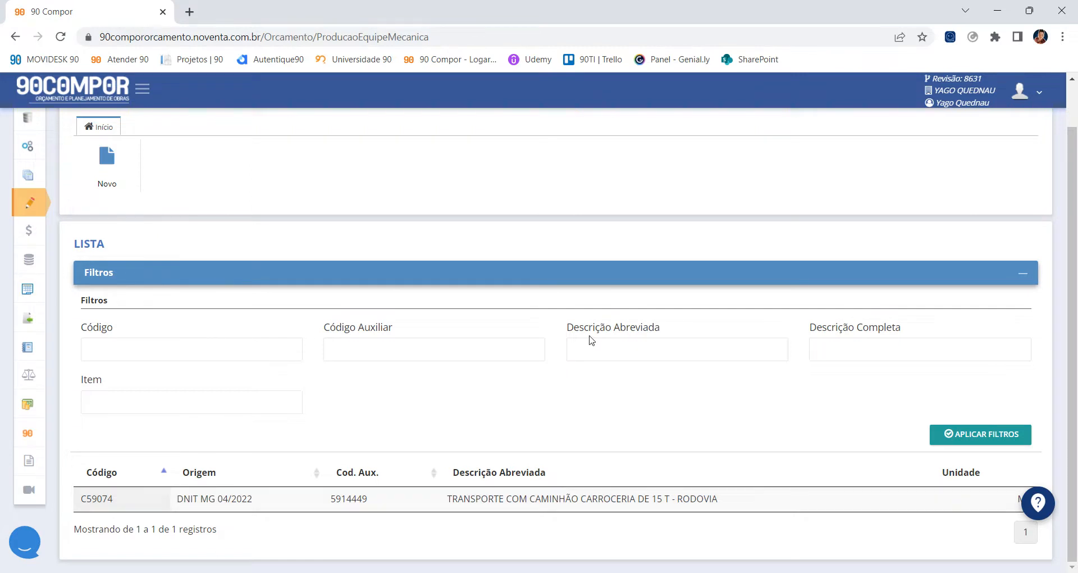
scroll(591, 340, "up", 1)
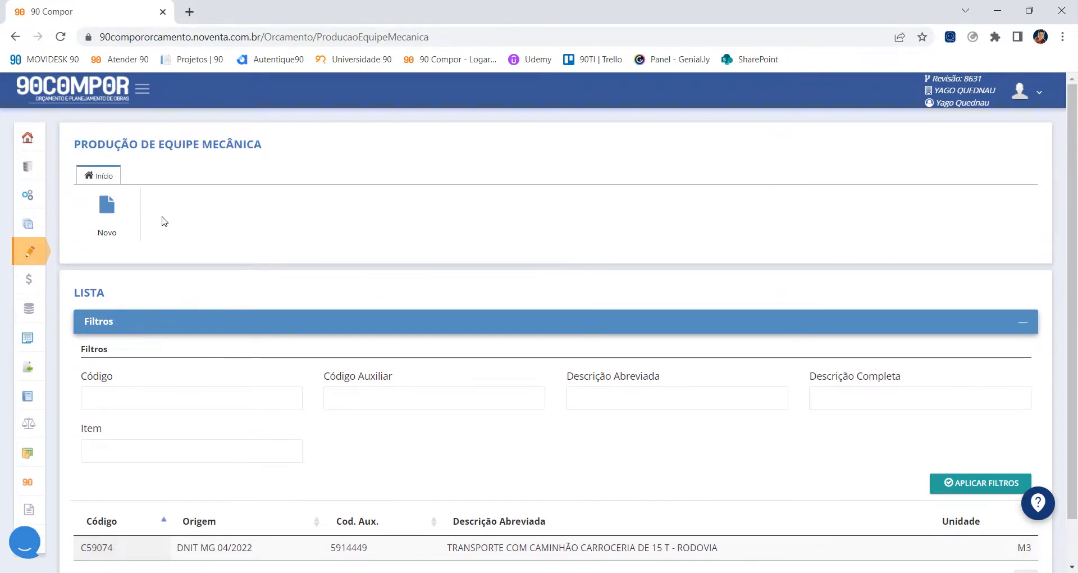
left_click(142, 96)
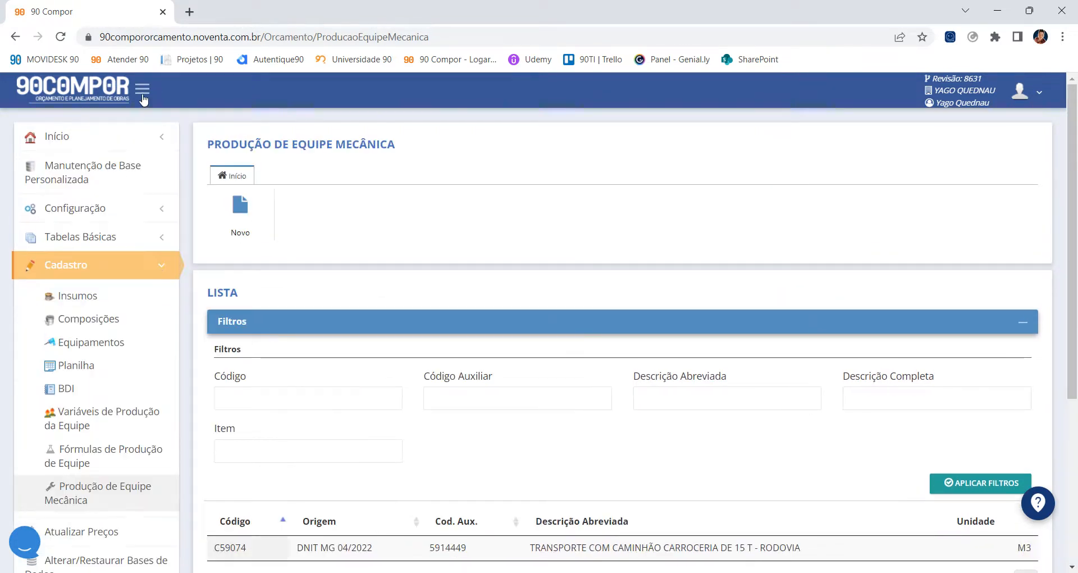
left_click(83, 211)
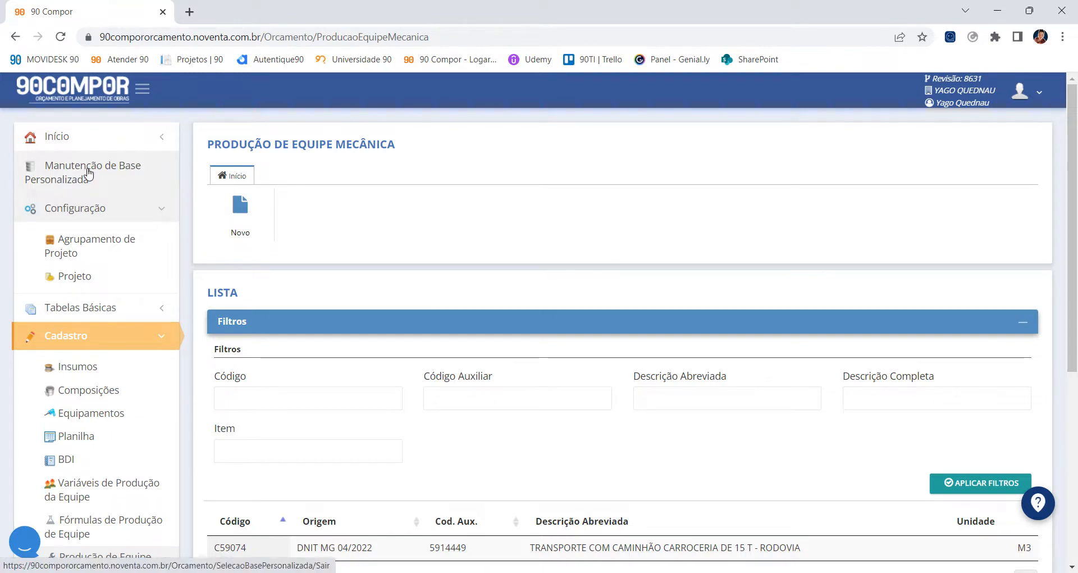
left_click(144, 207)
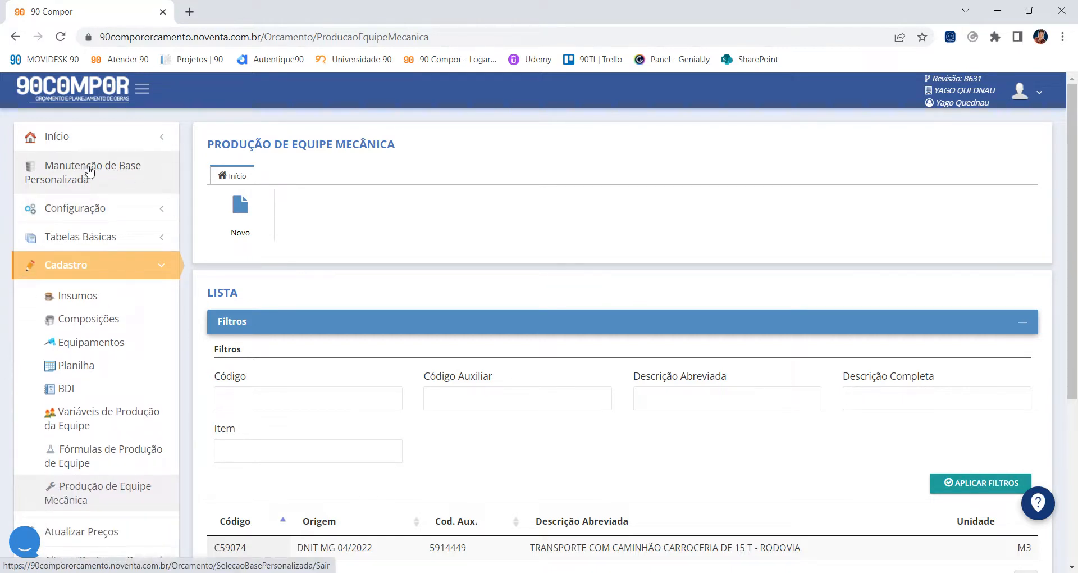
Step: Open the price update page for the project's inputs and choose DNIT as the agency
left_click(161, 265)
left_click(82, 291)
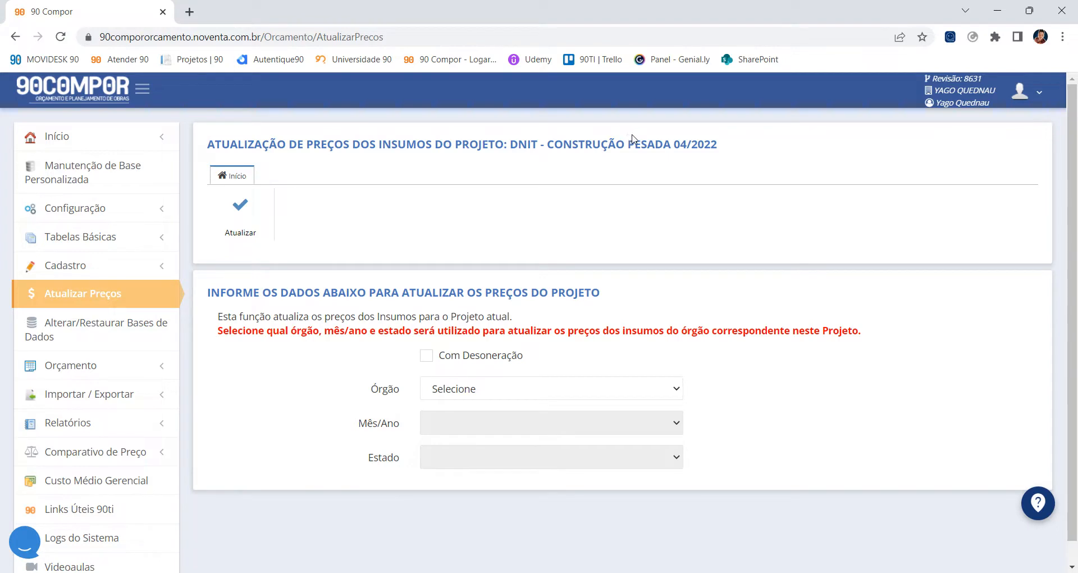
left_click(548, 401)
left_click(566, 416)
Step: Examine the month/year and state options for the price update, keeping 04/2022 and Acre
left_click(506, 431)
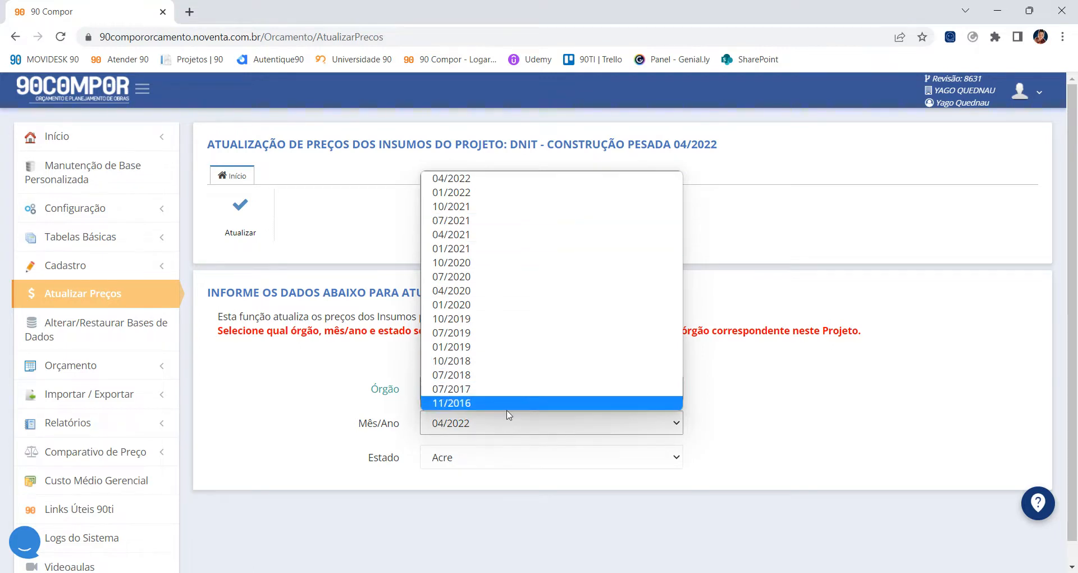
left_click(462, 464)
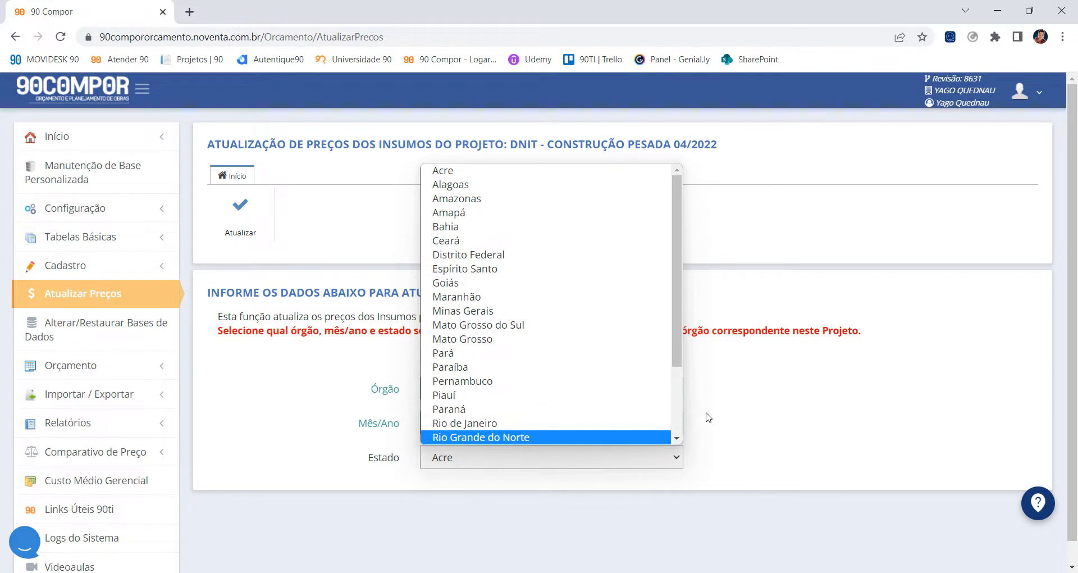
left_click(781, 275)
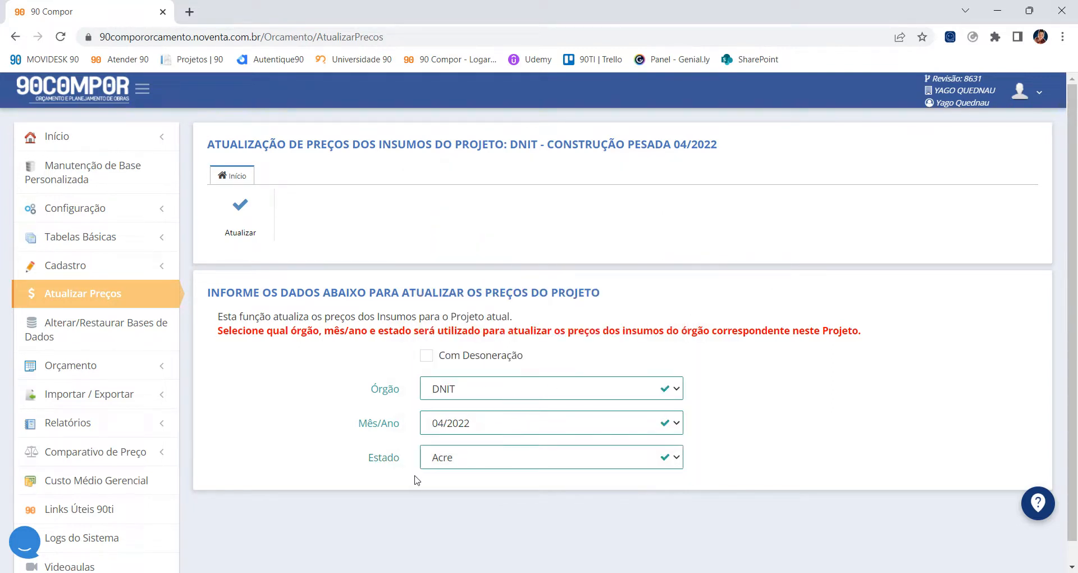
Step: Set the price update state to Mato Grosso do Sul and run the update of the project's input prices
left_click(450, 458)
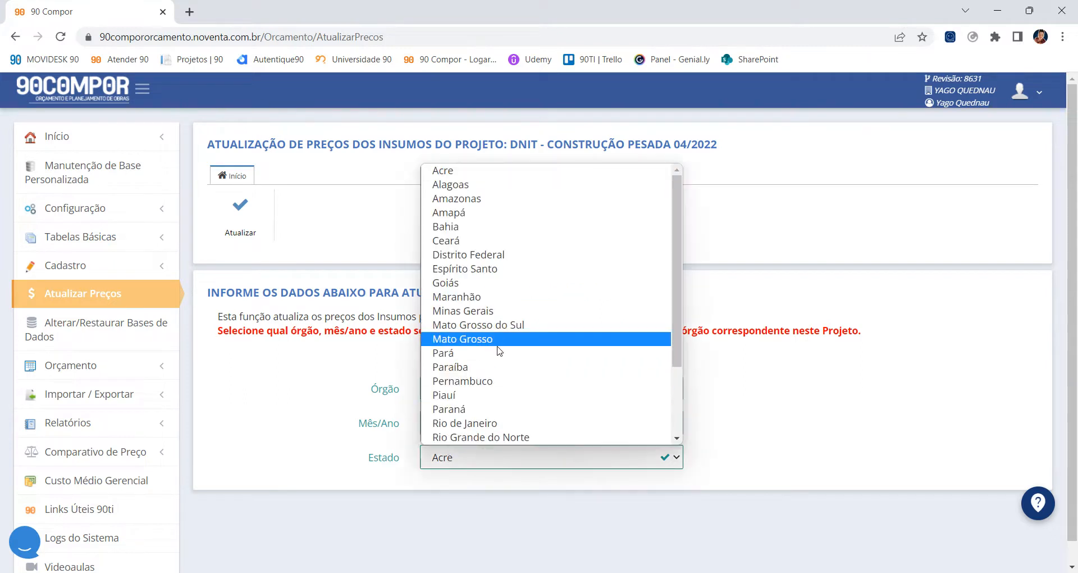
left_click(516, 331)
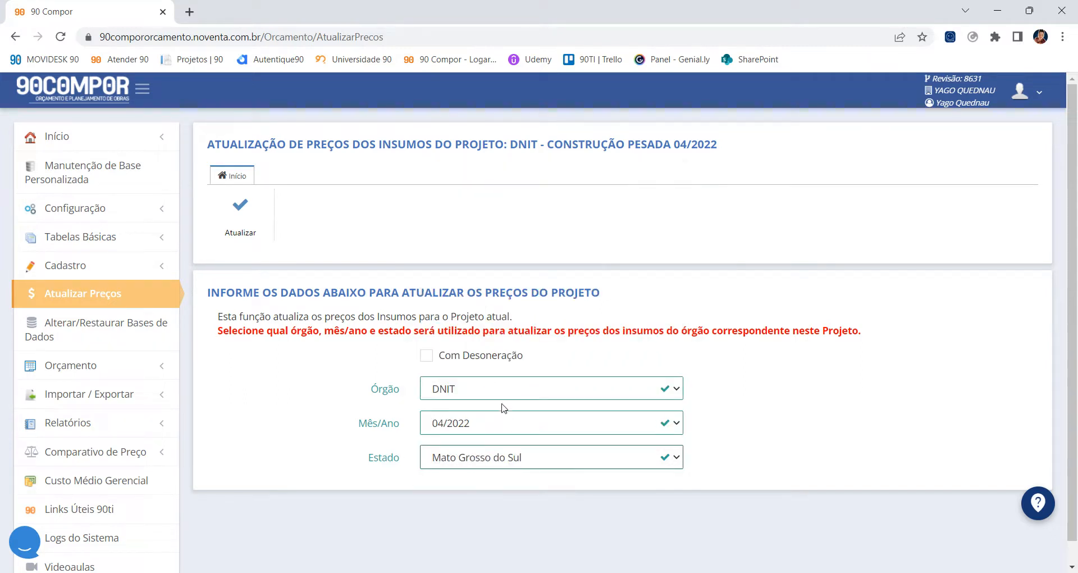
left_click(246, 212)
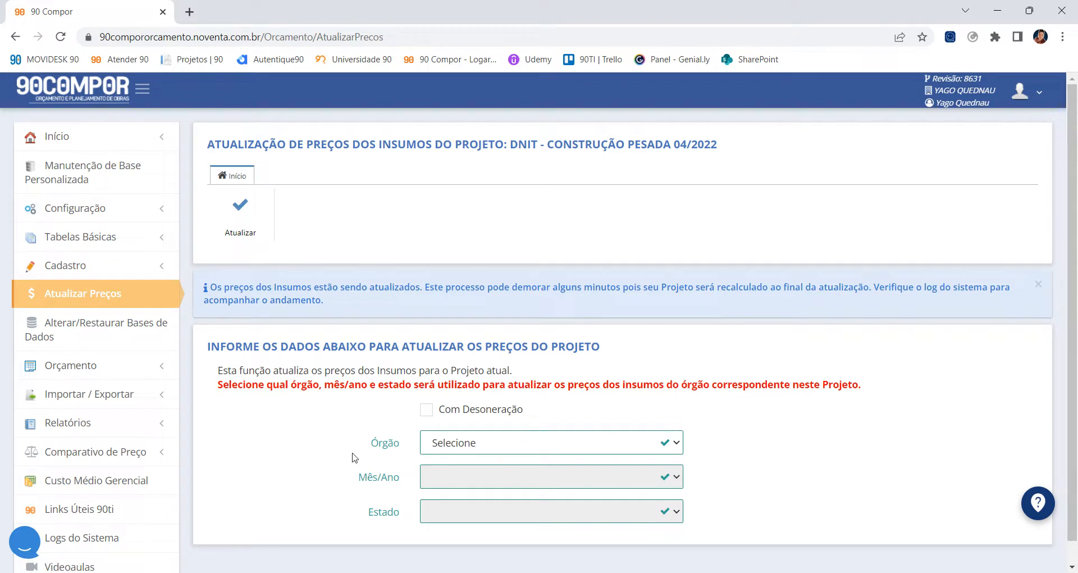
Step: Open Planilha 1 from the project's budget spreadsheet items
left_click(102, 376)
scroll(102, 379, "down", 1)
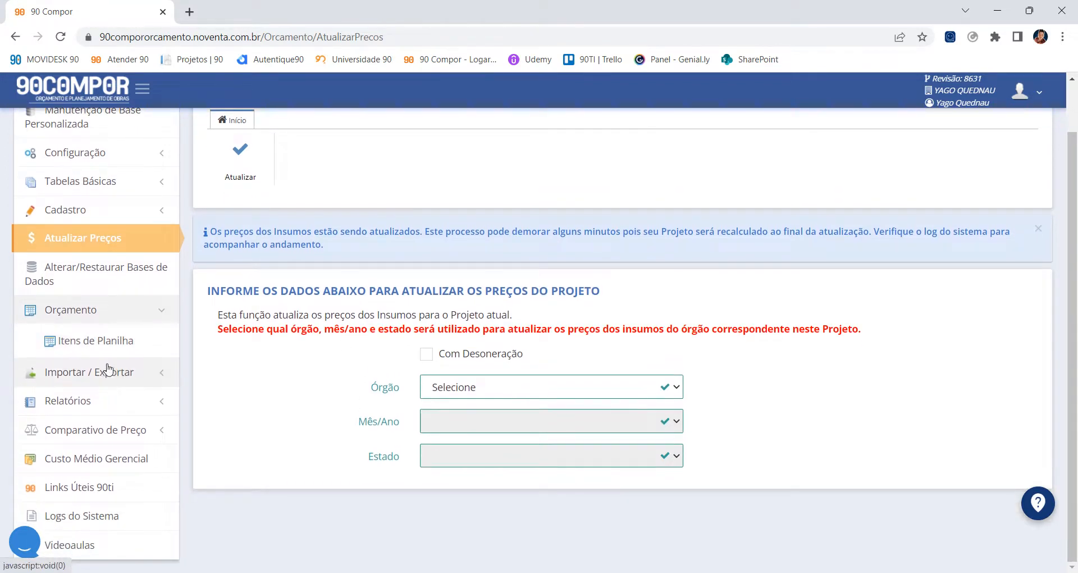
left_click(129, 346)
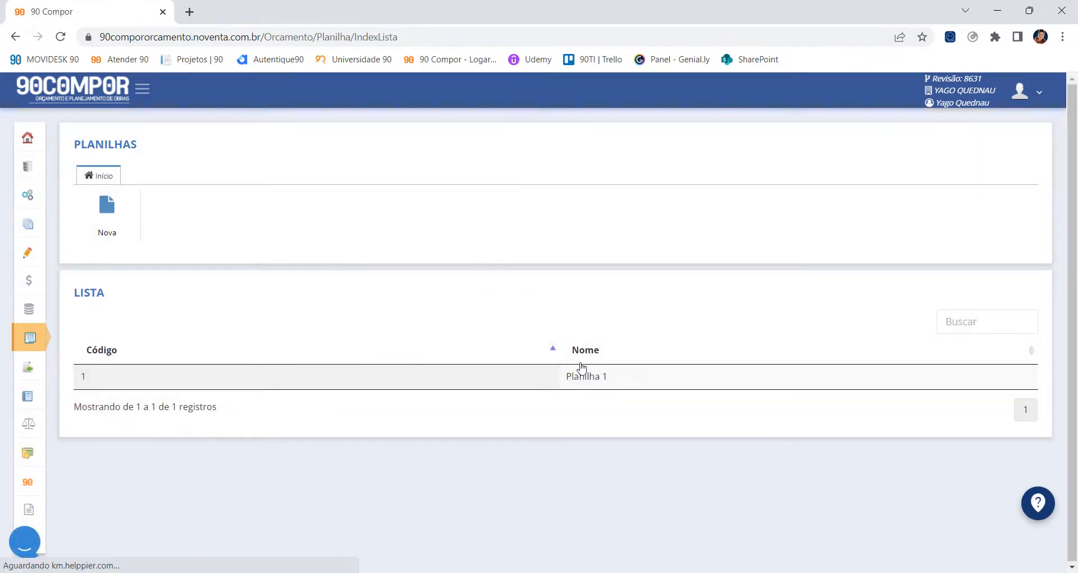
double_click(577, 377)
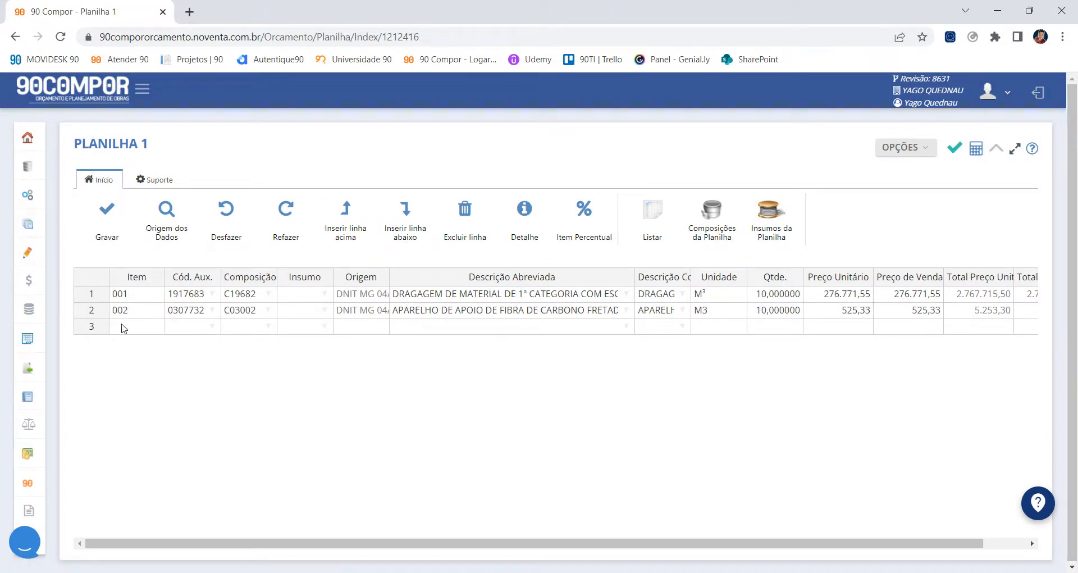
Step: Check the composition and auxiliary code of item 002 and save the spreadsheet
left_click(240, 310)
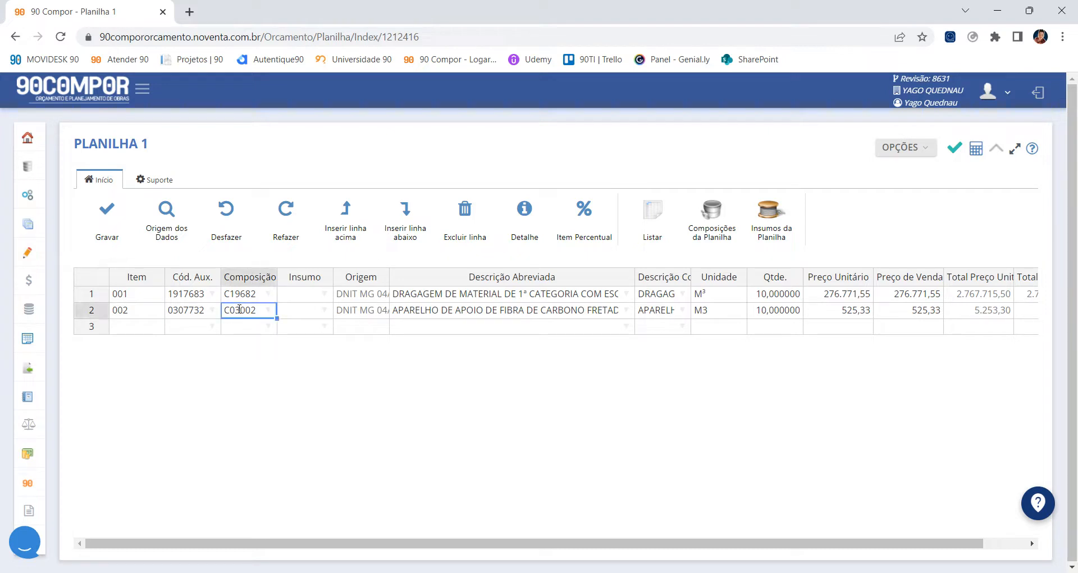
double_click(214, 309)
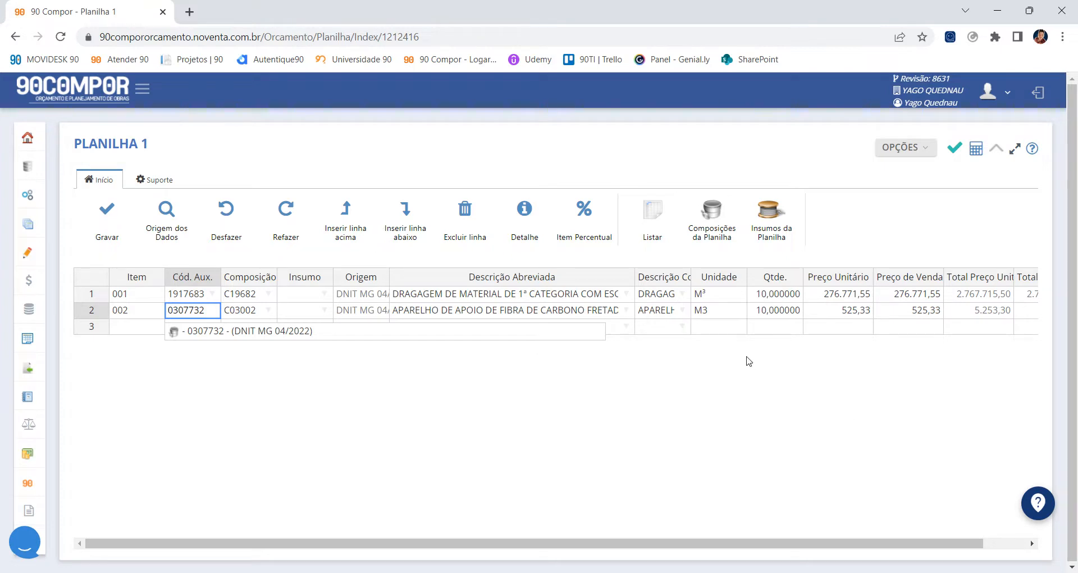
left_click(107, 216)
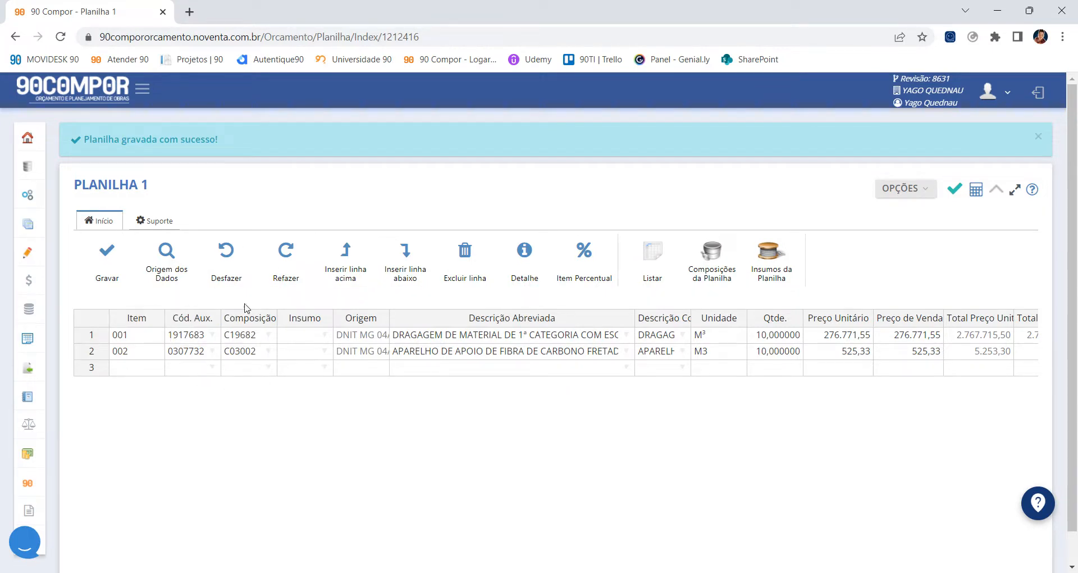
Step: Insert a blank row above item 002, and delete that blank row again
left_click(90, 352)
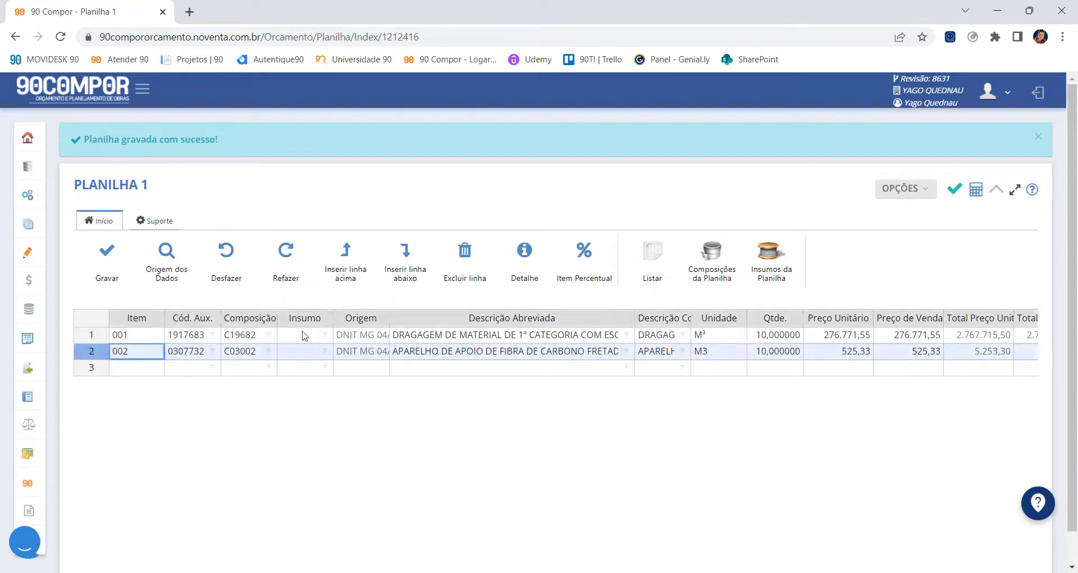
left_click(348, 266)
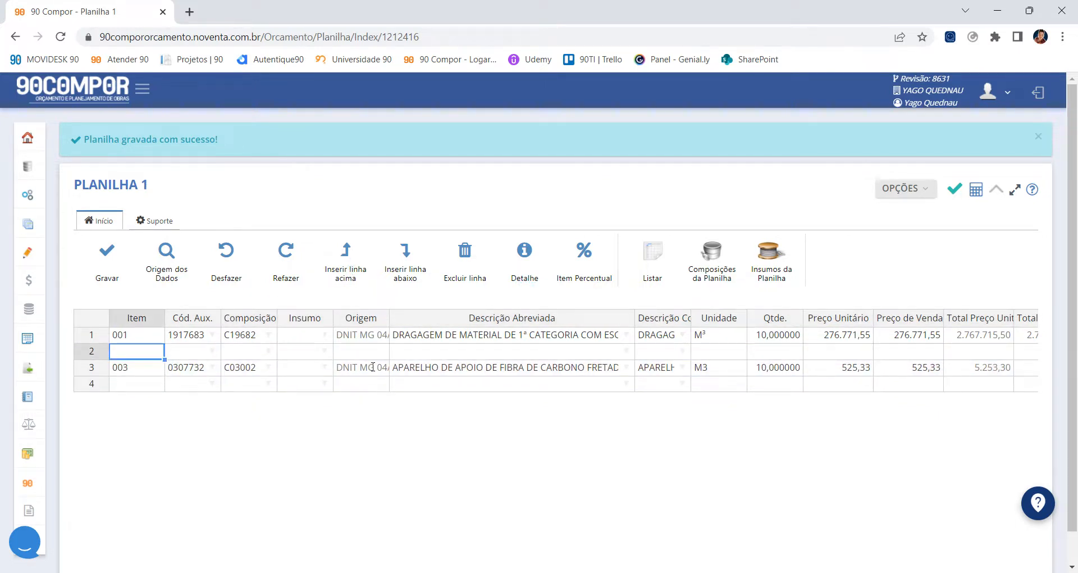
left_click(95, 352)
left_click(449, 279)
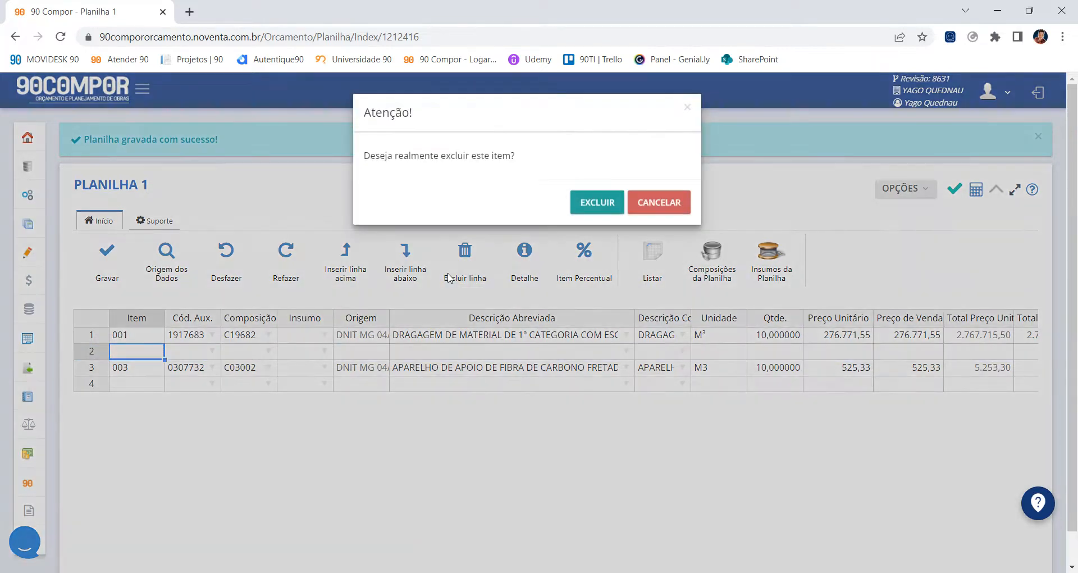
left_click(597, 201)
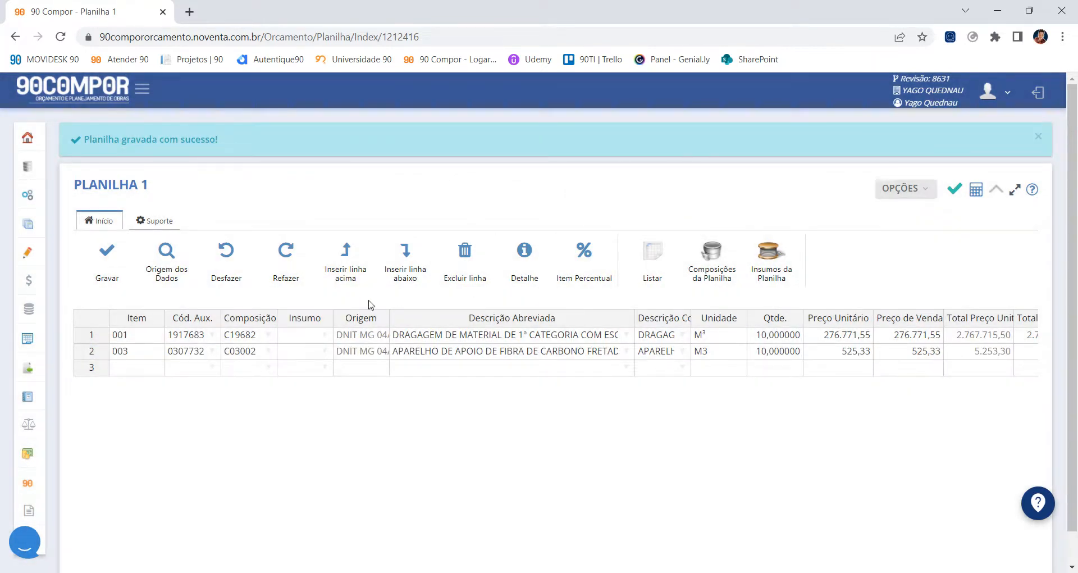
Step: Open the details of composition C03002, view the DMT and cost values of input IT5001, and cancel out of them
left_click(235, 351)
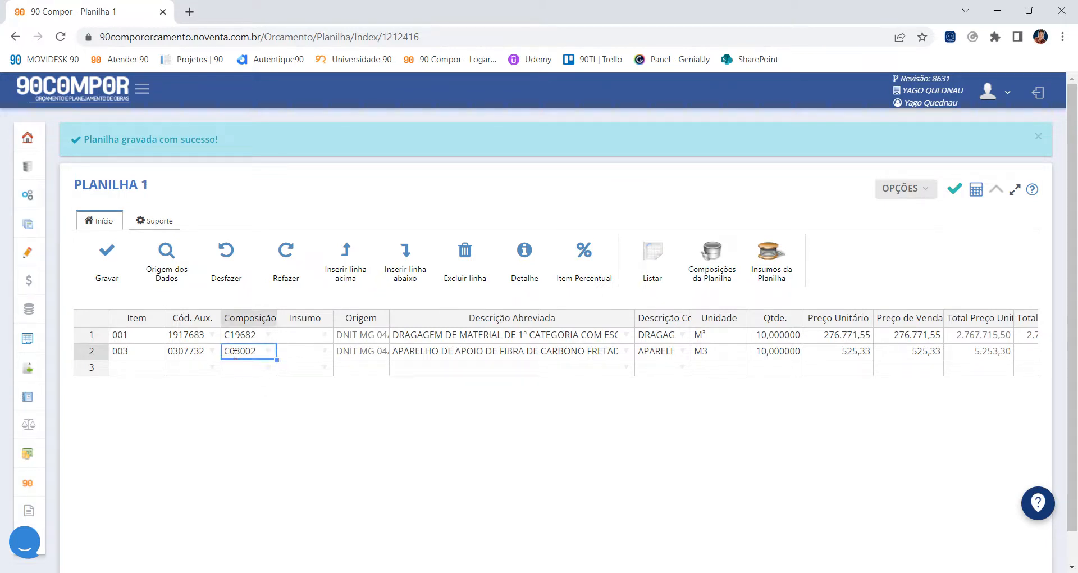
left_click(533, 278)
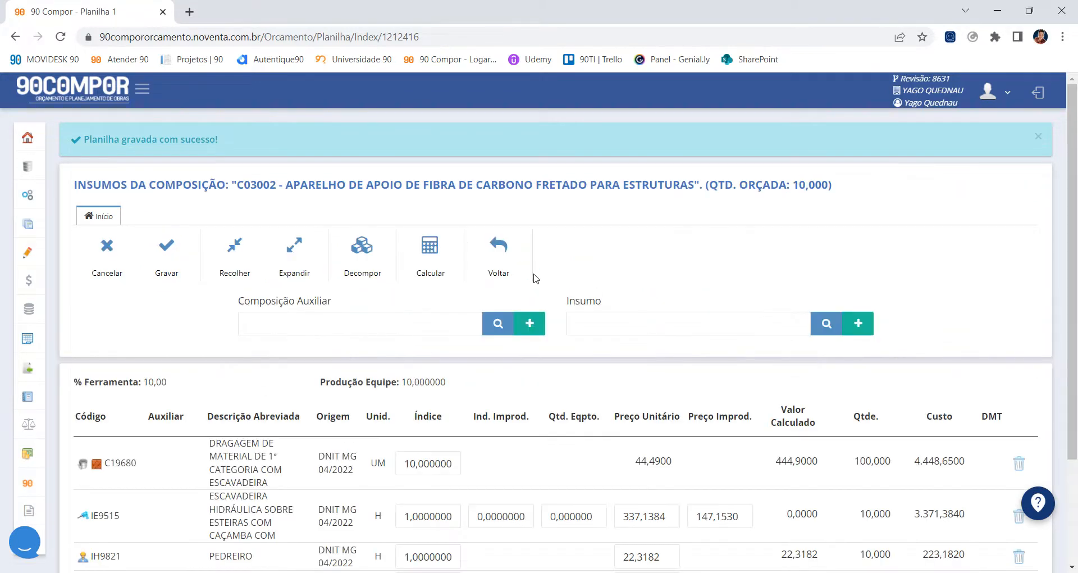
scroll(621, 379, "down", 2)
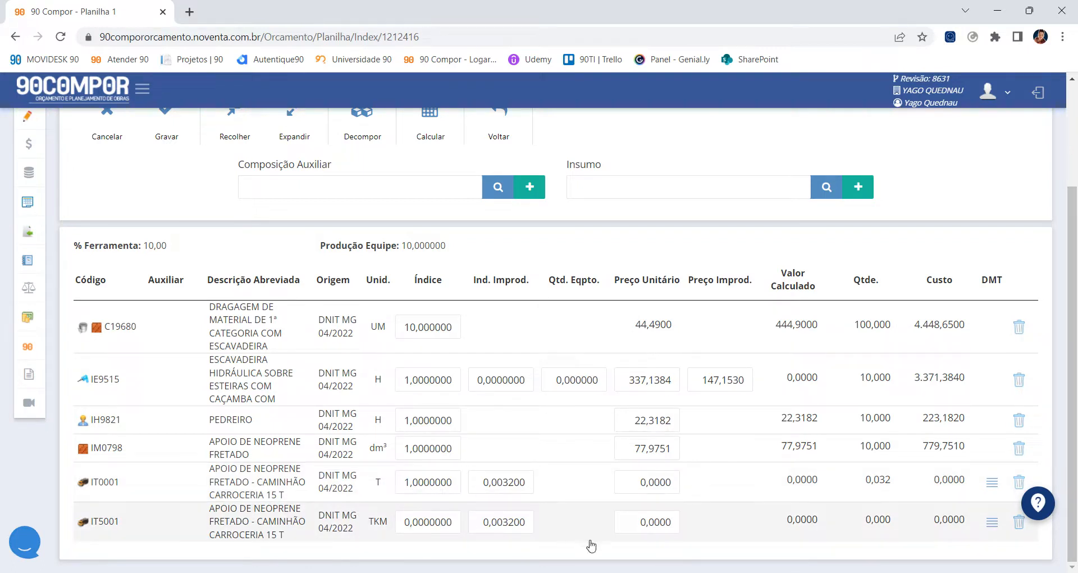
left_click(993, 525)
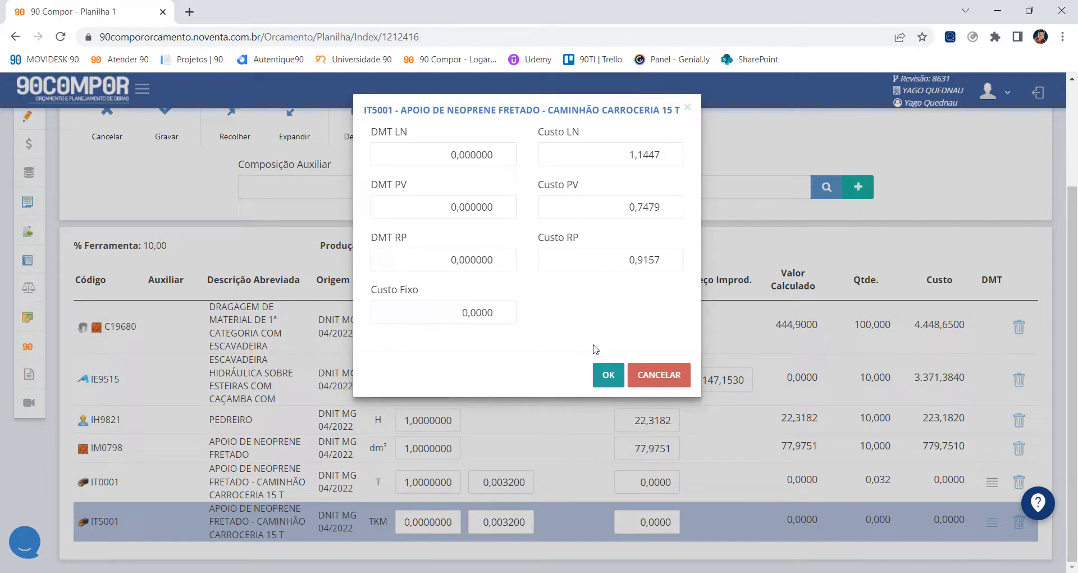
left_click(660, 372)
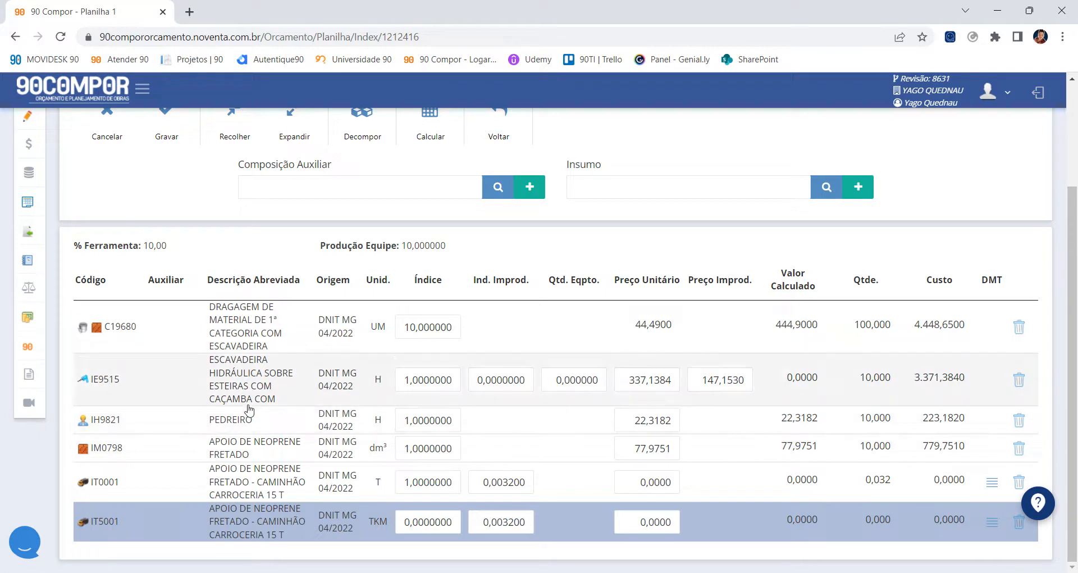
Step: Expand auxiliary composition C19680 to view its inputs, and collapse back to composition C03002
scroll(271, 414, "up", 2)
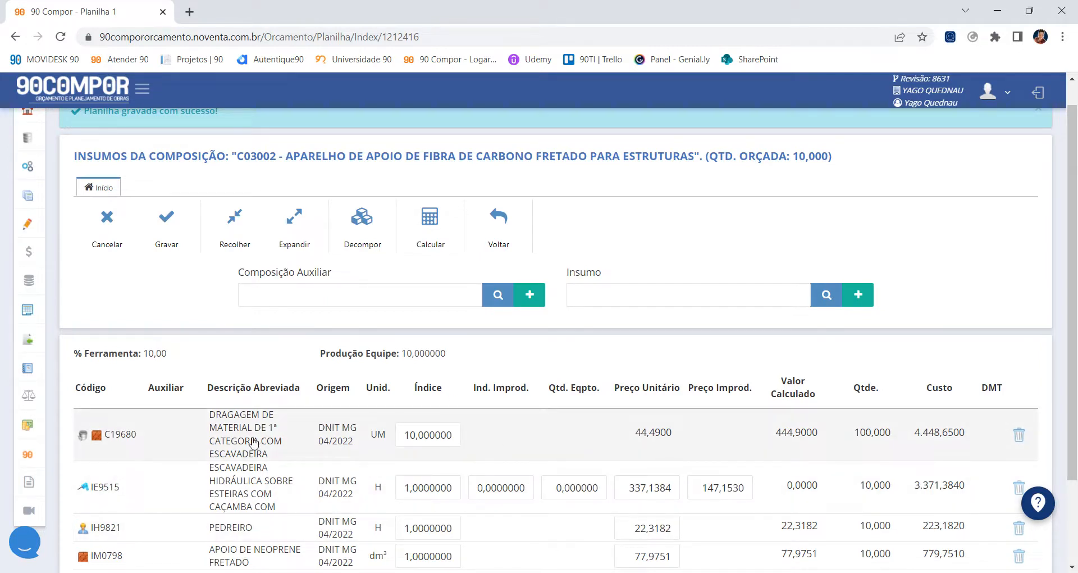
left_click(184, 428)
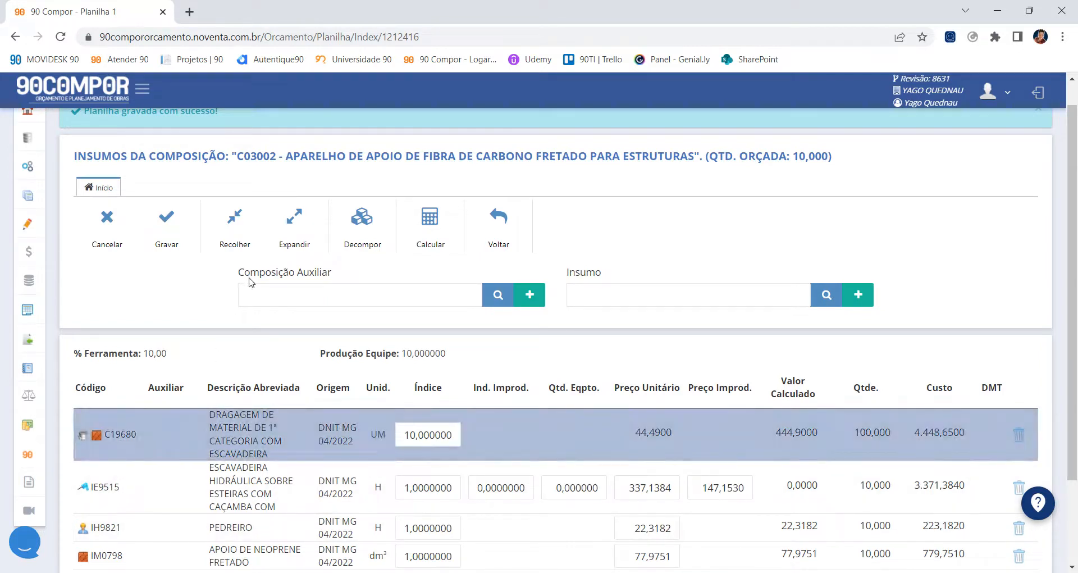
left_click(292, 217)
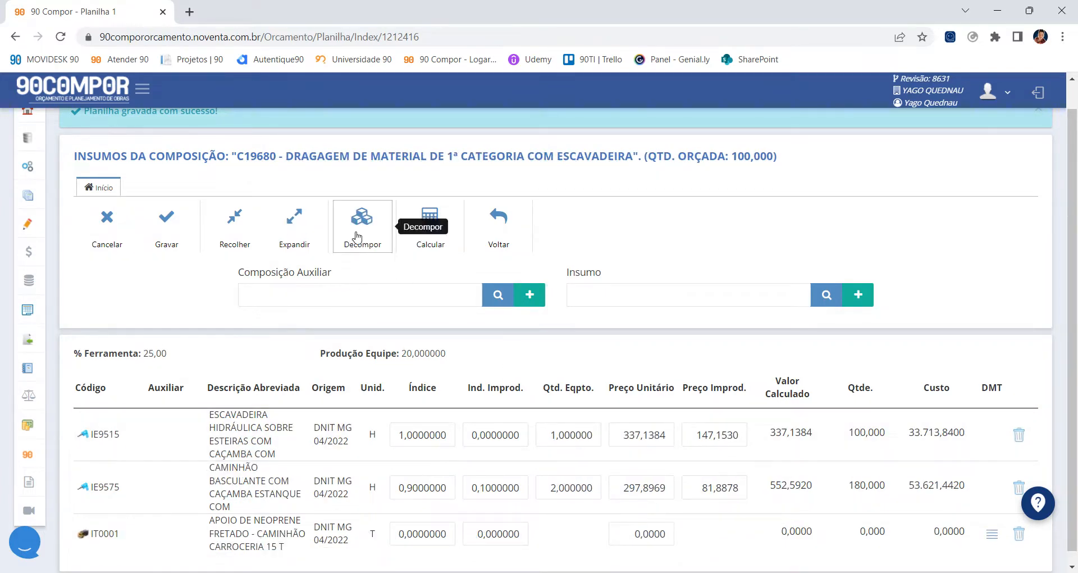
left_click(235, 217)
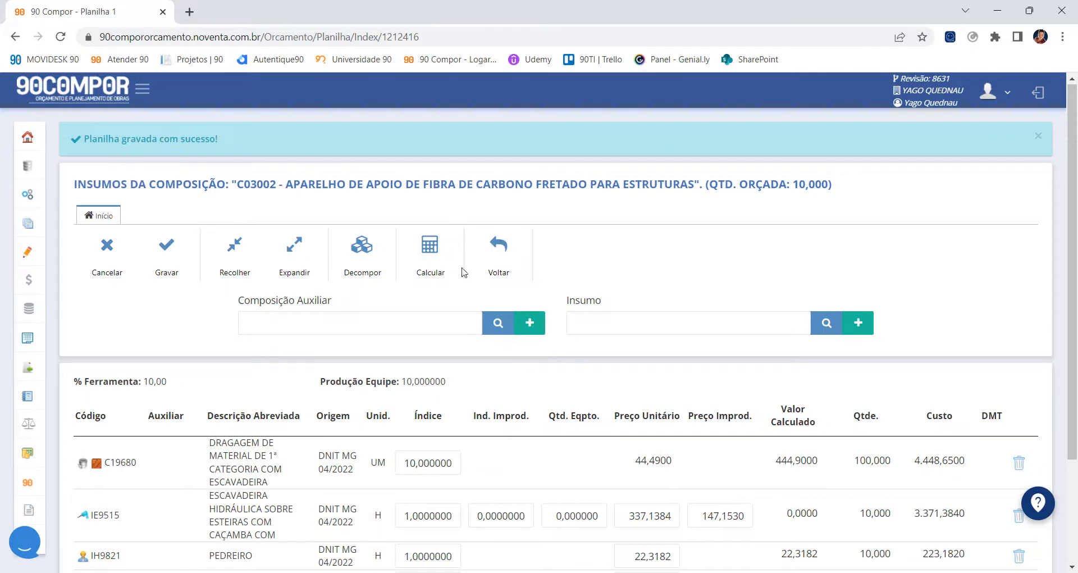
Step: Calculate composition C03002, confirming that all changes are saved
left_click(438, 256)
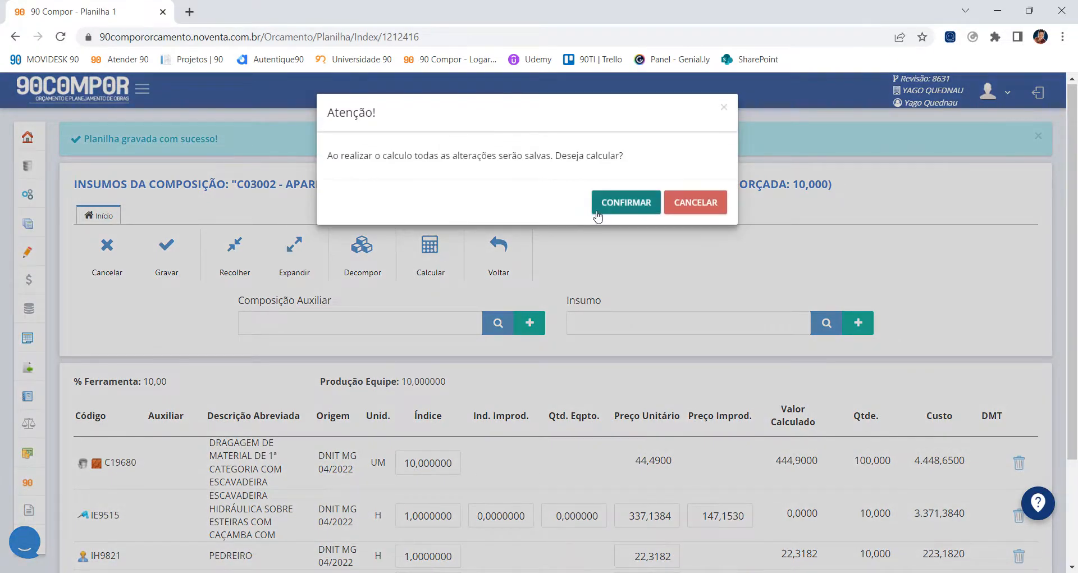
left_click(618, 204)
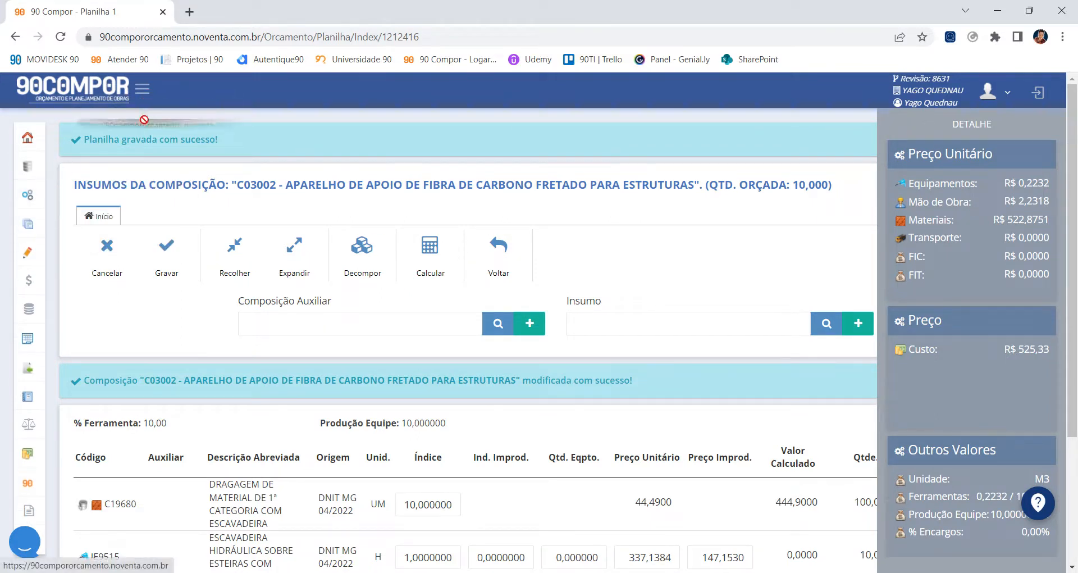
Step: Expand the navigation menu, review its report, cost and log entries, and reveal the Comparativo de Preço options
left_click(142, 89)
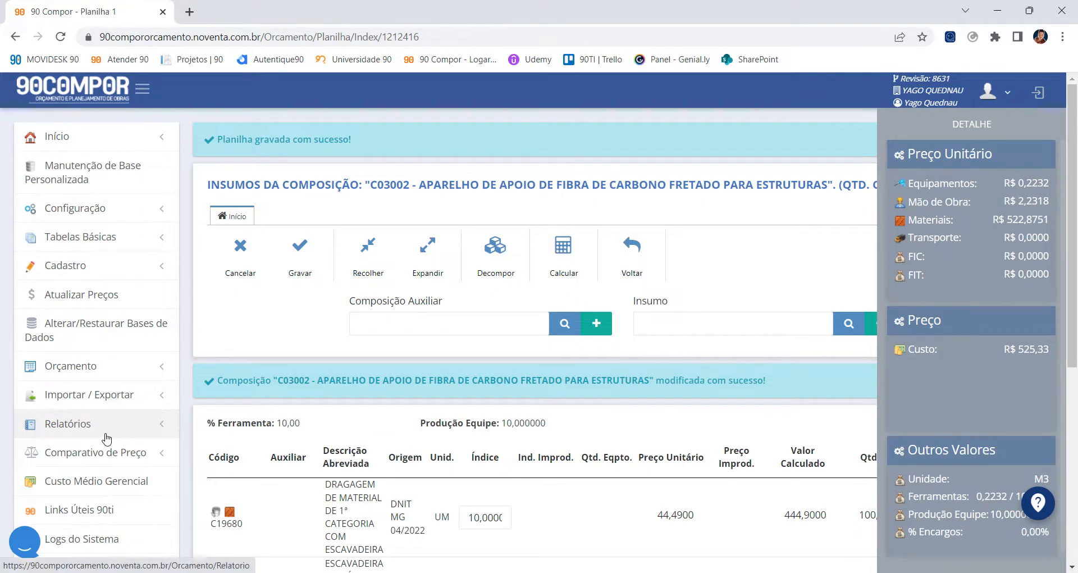
scroll(106, 438, "down", 2)
scroll(107, 440, "up", 2)
scroll(107, 439, "down", 2)
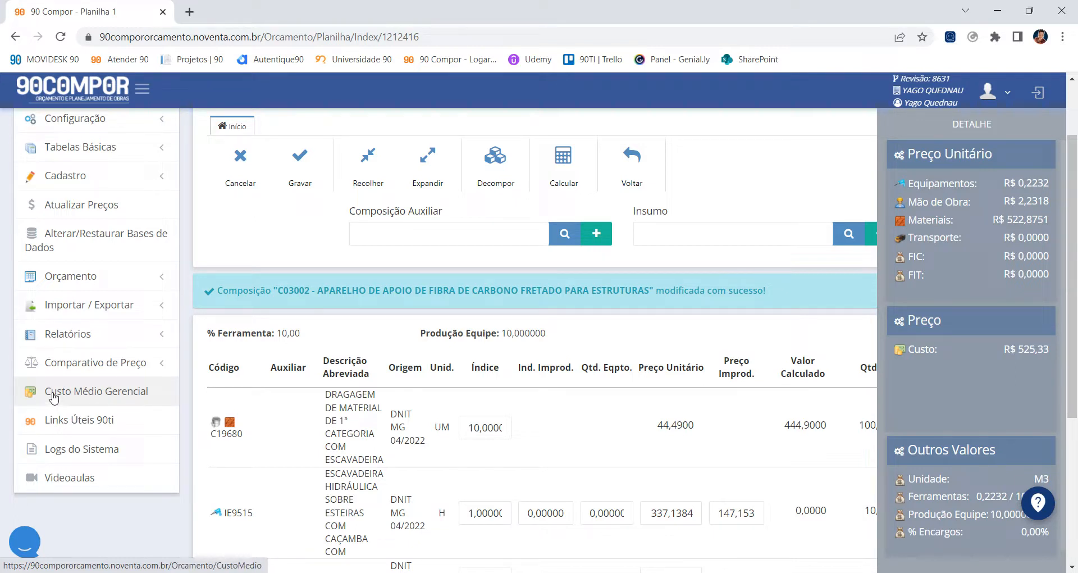
left_click(89, 362)
scroll(90, 365, "down", 2)
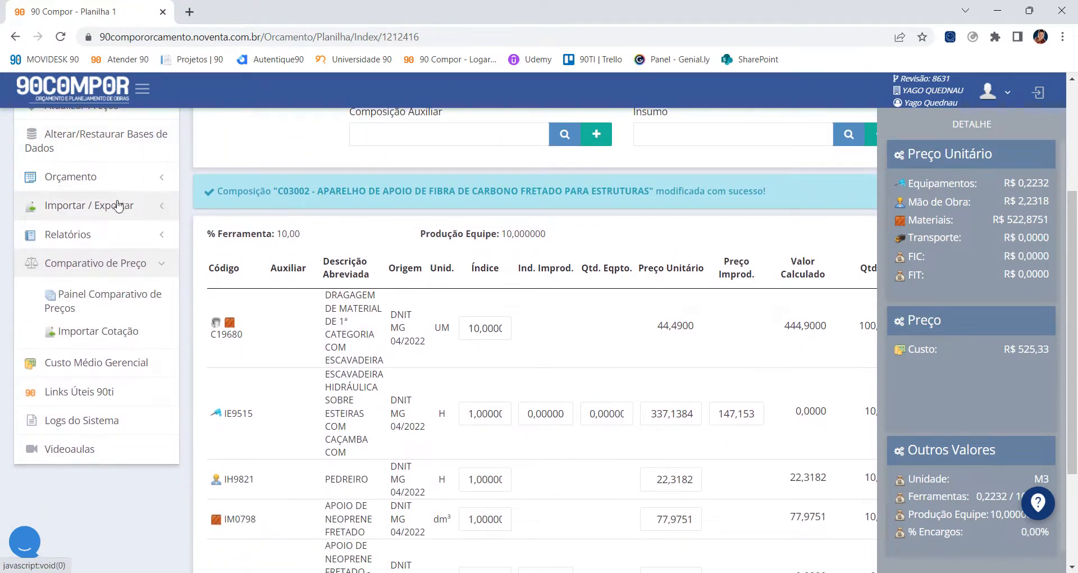
Step: Switch to Excel to view the quotation workbook 1 - Planilha 1, and return to 90 Compor
mouse_move(554, 572)
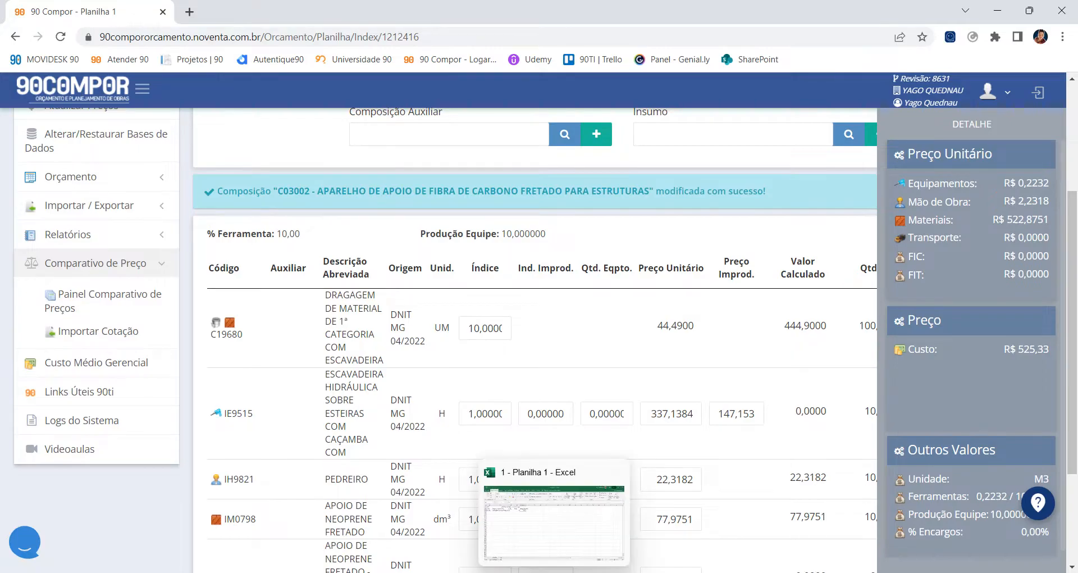
left_click(574, 538)
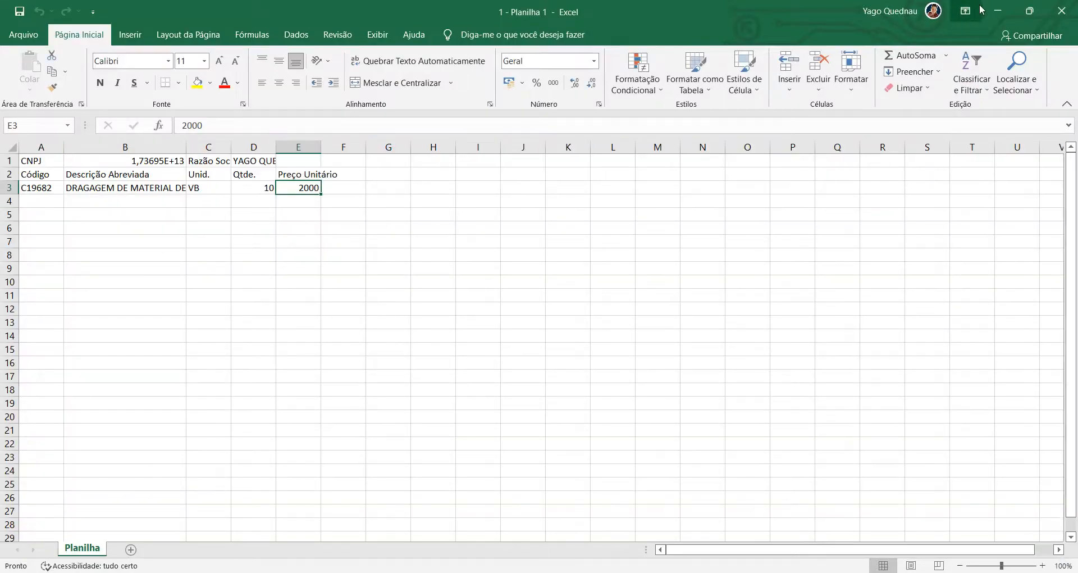
left_click(998, 11)
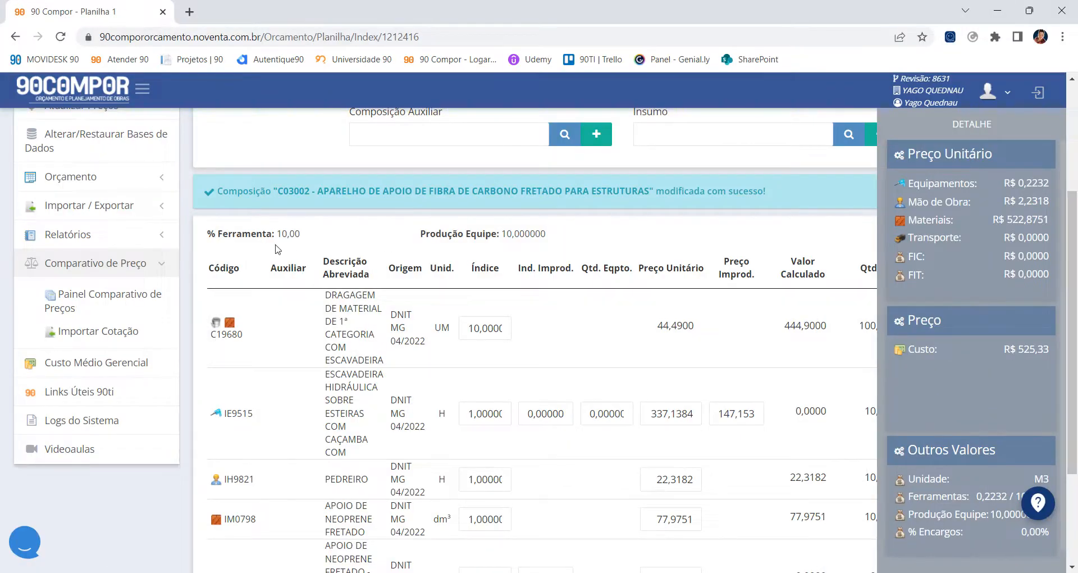
Step: Leave the composition for the Painel Comparativo de Preços and choose 1 - Planilha 1 for the Planilha X Cotação comparison
left_click(136, 316)
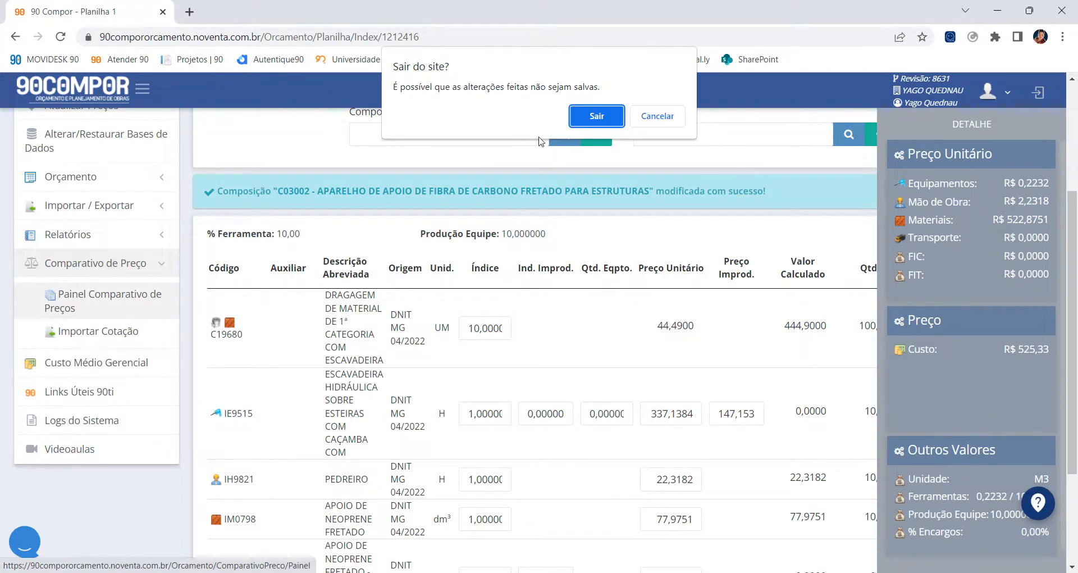
left_click(609, 112)
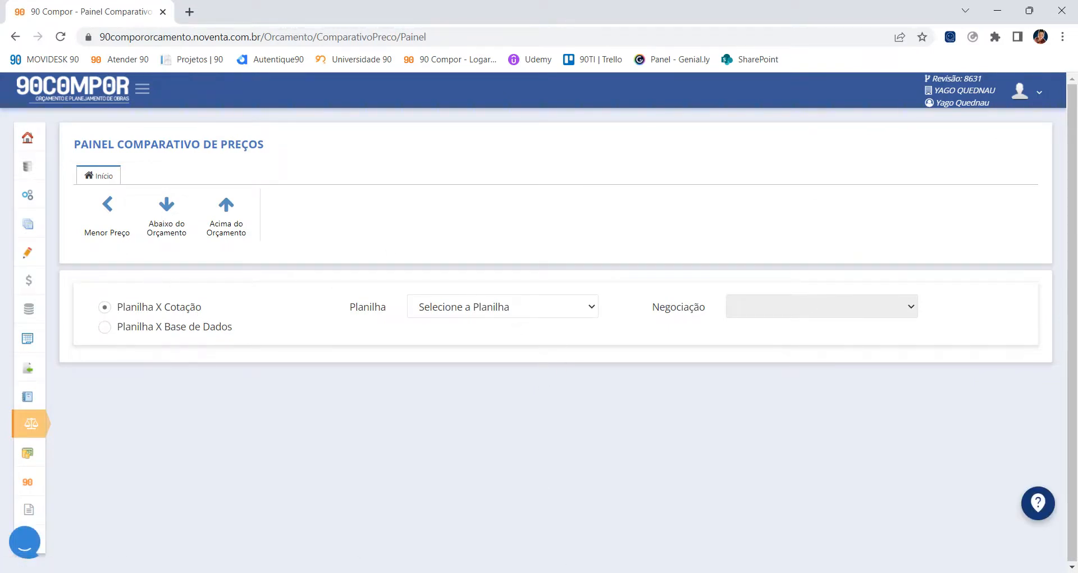
left_click(507, 307)
left_click(505, 336)
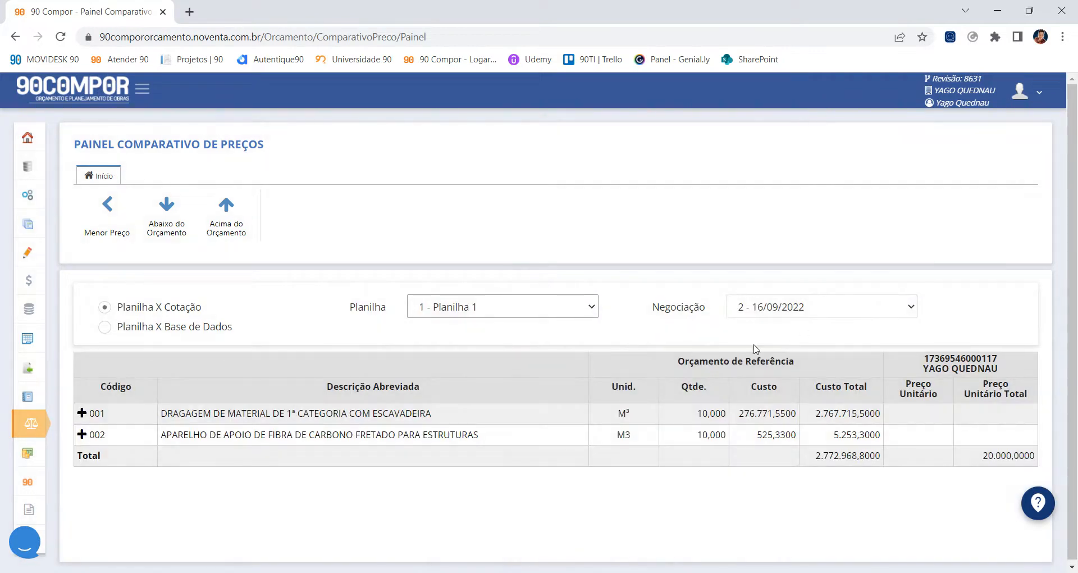
Step: Expand item 001 in the comparison, highlighting the lowest prices (Menor Preço) and those below budget (Abaixo do Orçamento)
left_click(83, 412)
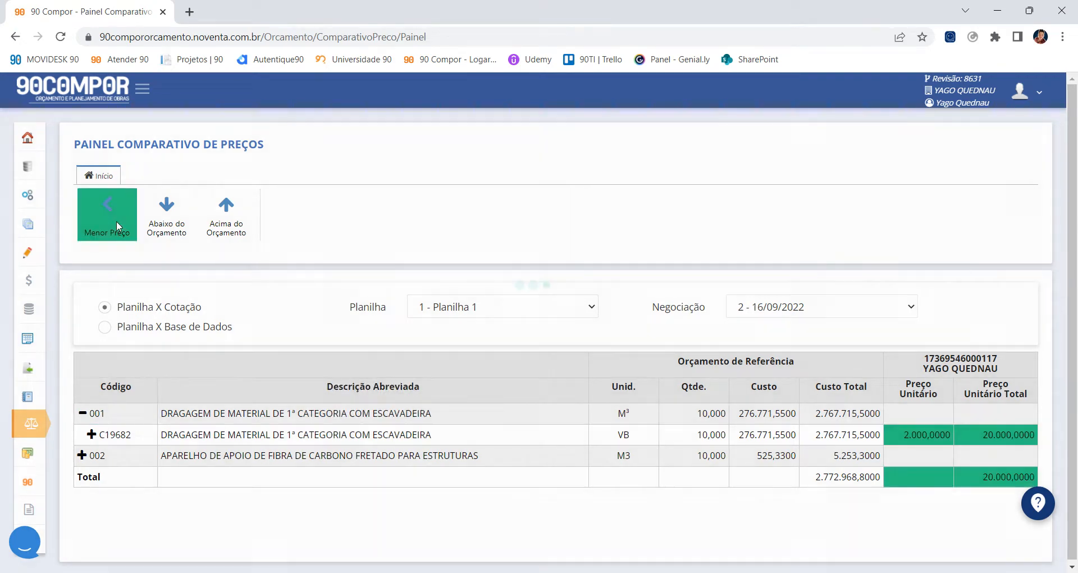
left_click(117, 226)
left_click(167, 229)
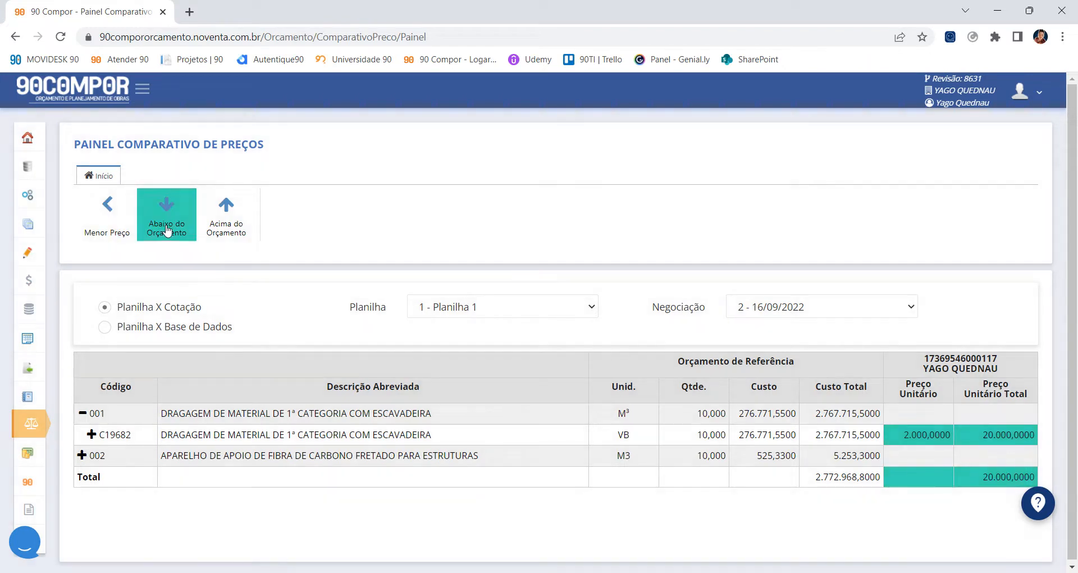
Step: Highlight the comparison prices that are above budget (Acima do Orçamento)
left_click(225, 206)
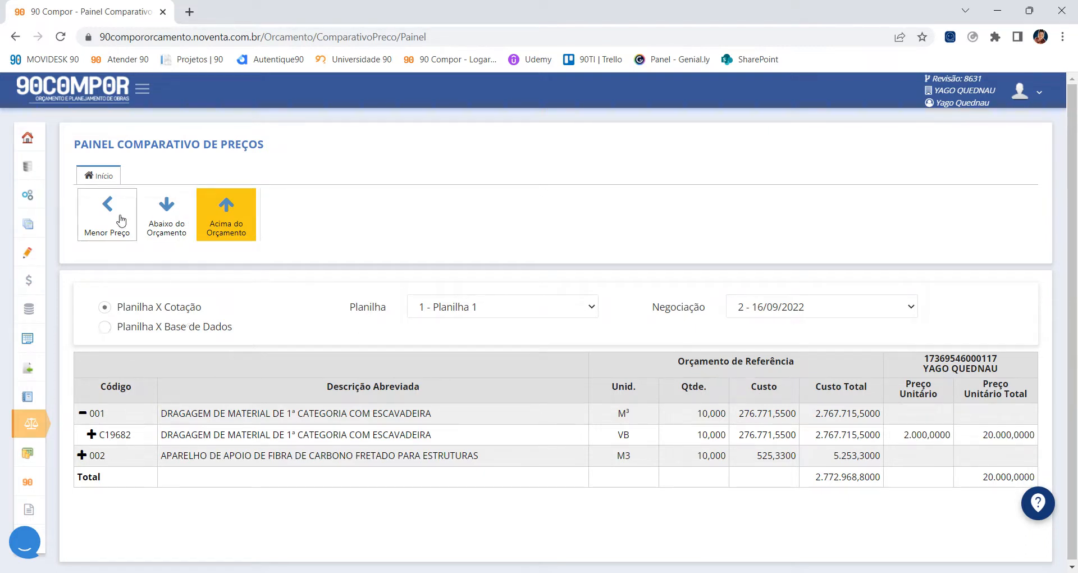
Step: Open the Insumos register under Cadastro and display its support tools
left_click(147, 96)
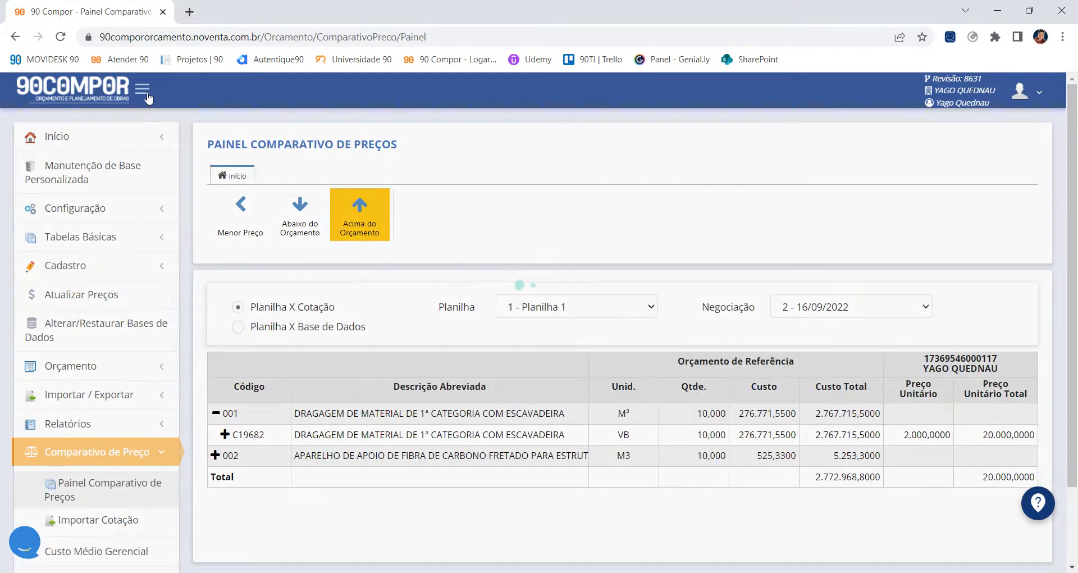
left_click(159, 269)
left_click(89, 296)
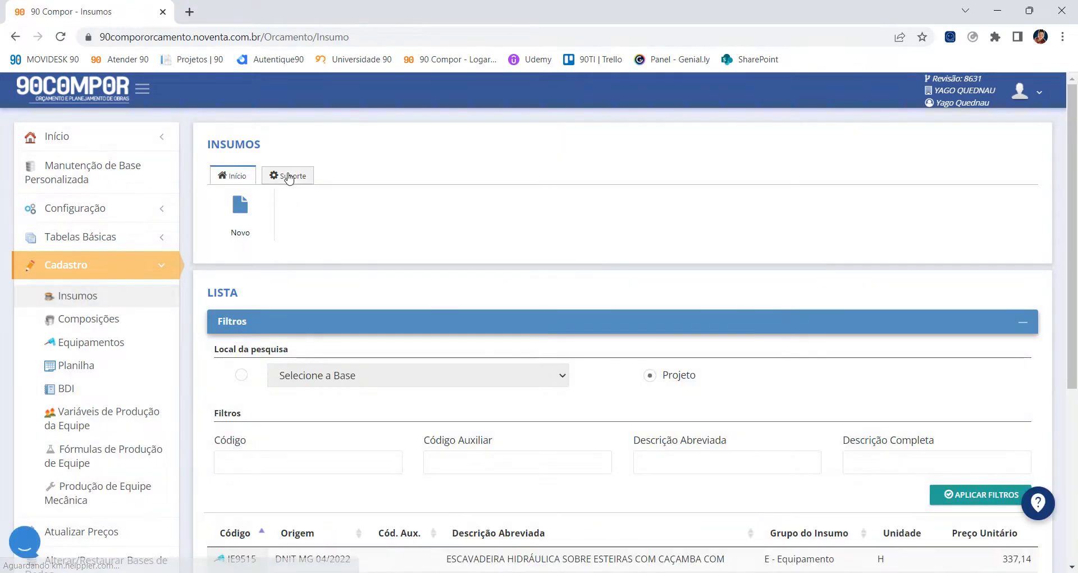
left_click(288, 176)
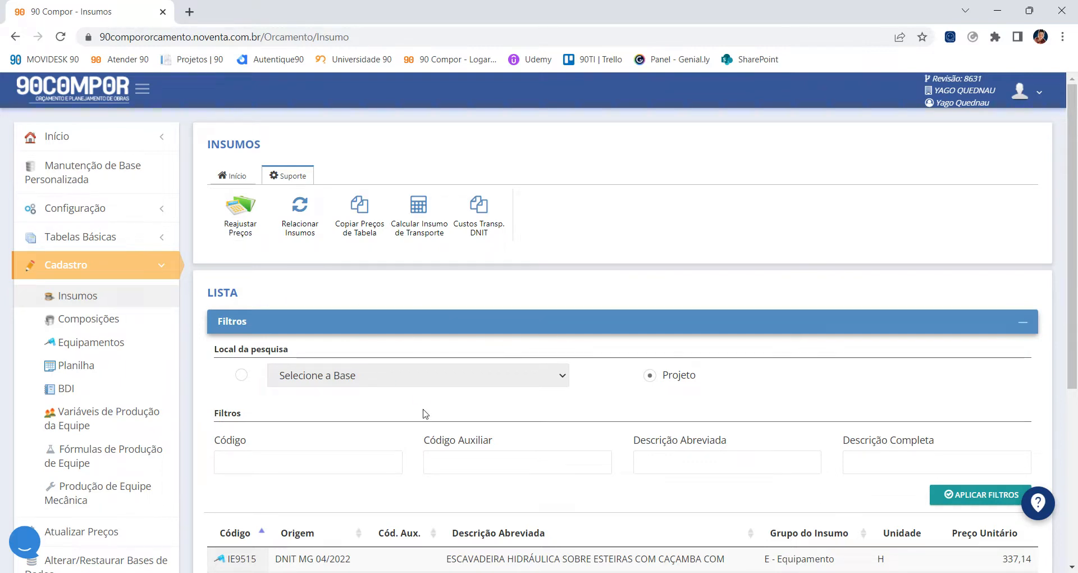
Step: Open the Composições register's support tools and view Trocar Insumo / Comp. Auxiliar with its Verificação Base Principal
left_click(127, 325)
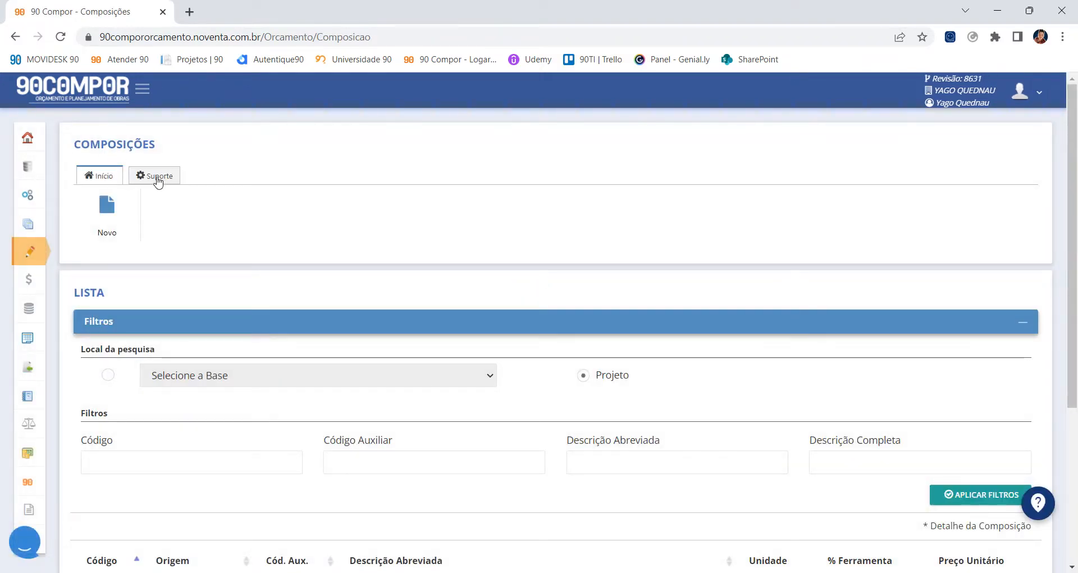
left_click(158, 176)
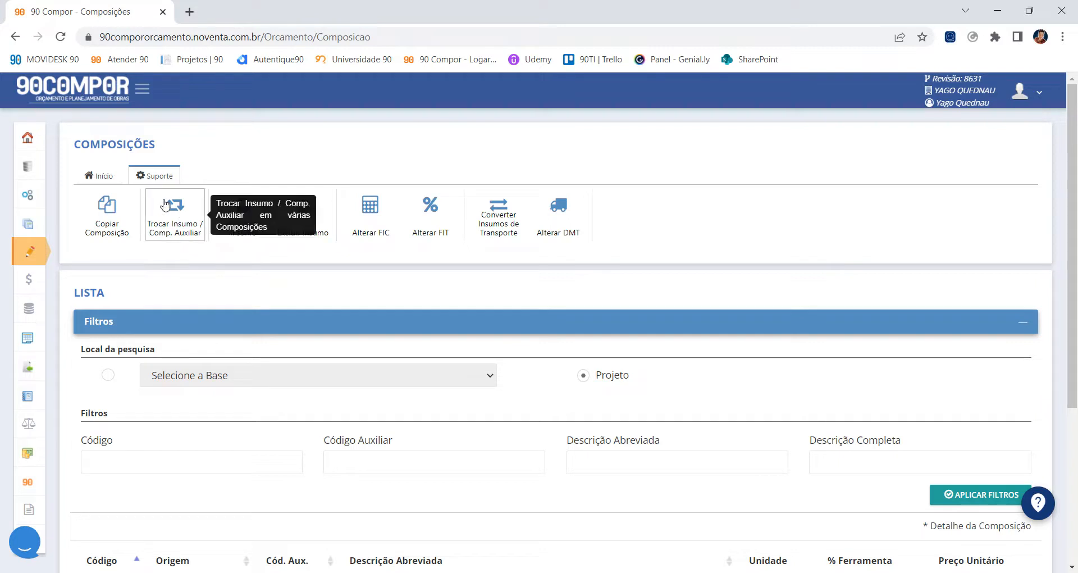
left_click(154, 223)
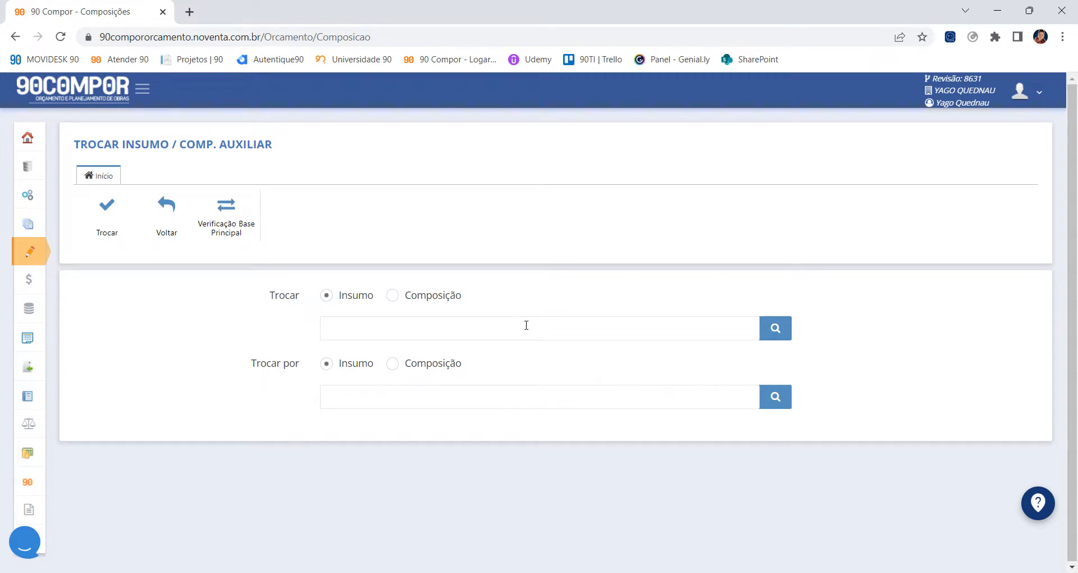
left_click(224, 209)
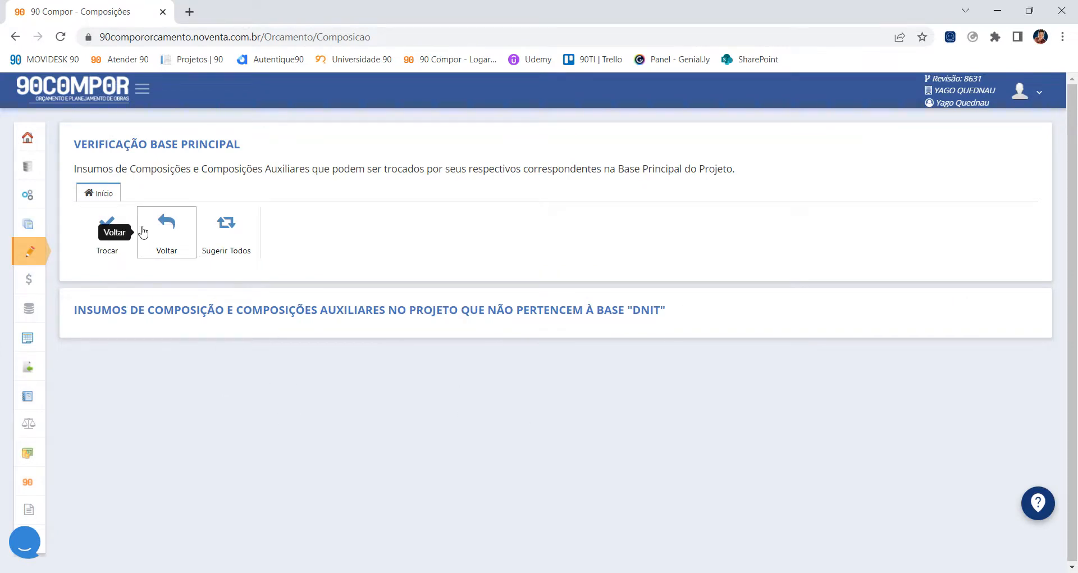
Step: Leave the base verification and open the Planilha register under Cadastro
left_click(30, 251)
mouse_move(42, 262)
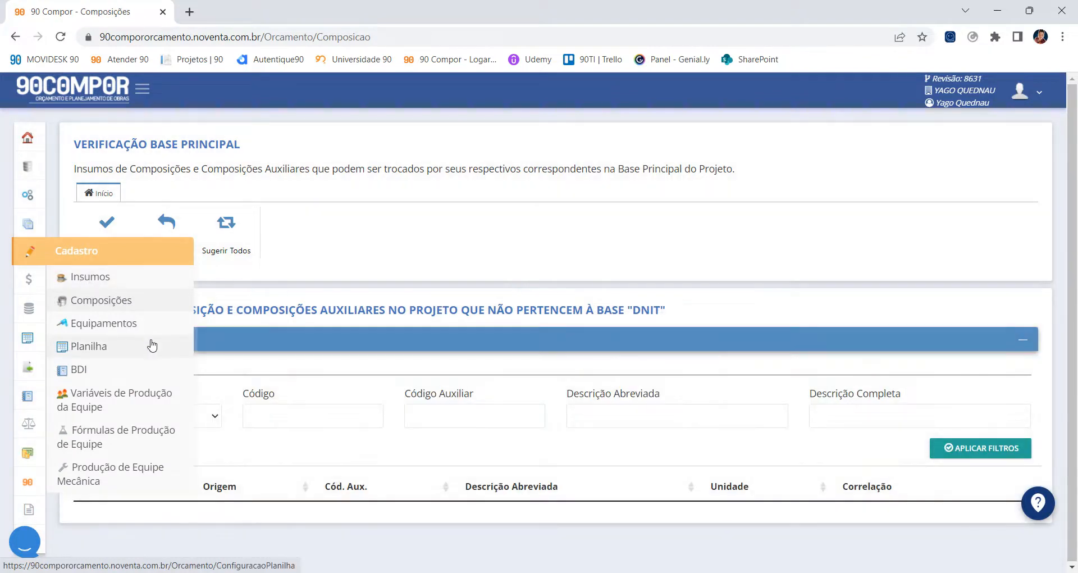
left_click(151, 345)
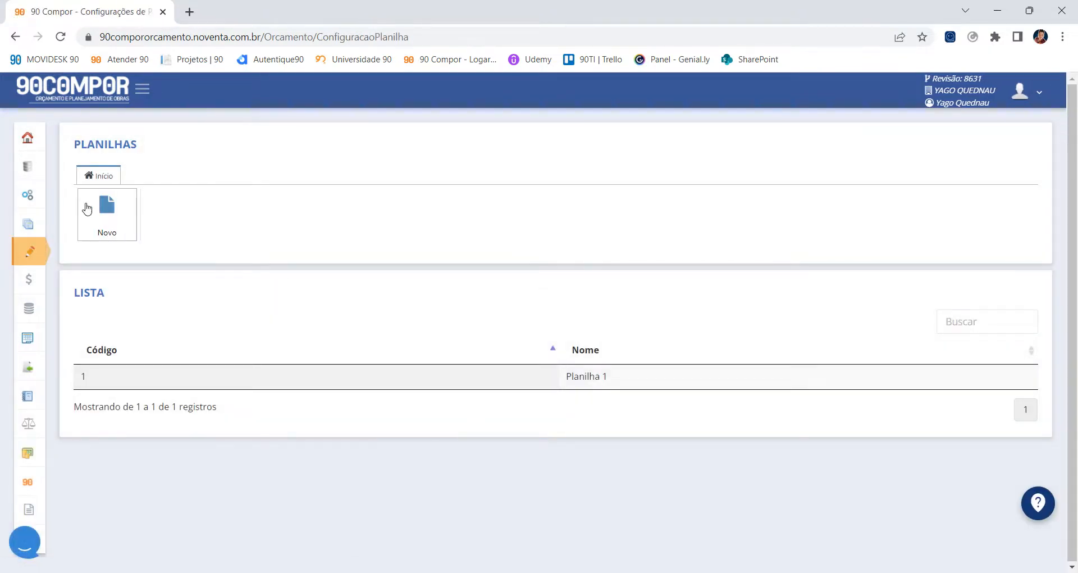
Step: Open Planilha 1 through Planilhas on the home page and start including several items with Incluir Item
mouse_move(33, 143)
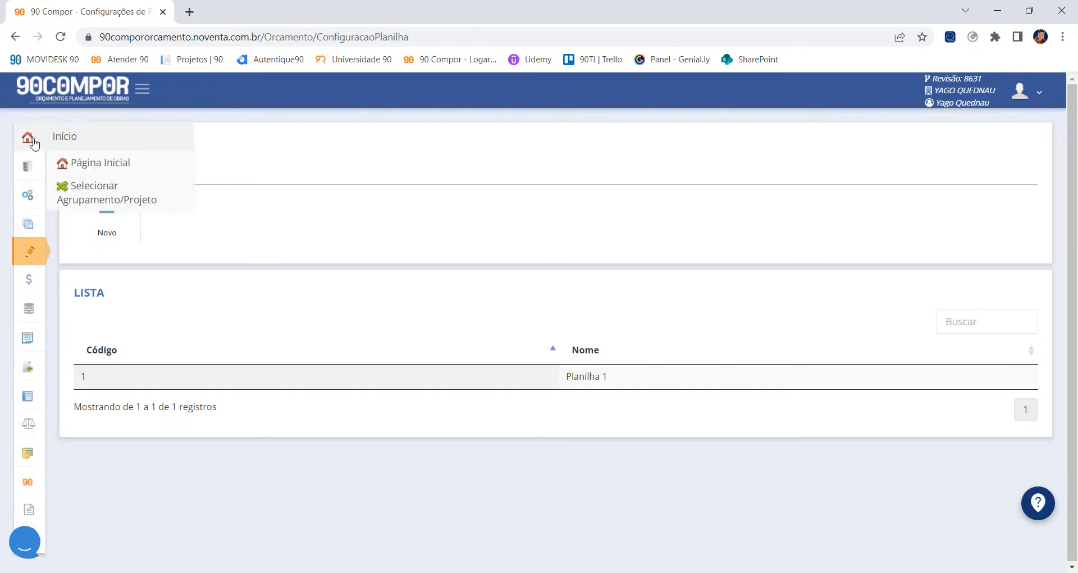
left_click(105, 165)
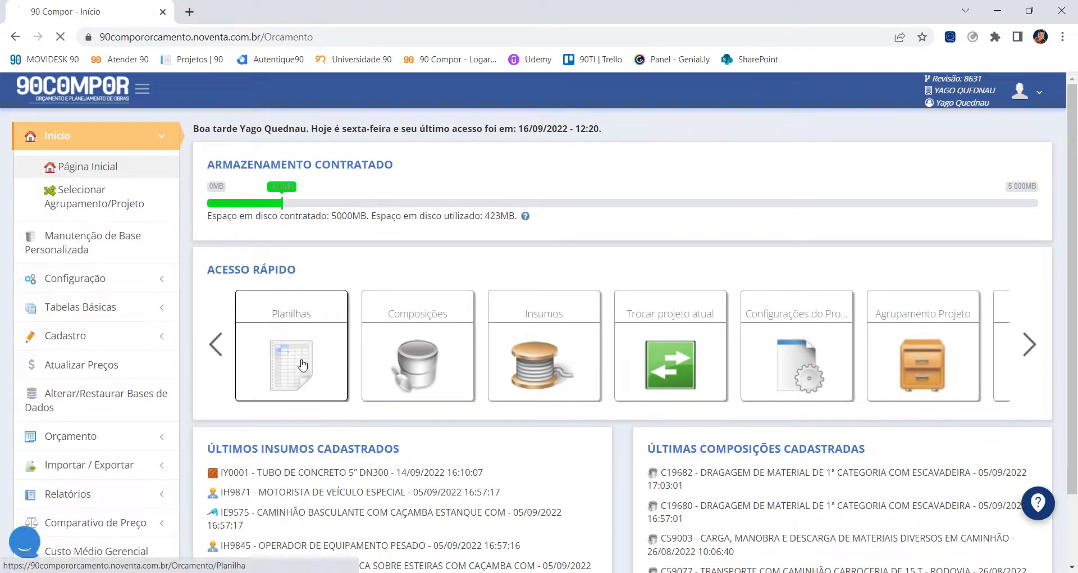
left_click(302, 365)
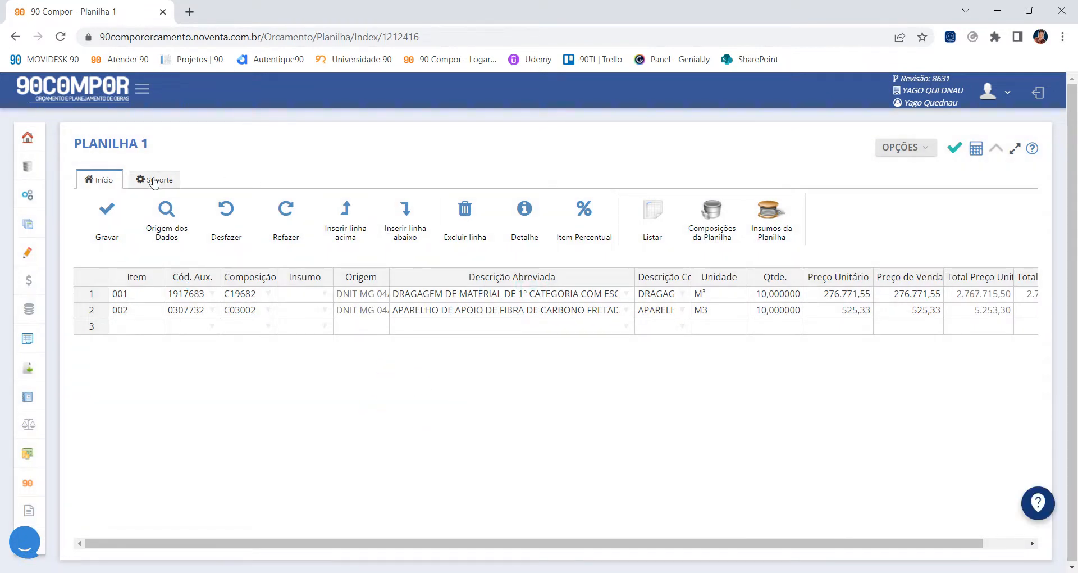
left_click(154, 180)
left_click(163, 213)
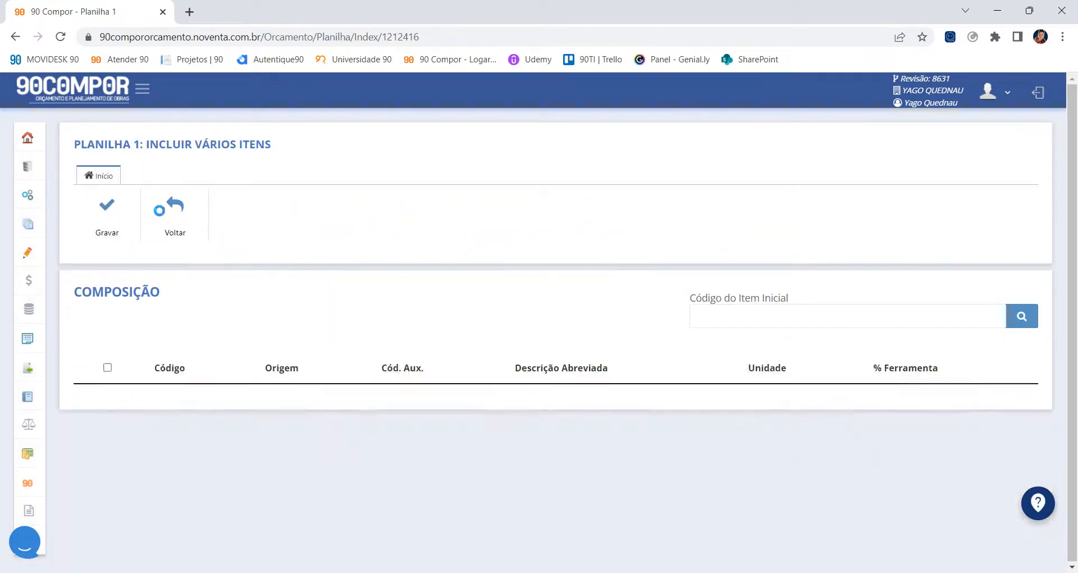
Step: Mark all compositions in the list for inclusion in Planilha 1
scroll(282, 341, "down", 3)
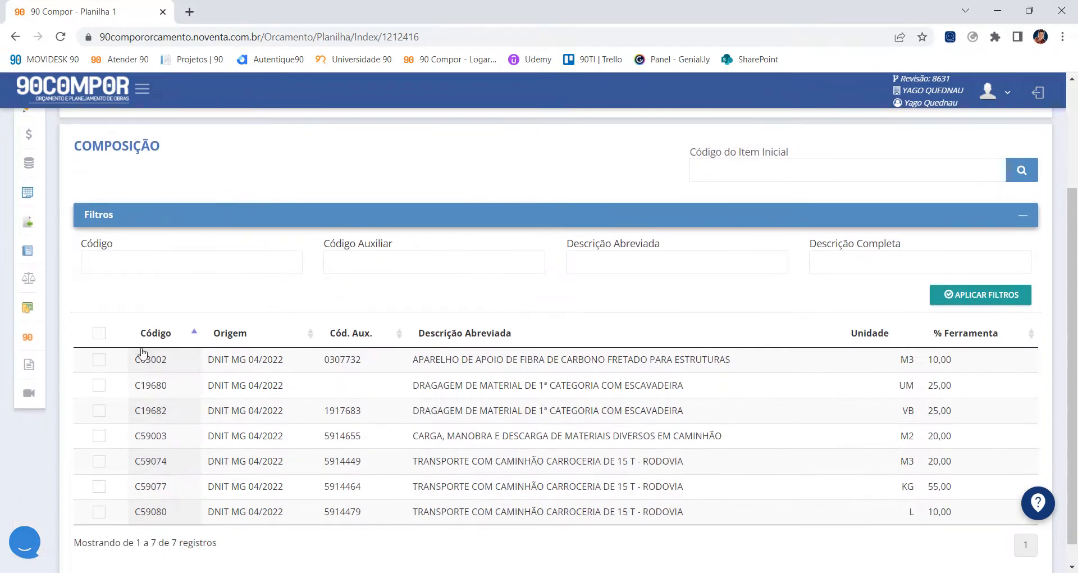
left_click(100, 364)
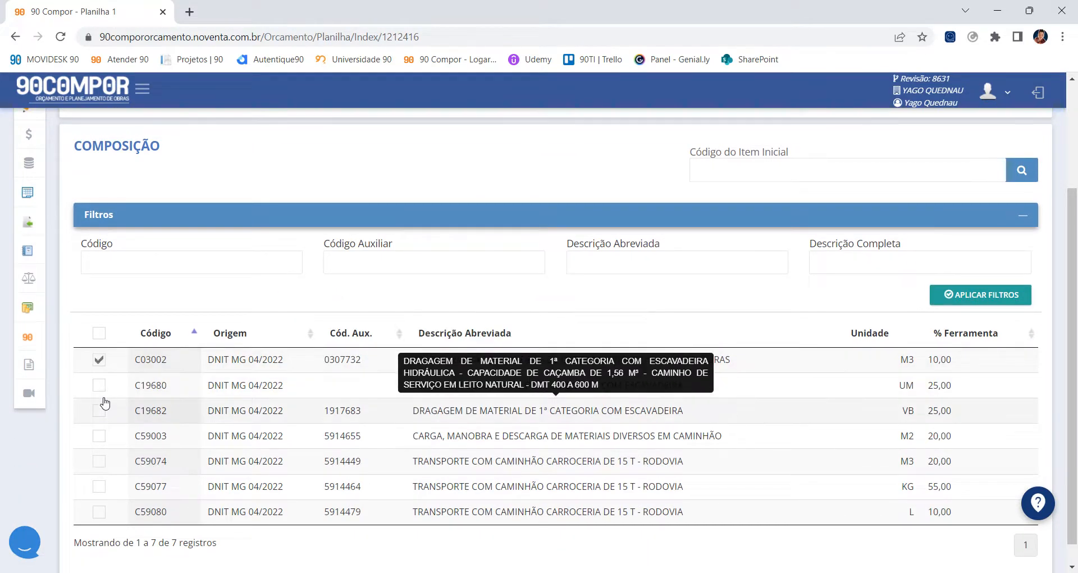
scroll(101, 370, "down", 1)
left_click(99, 308)
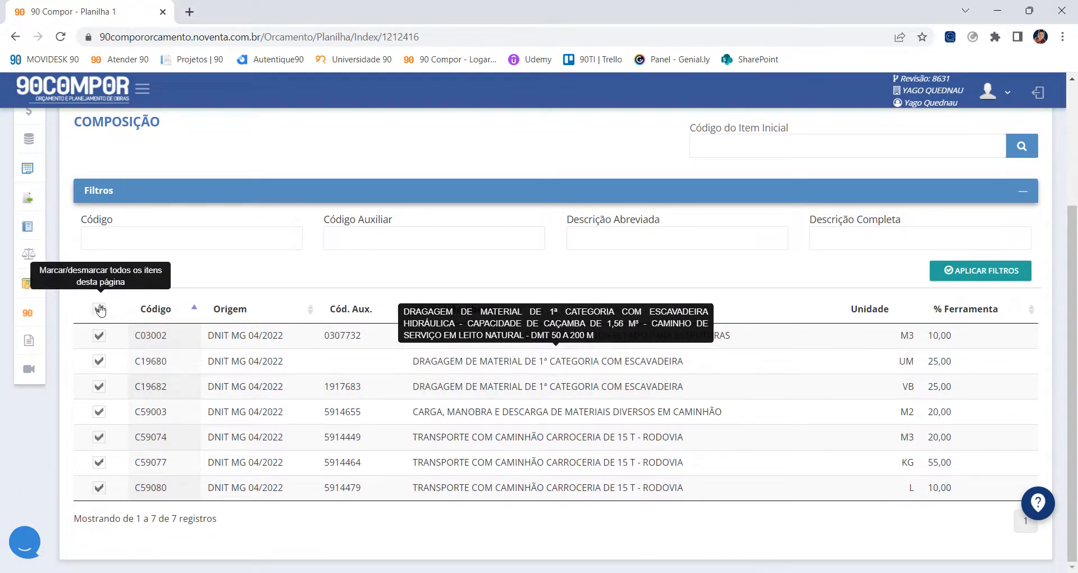
Step: Set the initial item code (Código do Item Inicial) to 005 and save the marked compositions into Planilha 1
left_click(774, 140)
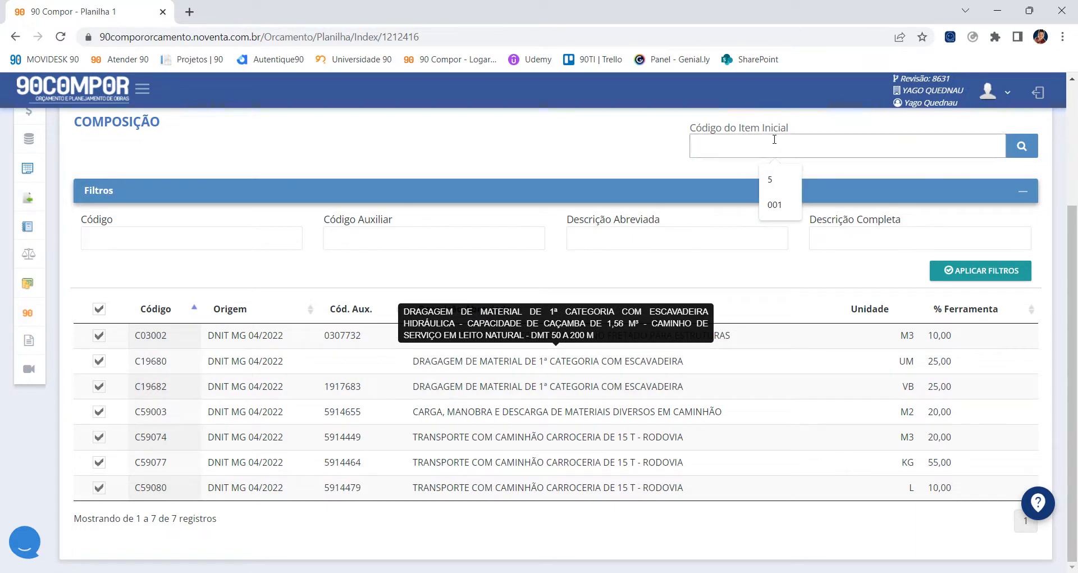
type("003")
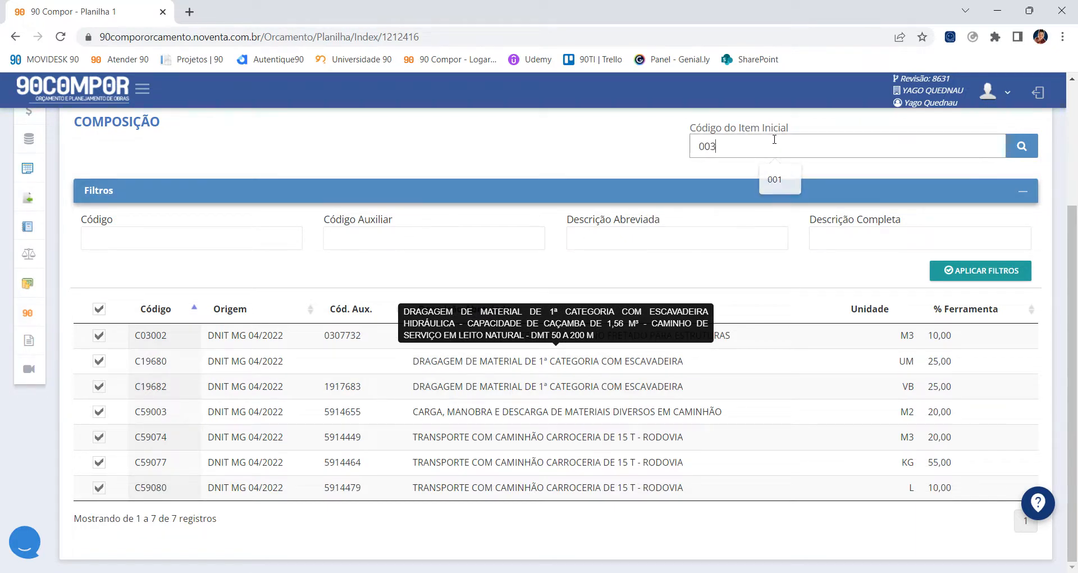
key("BackSpace")
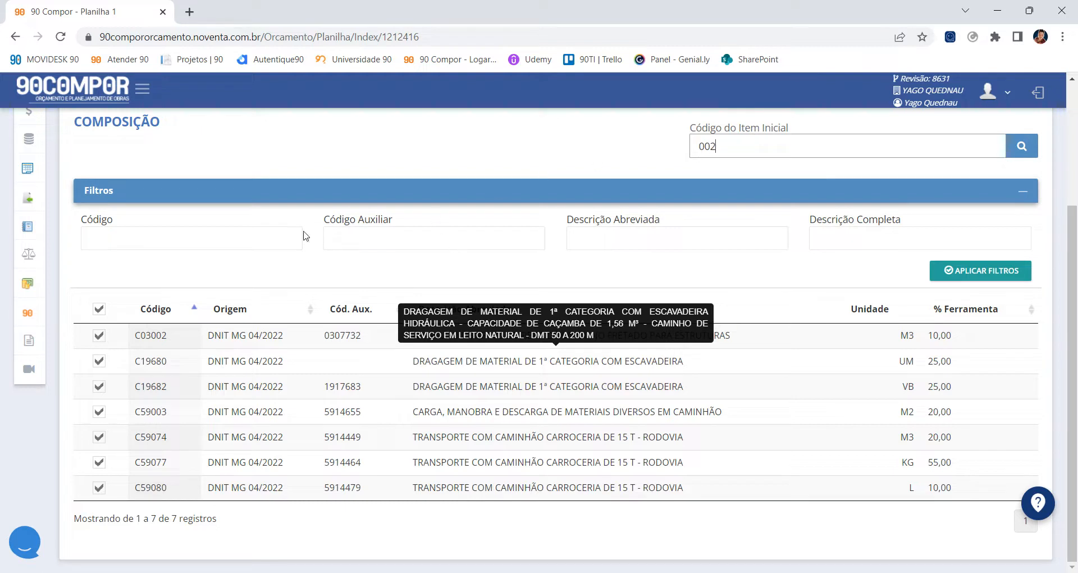
double_click(727, 148)
type("005")
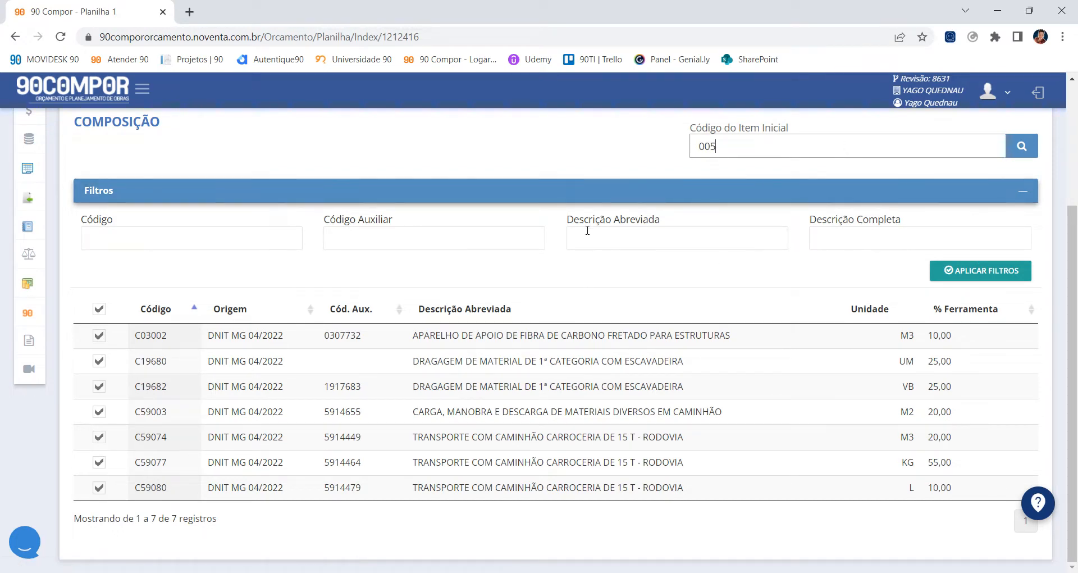
scroll(588, 234, "up", 1)
scroll(588, 234, "up", 2)
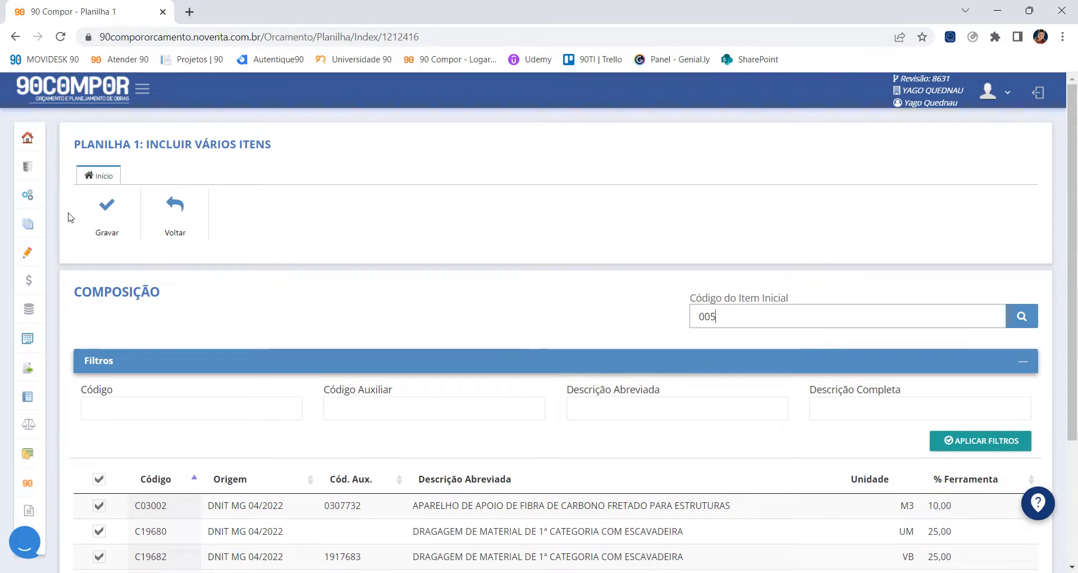
left_click(100, 218)
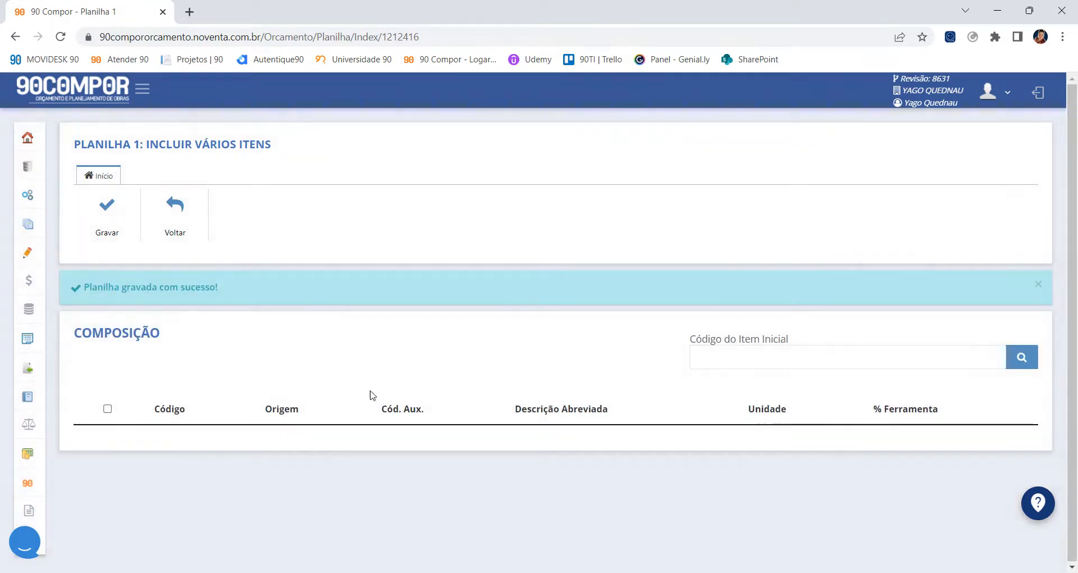
Step: Reopen Planilha 1 through Itens de Planilha and recode all of its items with Recodificar
mouse_move(28, 340)
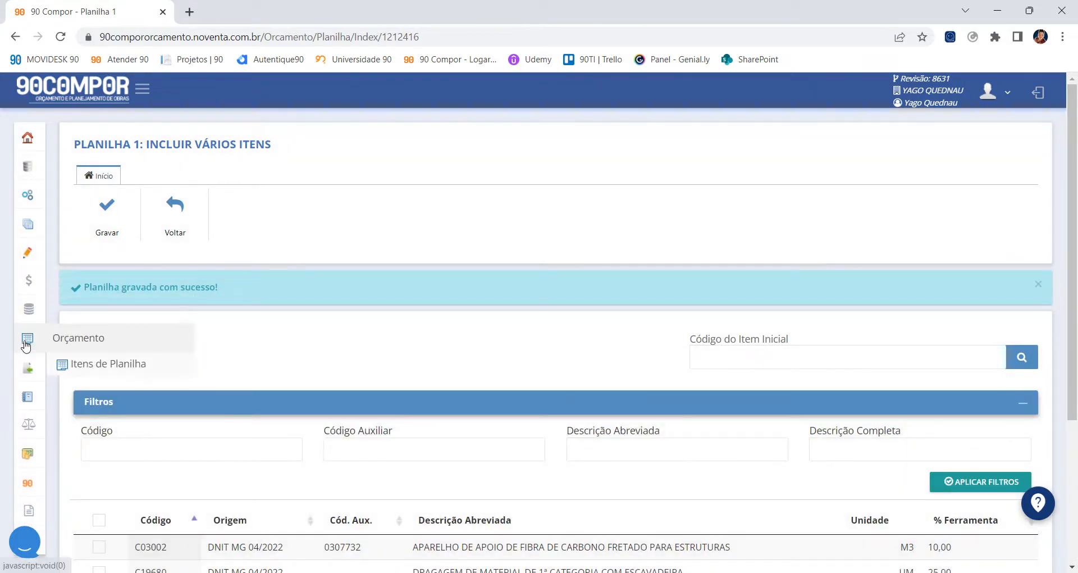
left_click(70, 364)
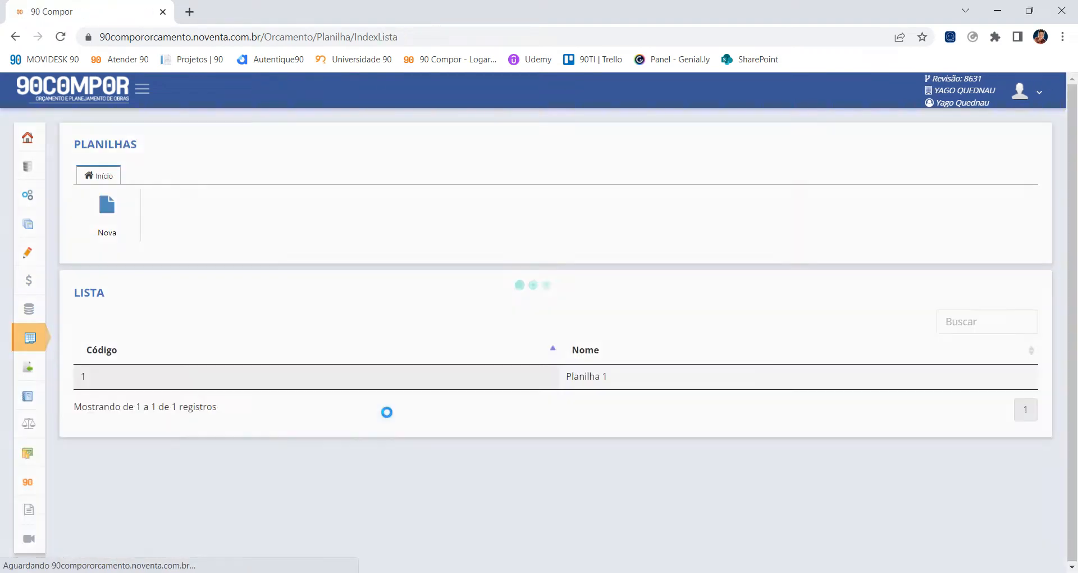
left_click(529, 376)
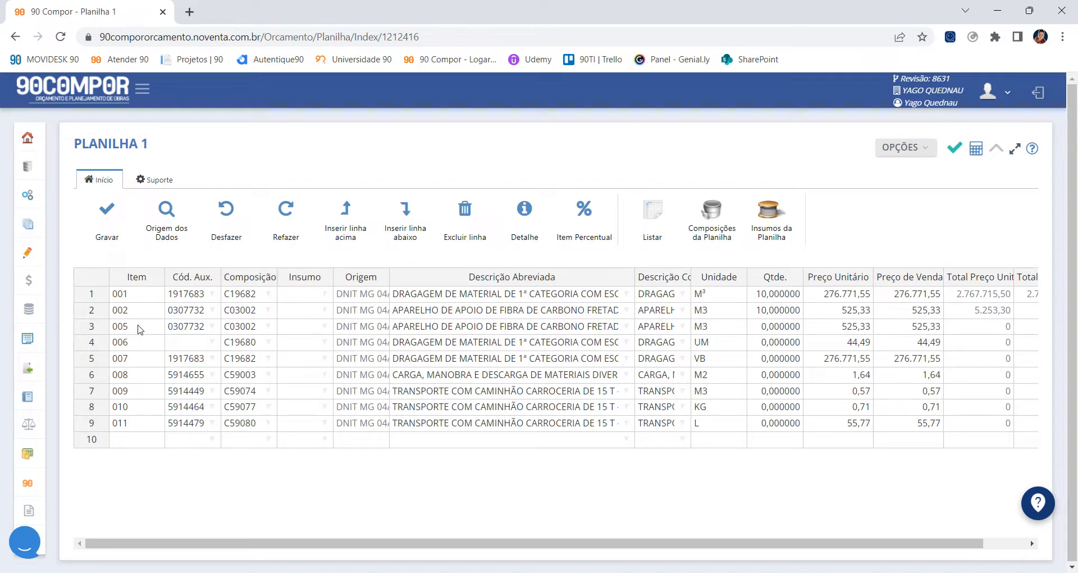
left_click(170, 184)
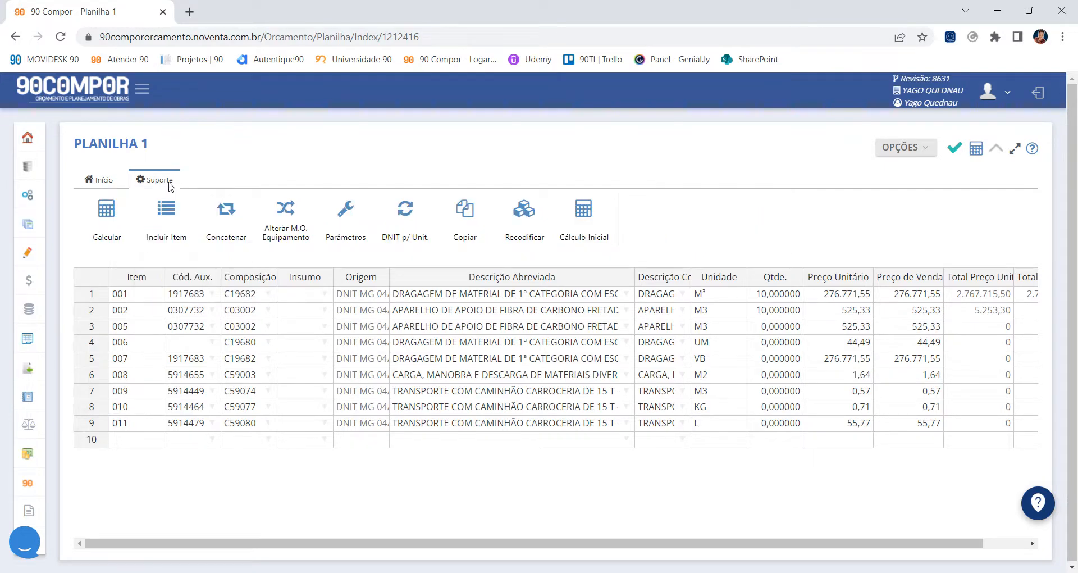
left_click(524, 208)
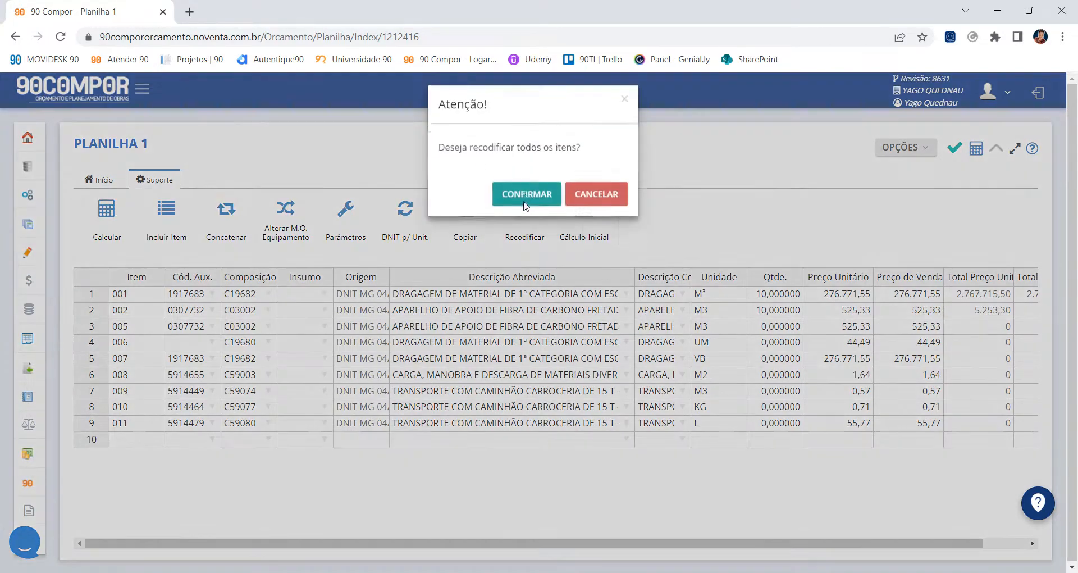
left_click(525, 205)
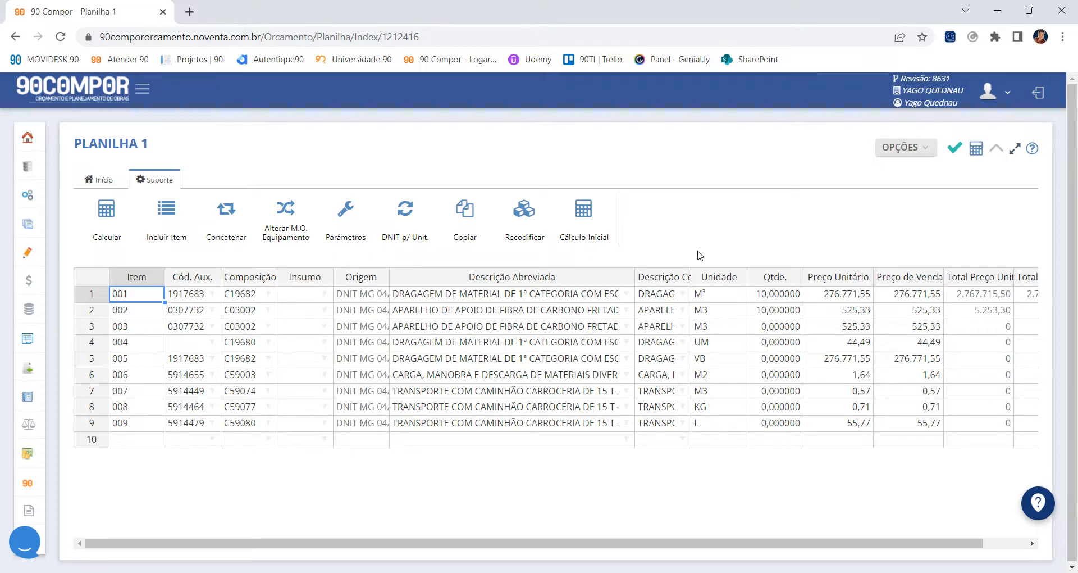
Step: Set the quantities (Qtde.) of items 003 through 009 to 10, 10, 1, 10, 10, 5 and 8
left_click(779, 325)
type("10")
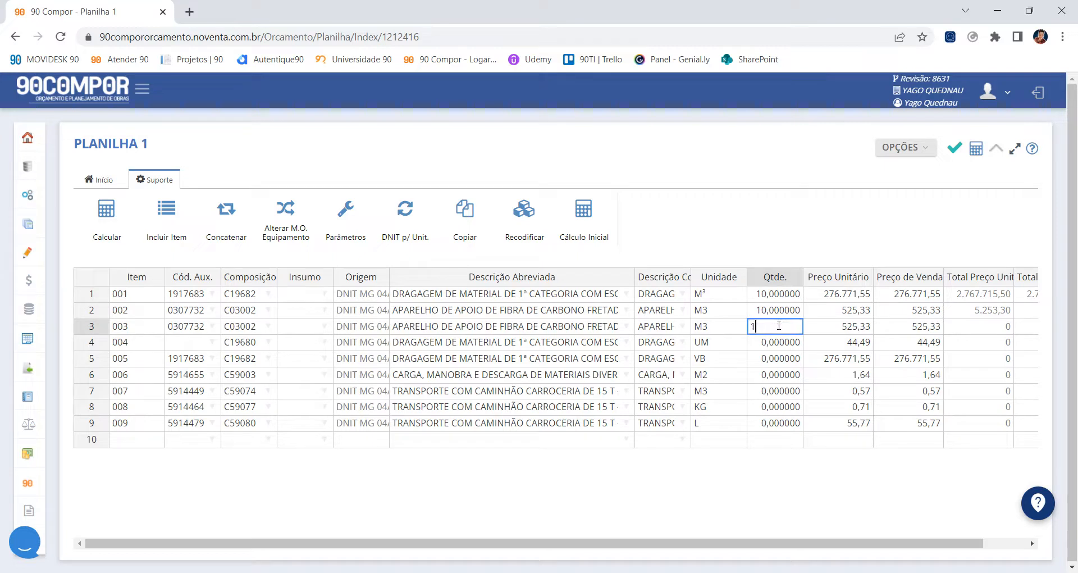
key("Return")
type("10")
key("Return")
type("1")
key("Return")
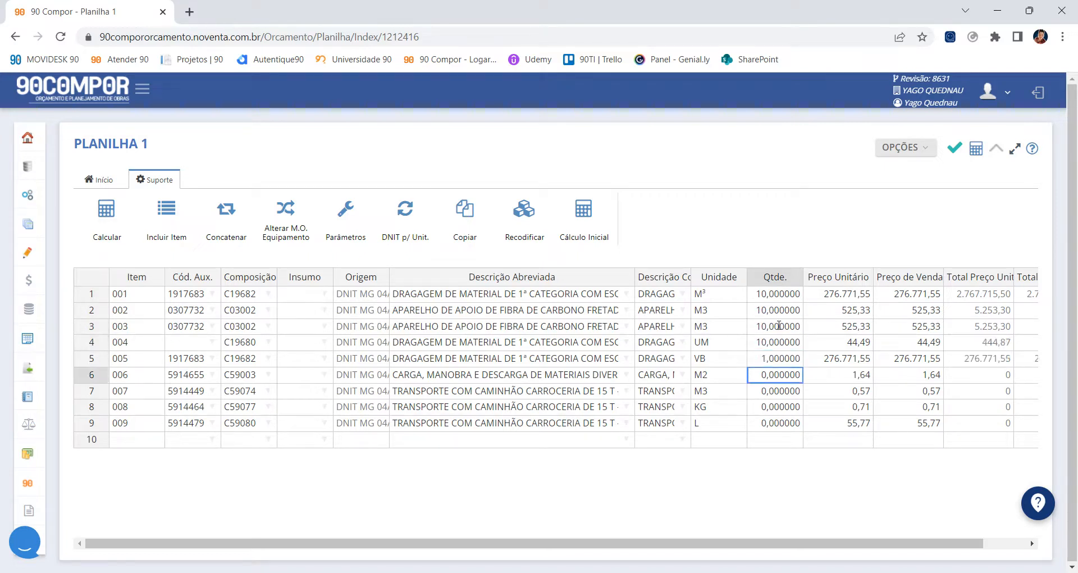
type("10")
key("Return")
type("10")
key("Return")
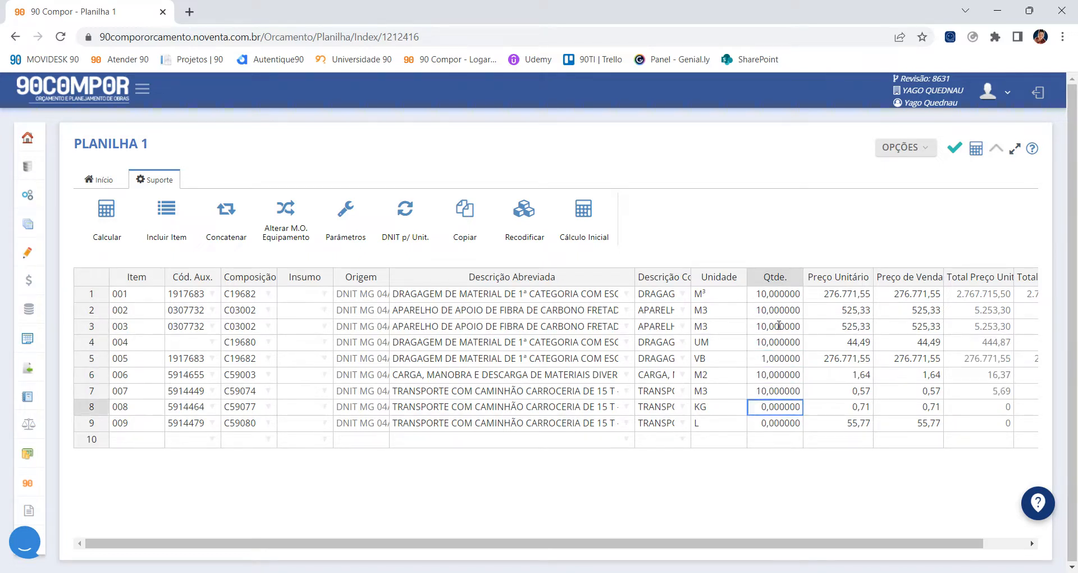
type("5")
key("Return")
type("8")
key("Return")
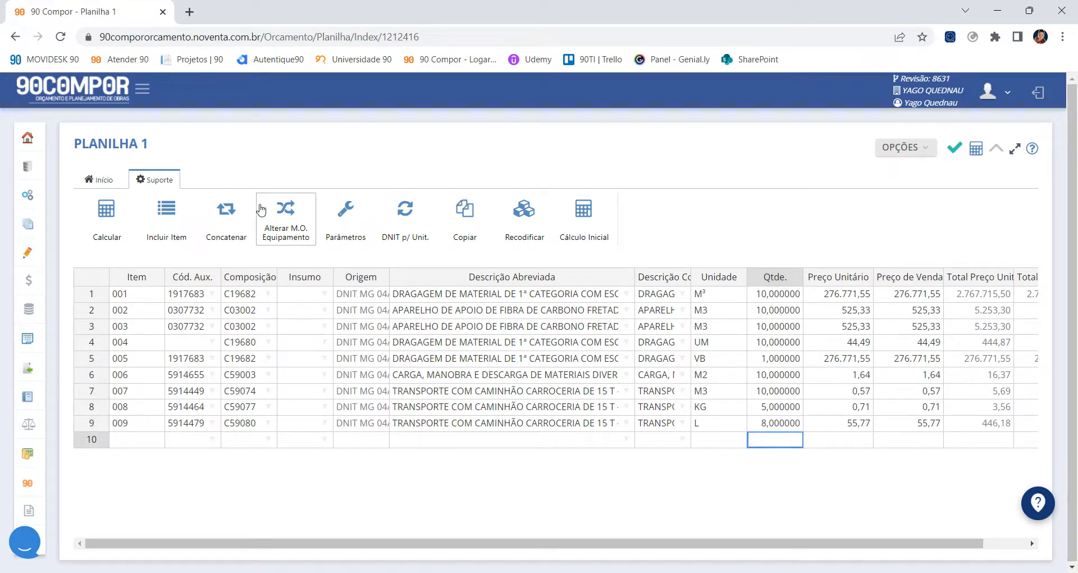
Step: Save Planilha 1 and calculate it
left_click(117, 181)
left_click(108, 210)
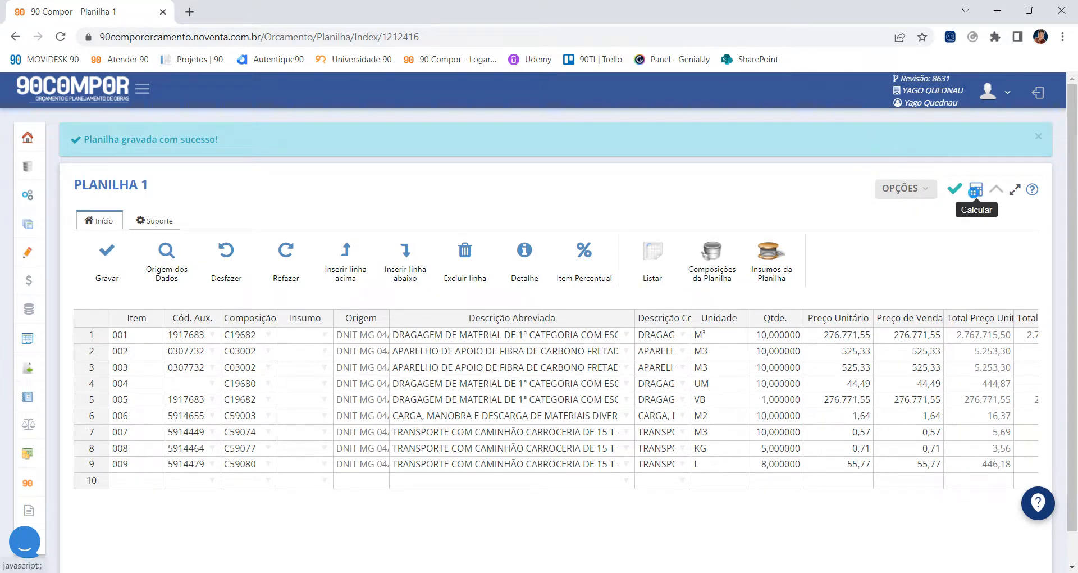
left_click(975, 193)
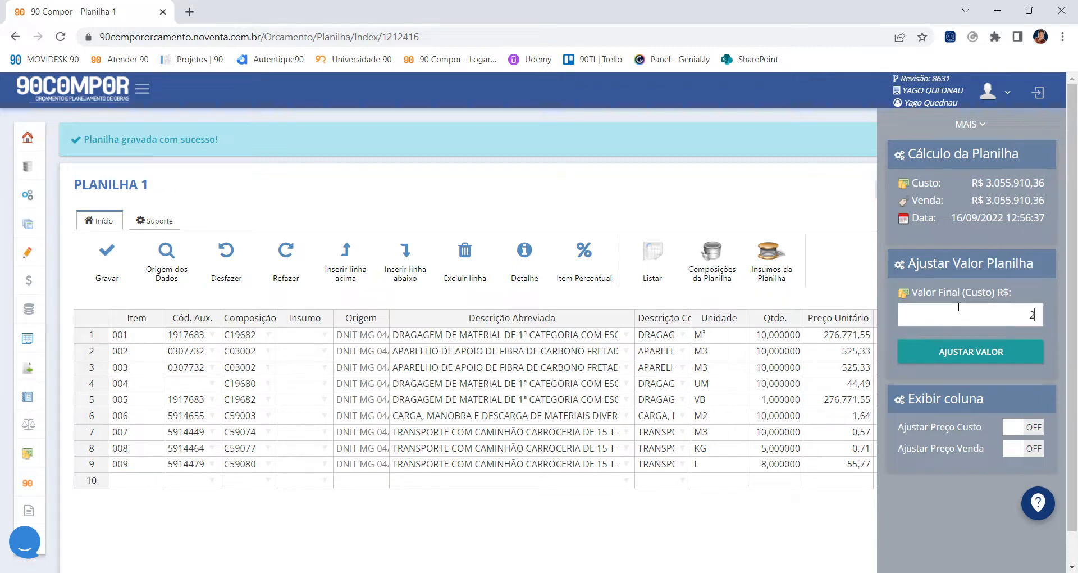
Step: Try to adjust the spreadsheet's final cost (Valor Final) to R$ 2.000.000,00, backing out at the warning and closing the calculation results
type("000.000")
left_click(994, 354)
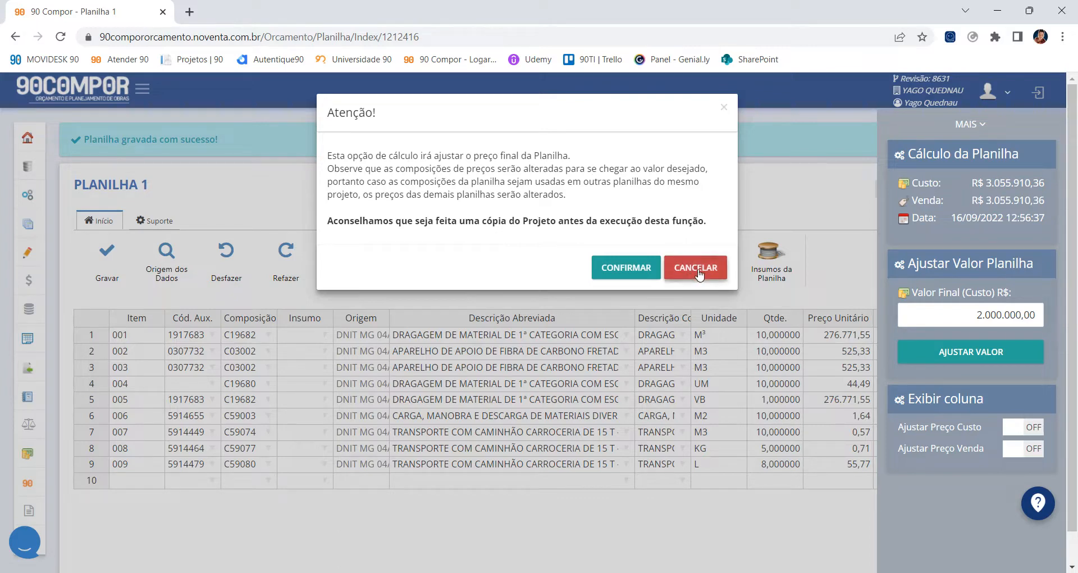
left_click(724, 107)
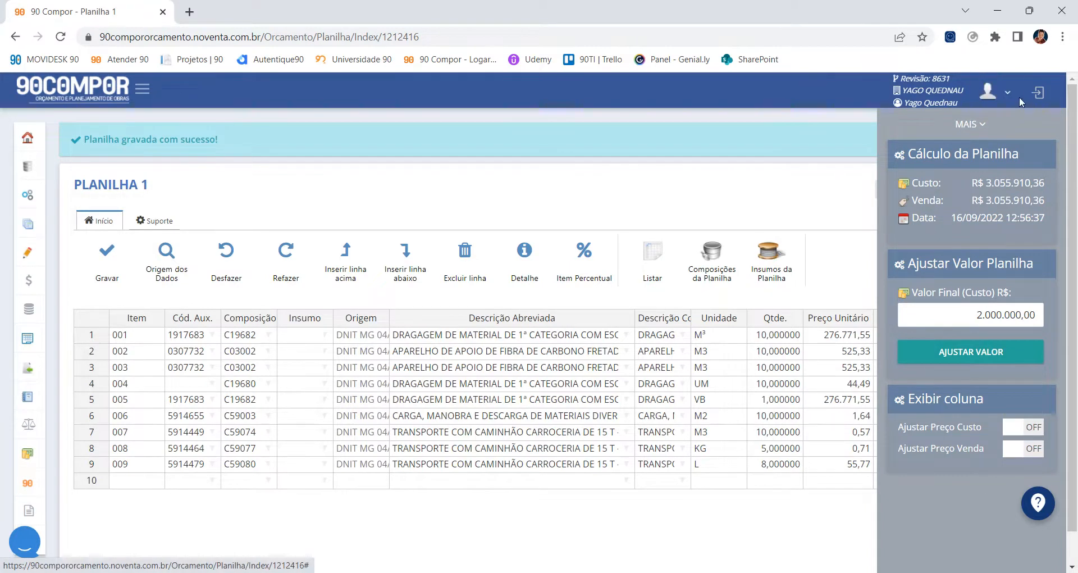
left_click(1038, 94)
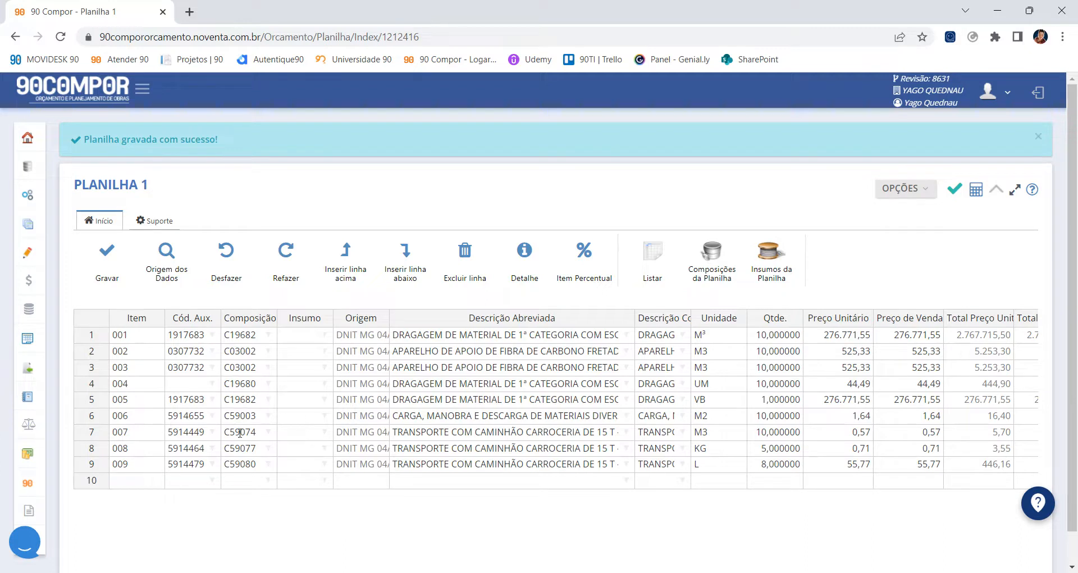
Step: Add item 010 with the short description TESTE below item 009 and save the spreadsheet
left_click(95, 478)
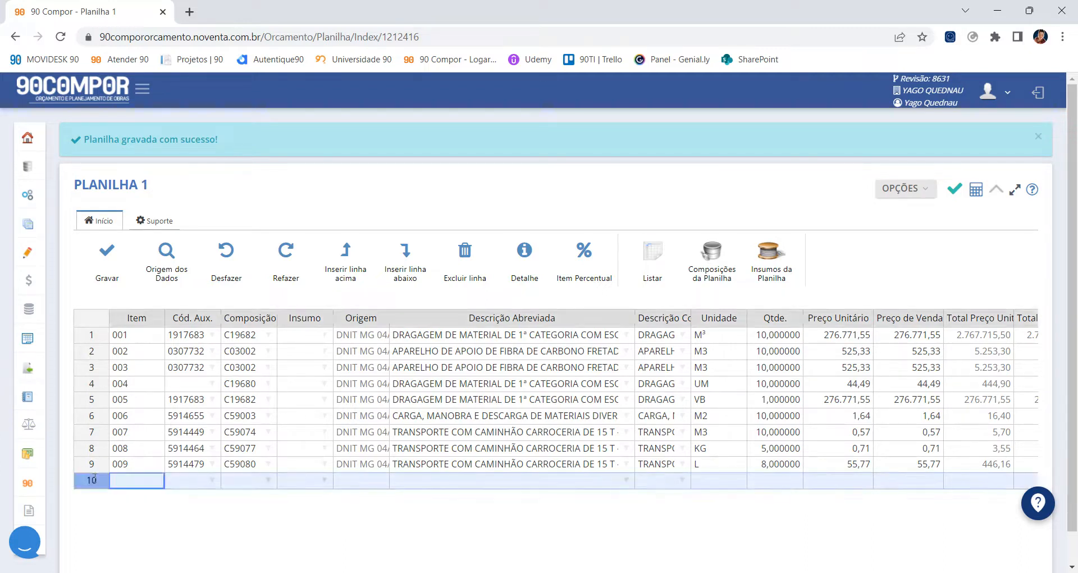
left_click(148, 480)
type("010")
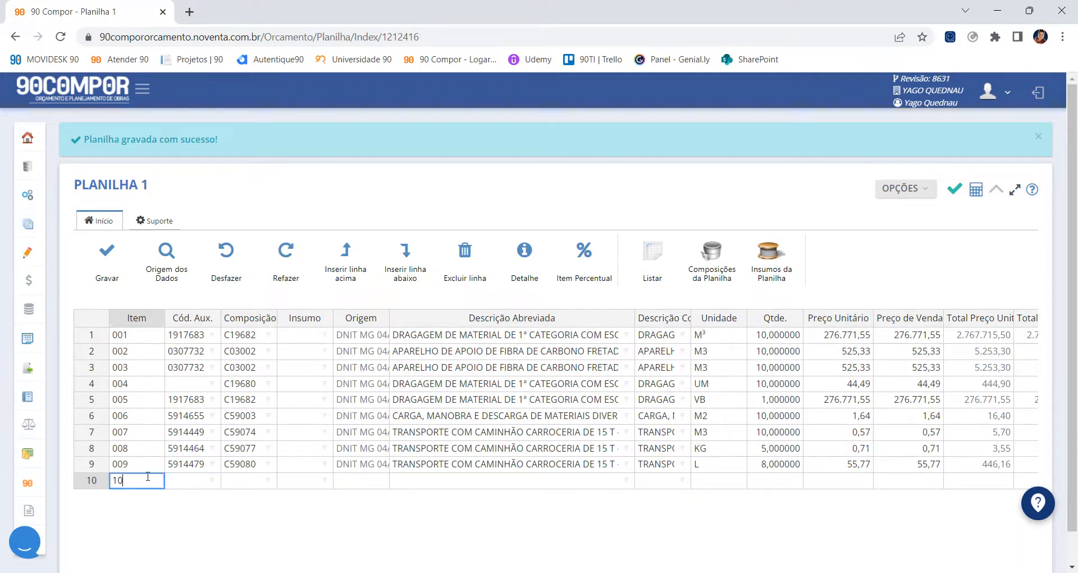
key("Return")
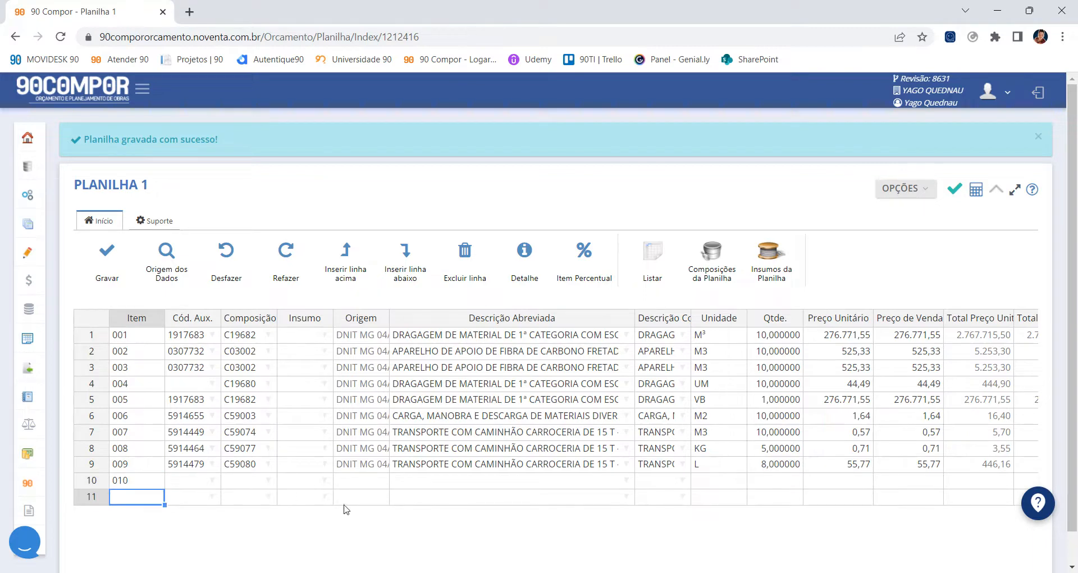
left_click(424, 482)
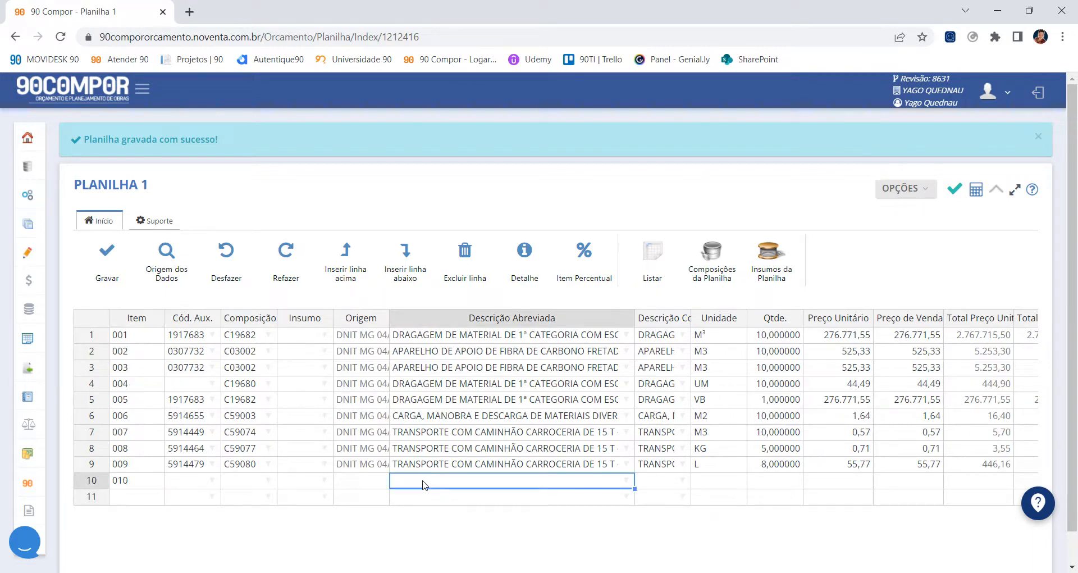
type("TES")
key("BackSpace")
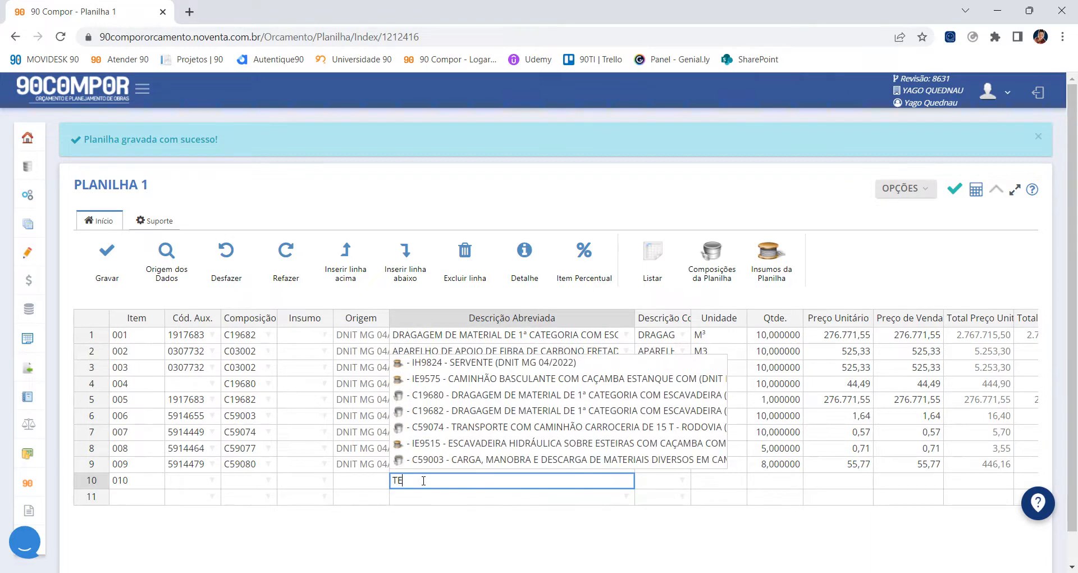
type("STE")
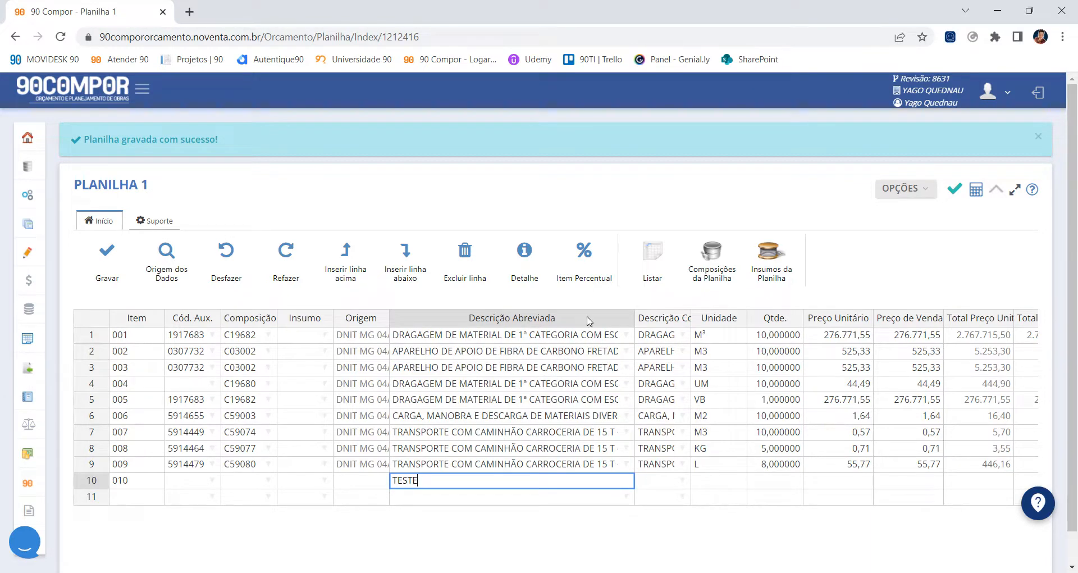
left_click(584, 261)
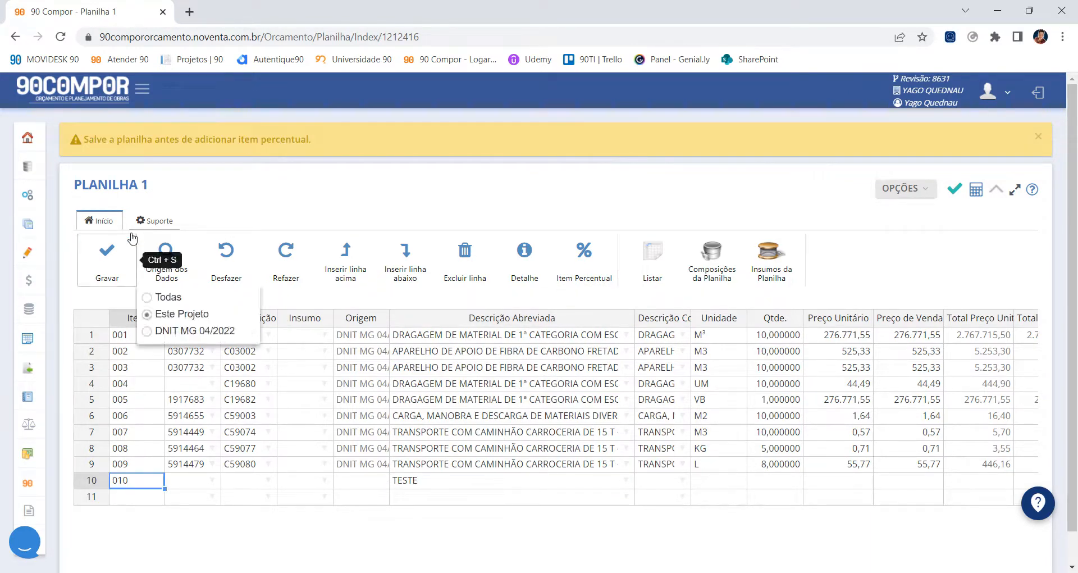
left_click(107, 251)
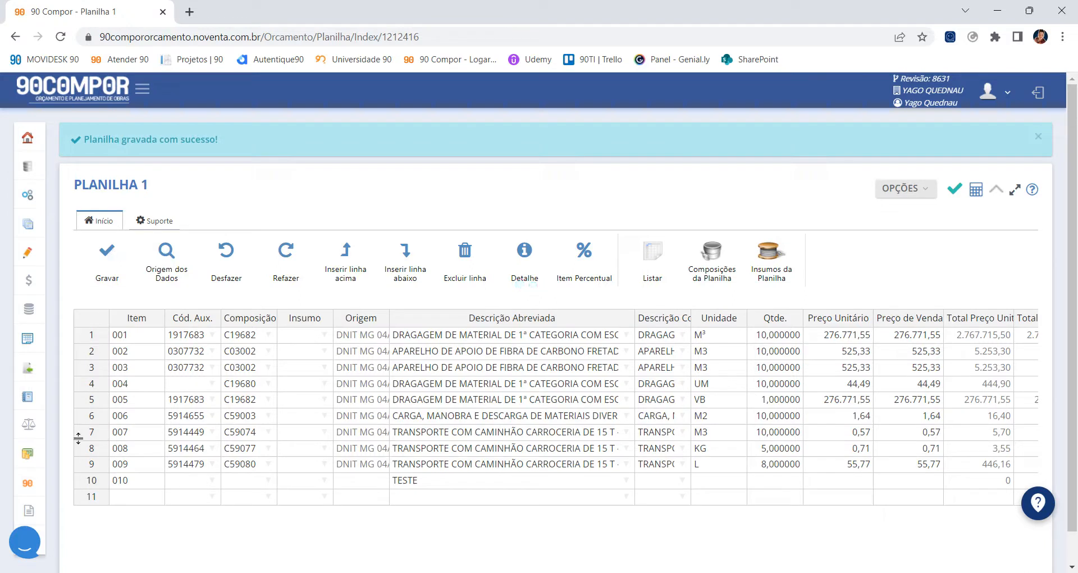
Step: Define item 010 as an Item Percentual of type Percentual do total da Planilha, save it and return to Planilha 1
left_click(89, 481)
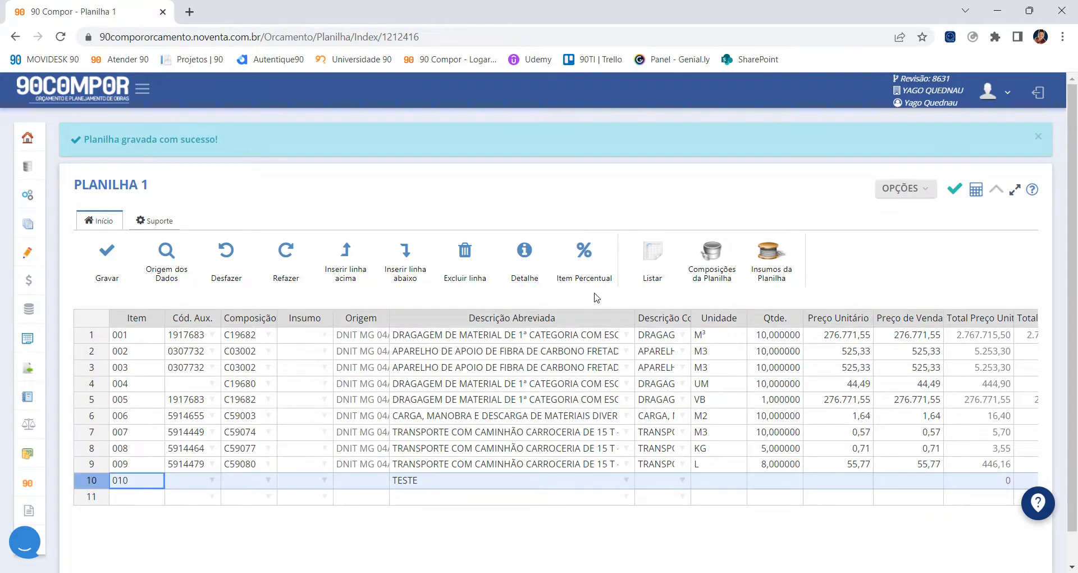
left_click(584, 251)
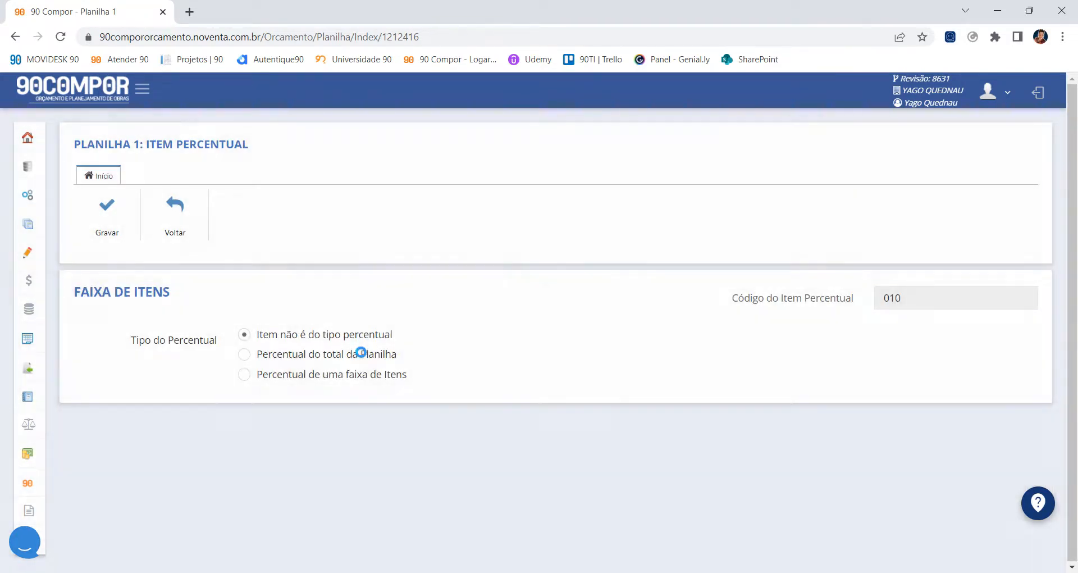
left_click(362, 357)
left_click(110, 220)
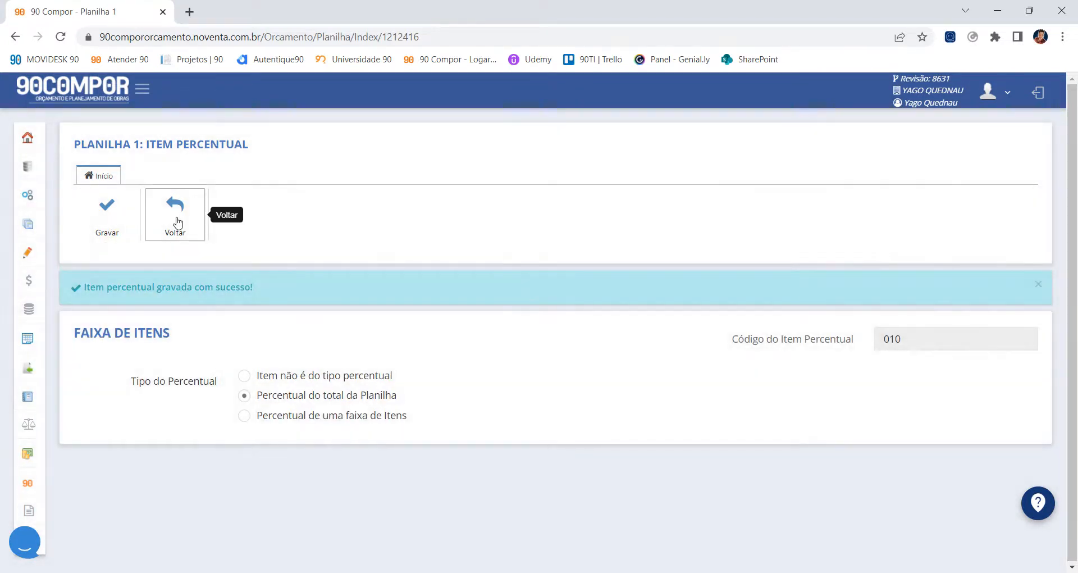
left_click(175, 211)
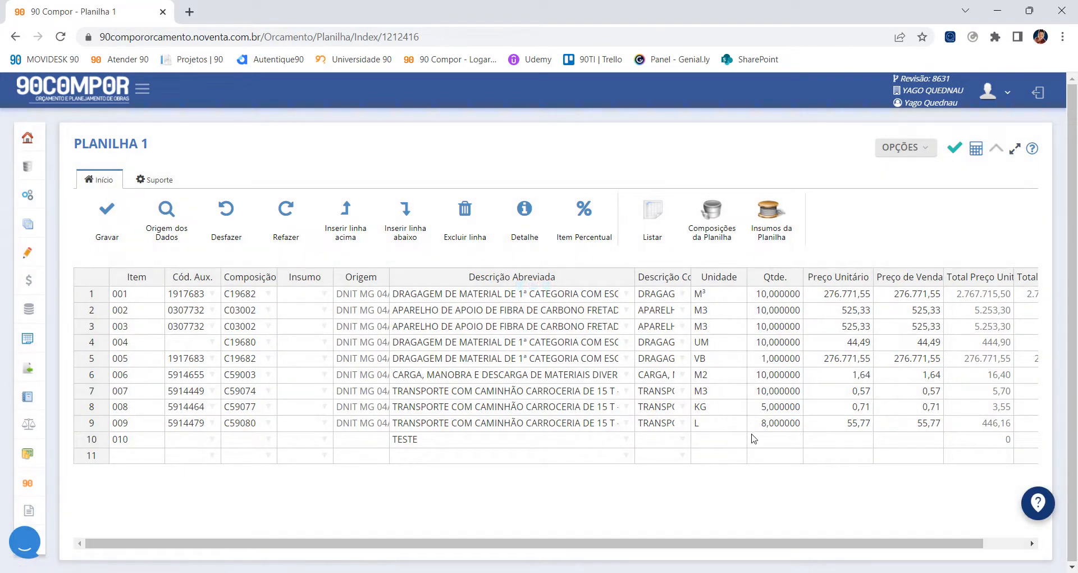
Step: Set item 010's unit (Unidade) to % and its quantity (Qtde.) to 10
left_click(737, 441)
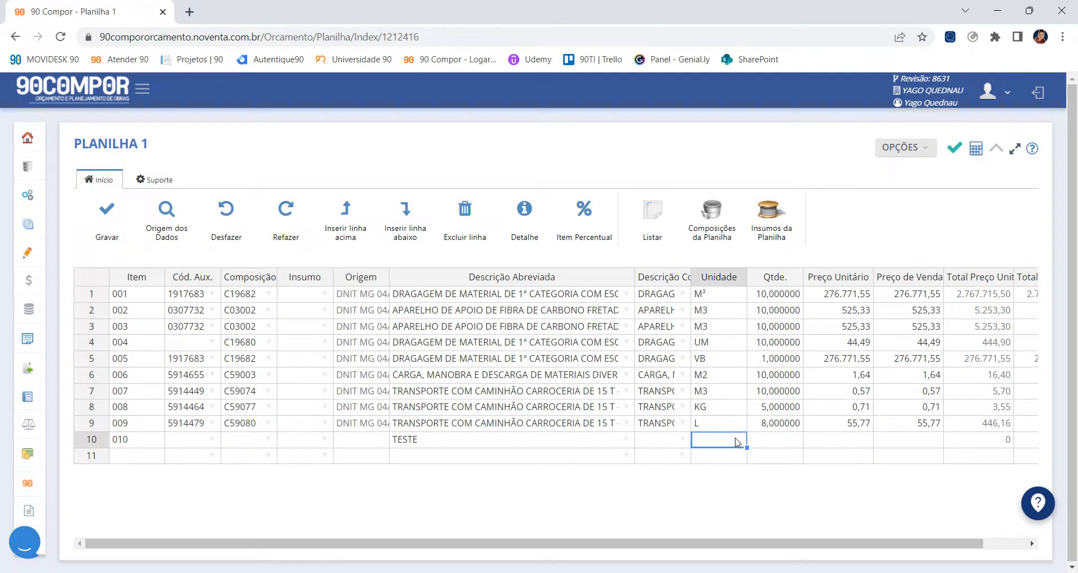
type("%")
key("Tab")
type("1")
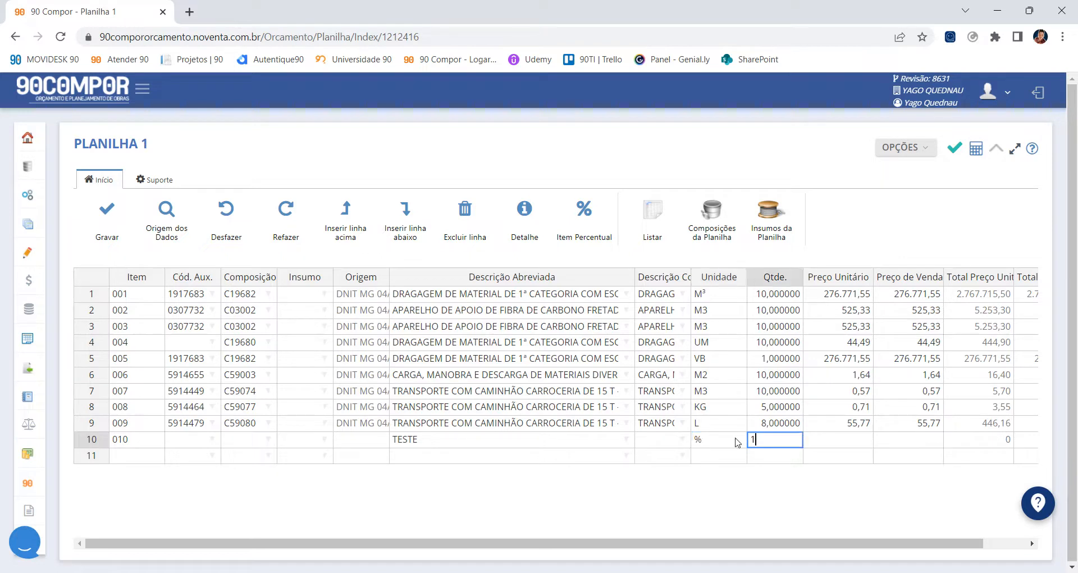
key("Return")
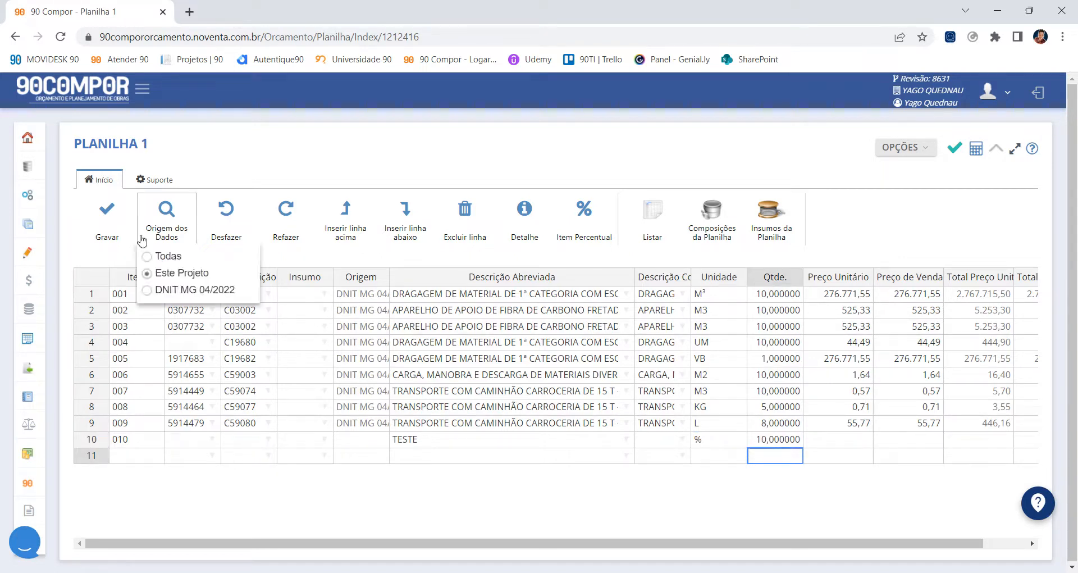
Step: Save Planilha 1, recalculate it with the percentage item included and close the calculation results
left_click(107, 213)
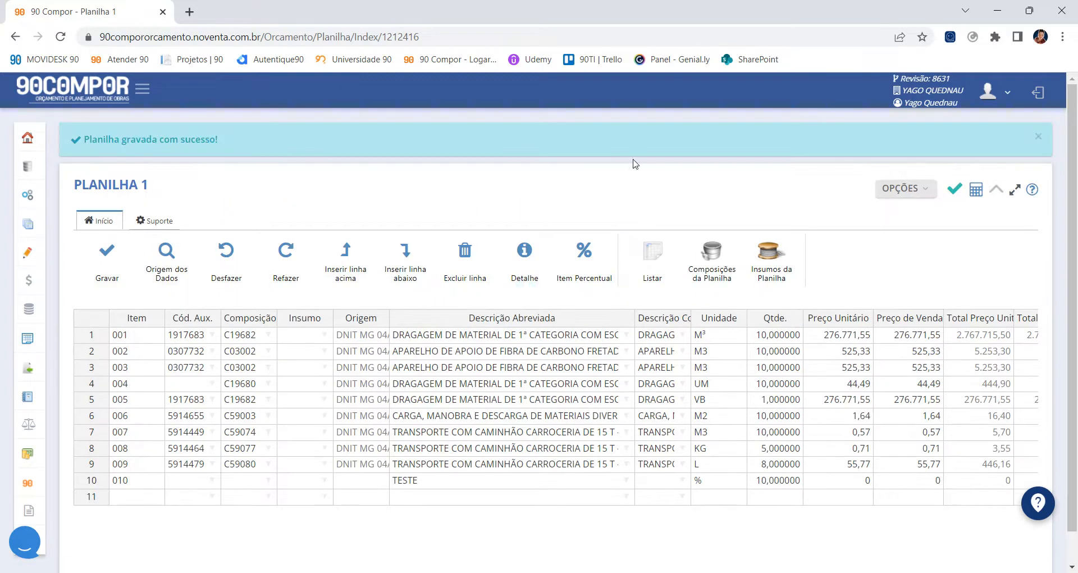
left_click(977, 189)
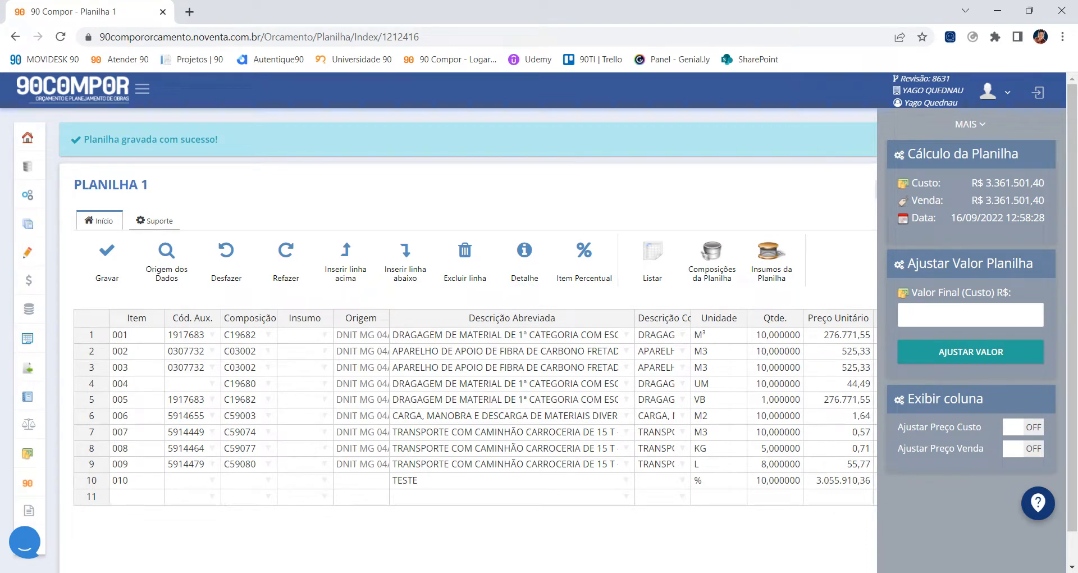
left_click(1038, 92)
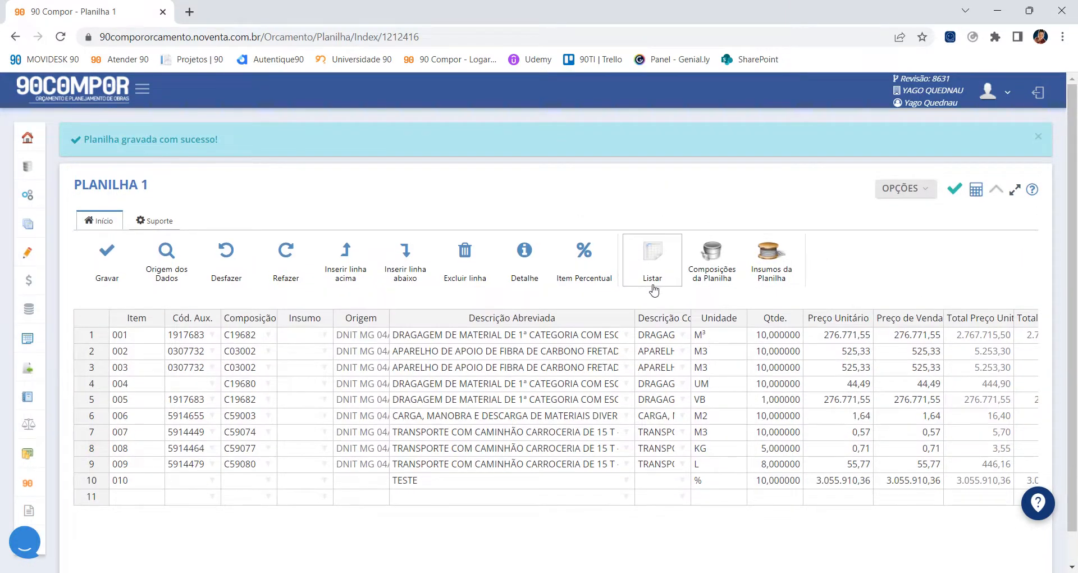
Step: Look over the spreadsheet's data origin options and Suporte tools
left_click(170, 273)
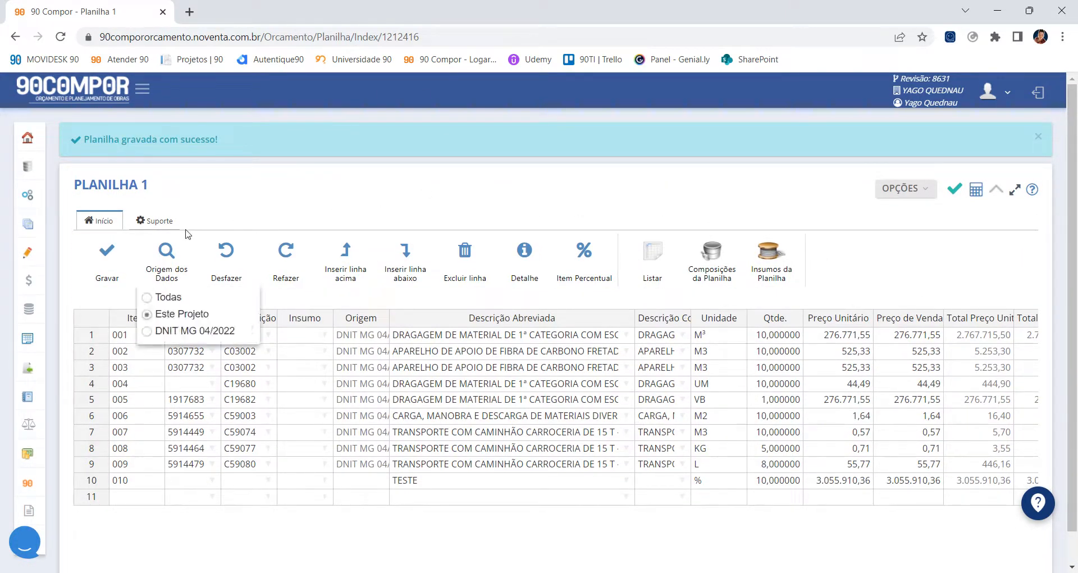
left_click(164, 221)
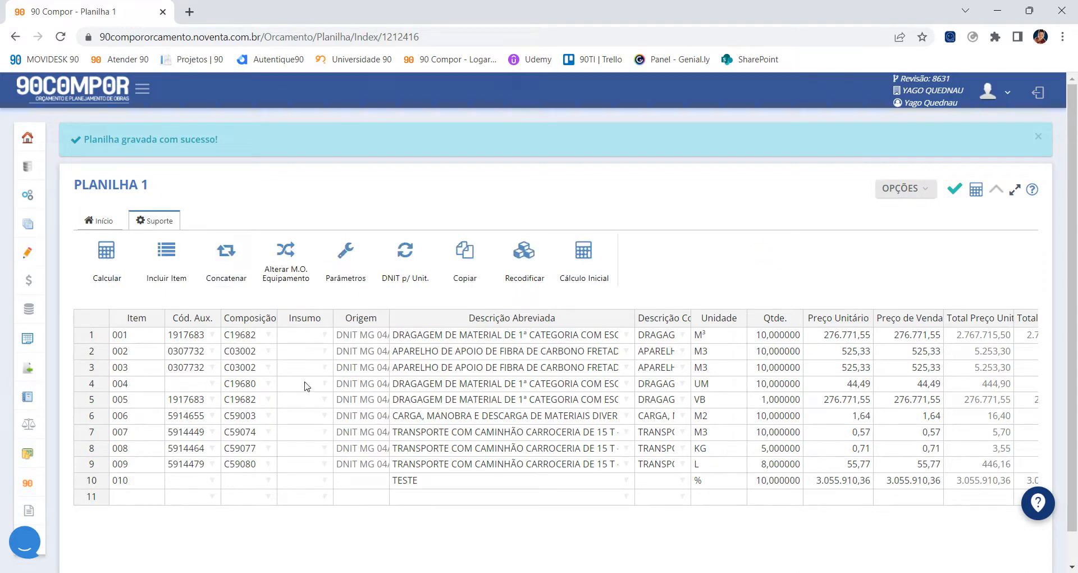
Step: Start a new obra in the Planejamento e Acompanhamento module and assign Planilha 1 to it
left_click(103, 93)
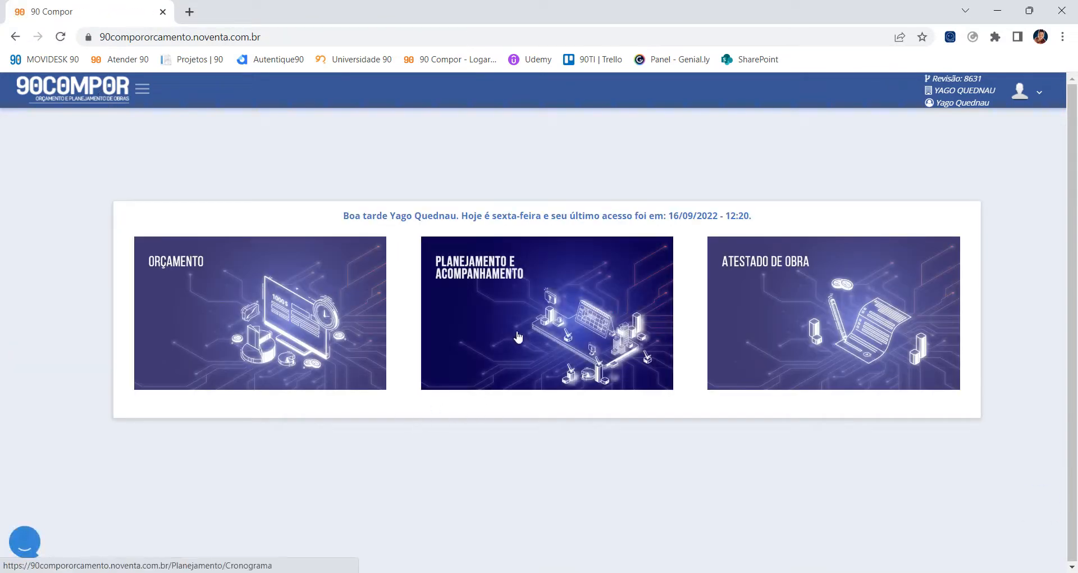
left_click(518, 337)
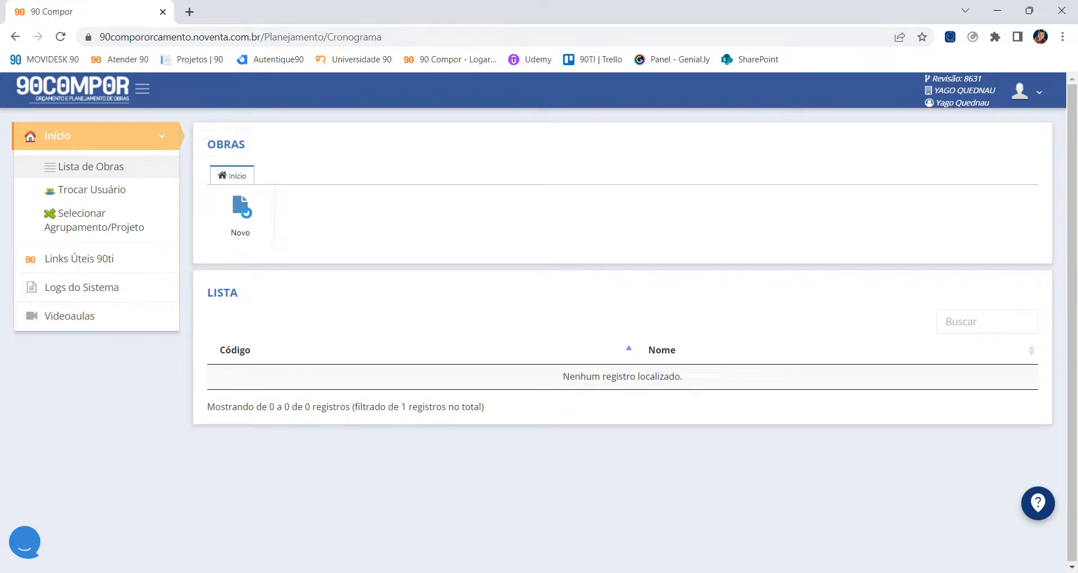
left_click(697, 320)
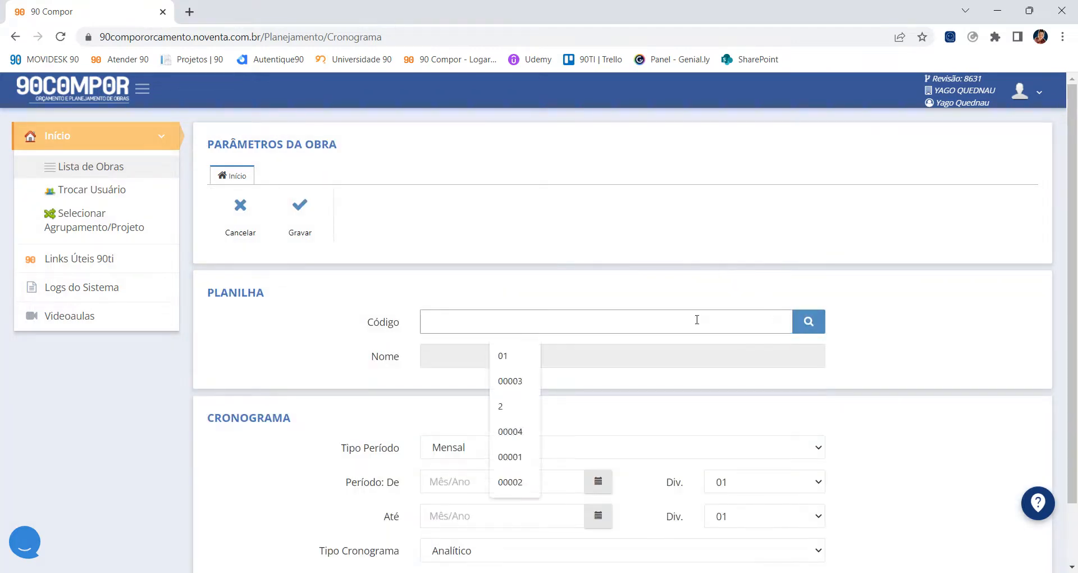
left_click(808, 321)
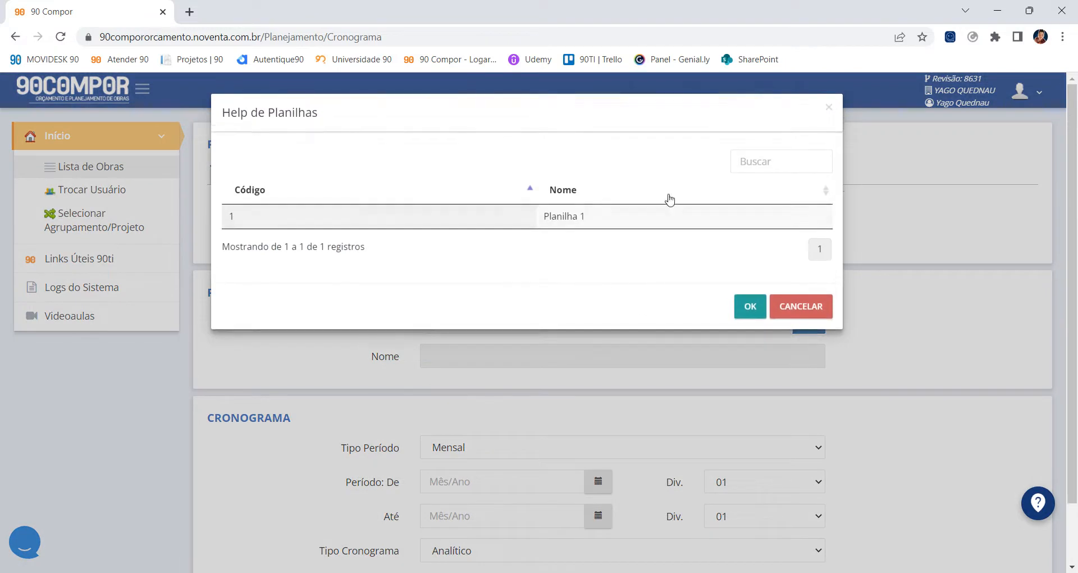
left_click(474, 222)
left_click(750, 306)
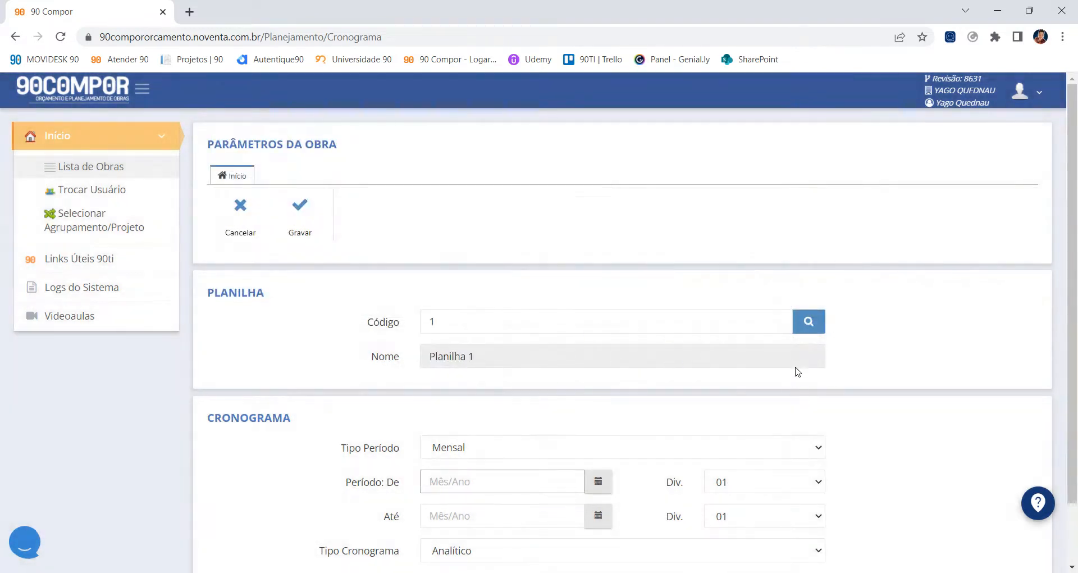
Step: Set the obra's monthly (Mensal) schedule period from 10/2022 to 10/2025 and save the obra parameters
scroll(808, 362, "down", 1)
left_click(516, 384)
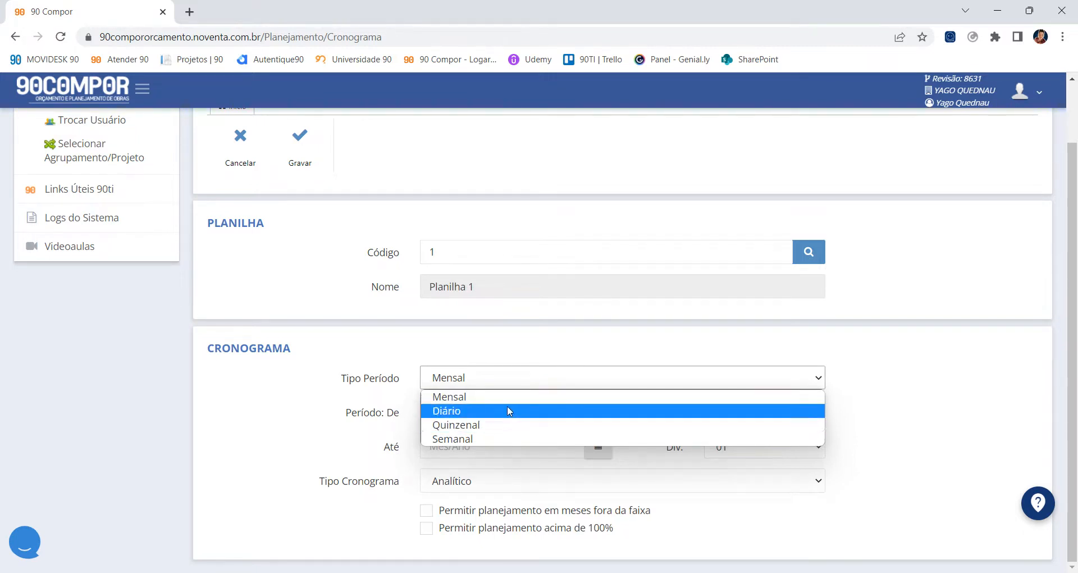
key("Escape")
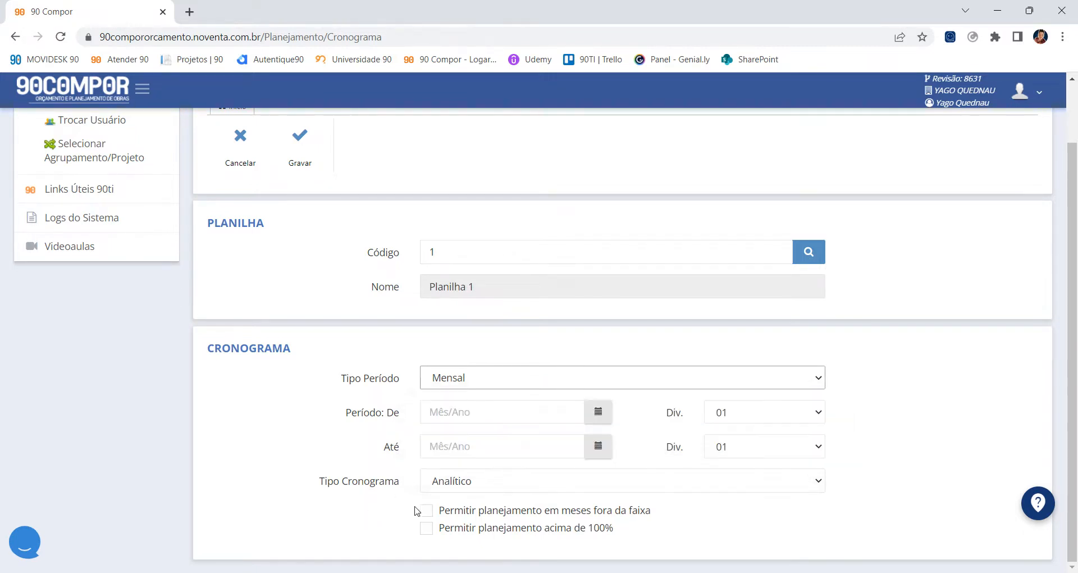
left_click(514, 412)
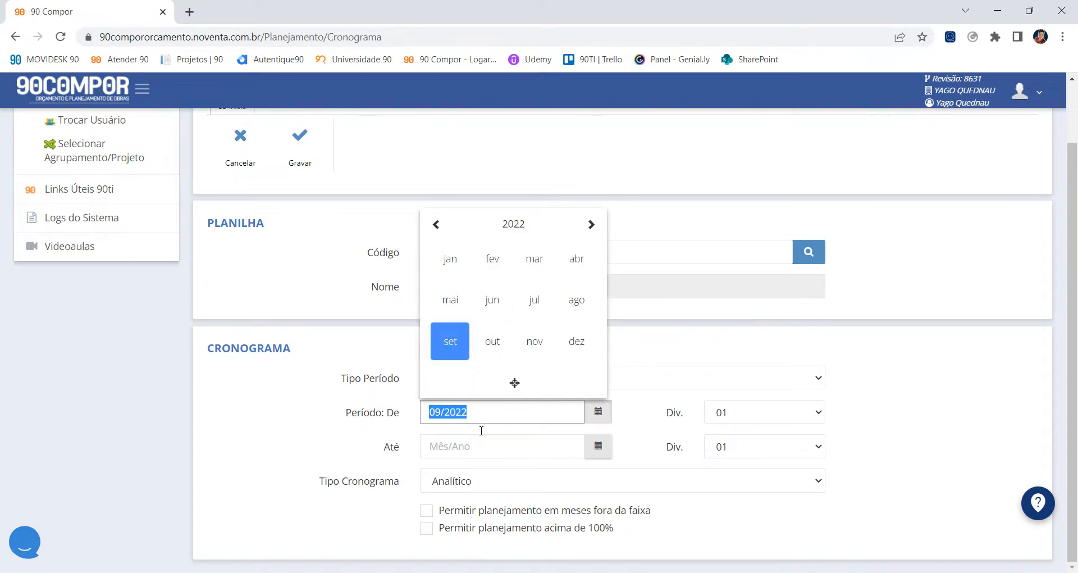
left_click(492, 341)
left_click(582, 437)
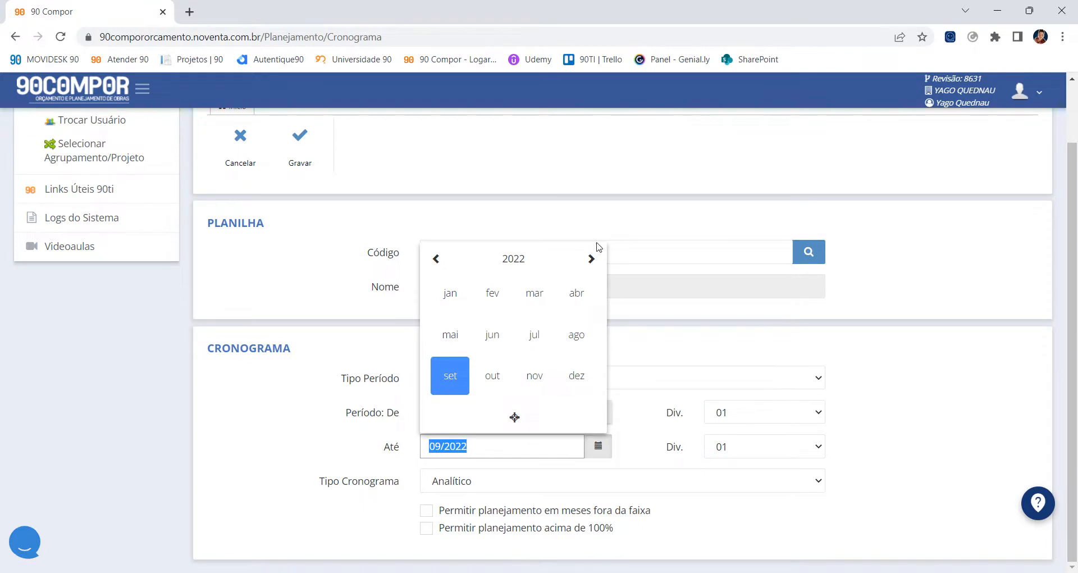
left_click(591, 258)
left_click(591, 258)
left_click(493, 376)
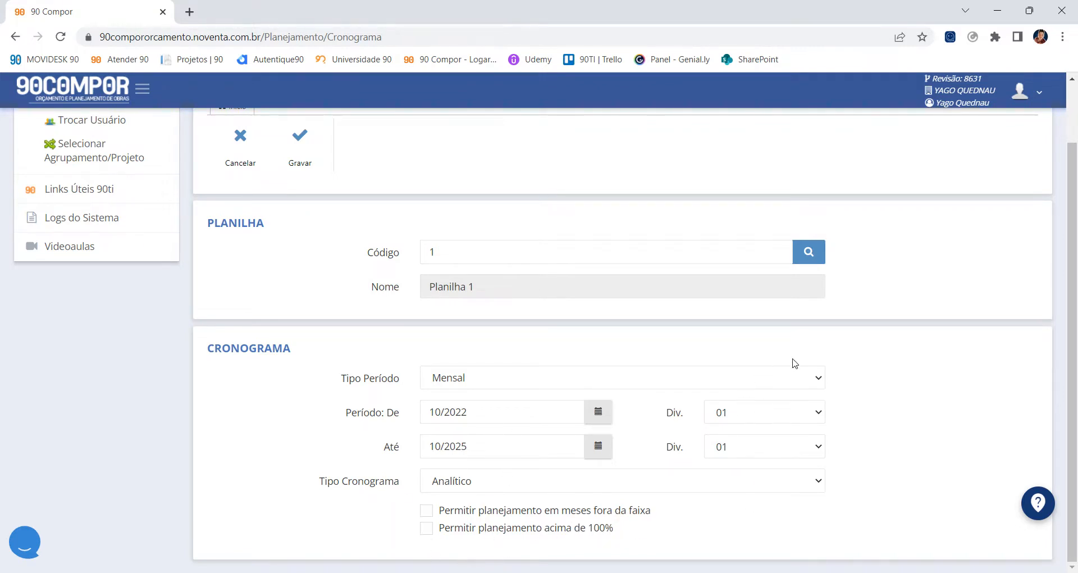
scroll(620, 470, "up", 1)
left_click(298, 205)
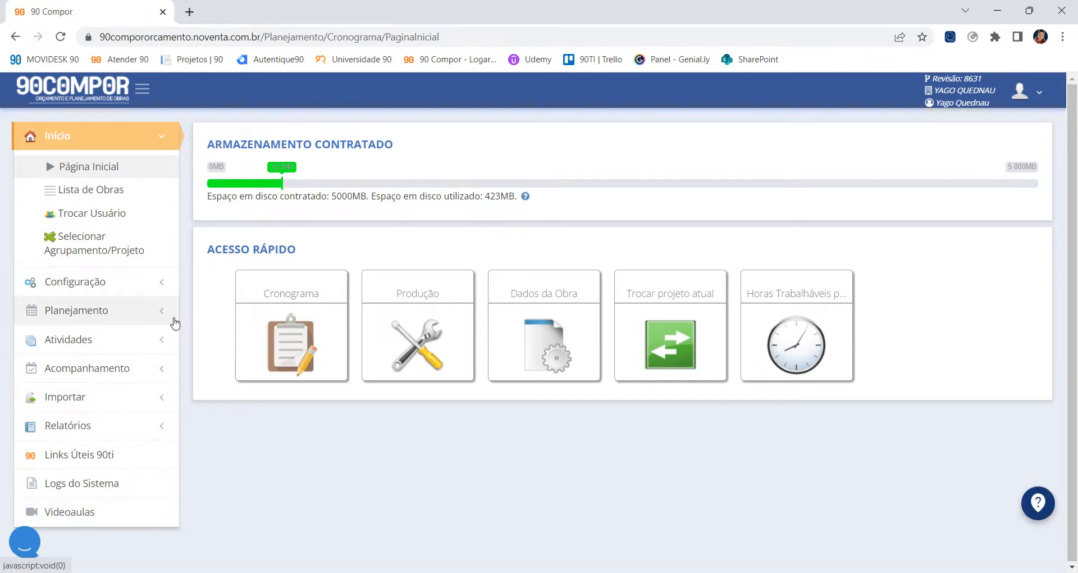
Step: Open the Cronograma Total de Despesas in the planning module and check the Valor Total da Obra
left_click(141, 312)
scroll(123, 337, "down", 1)
scroll(101, 365, "down", 2)
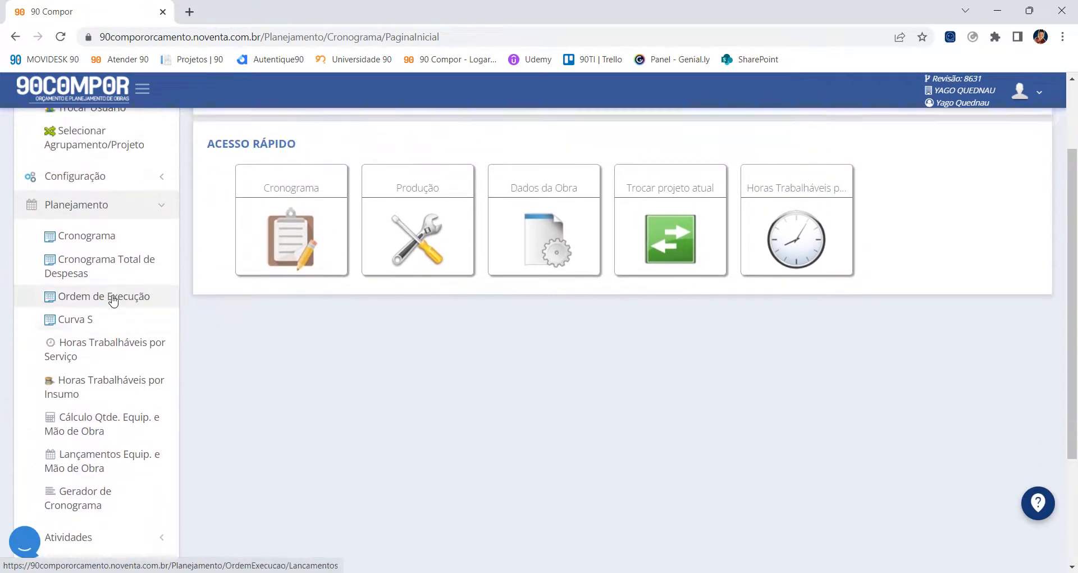
scroll(92, 316, "up", 2)
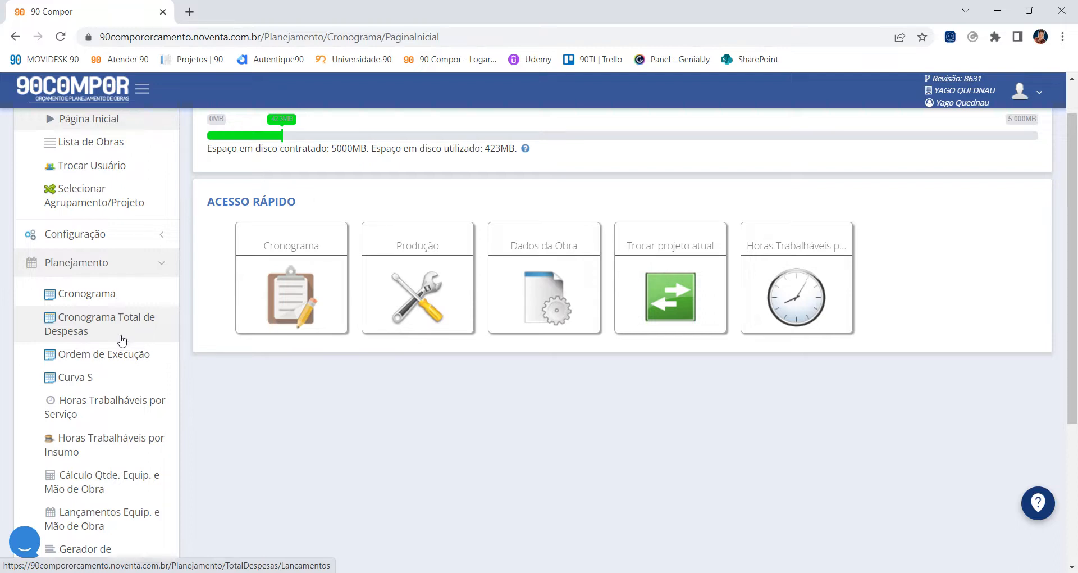
left_click(79, 326)
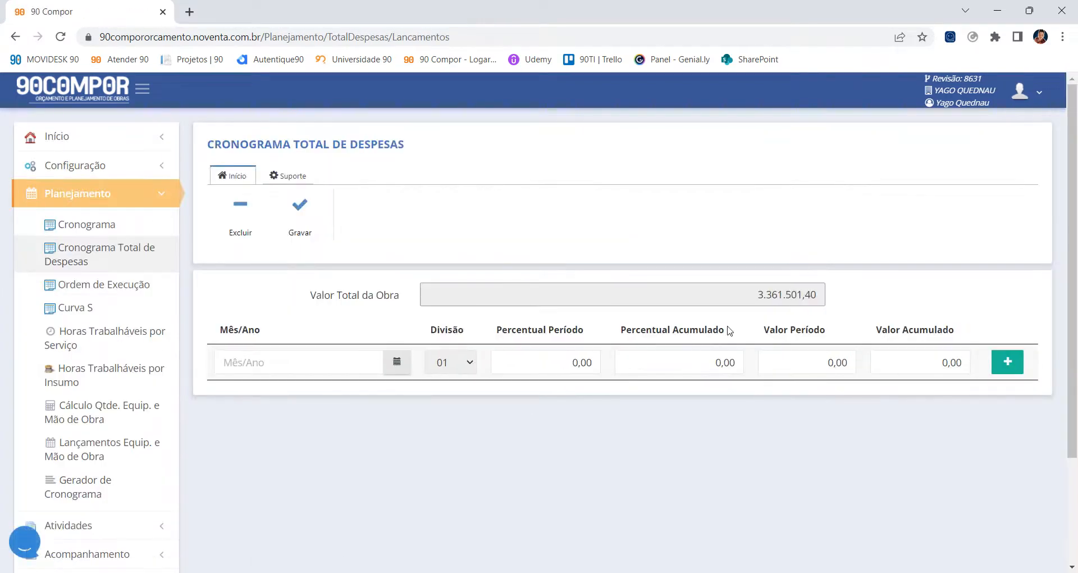
left_click_drag(750, 293, 818, 321)
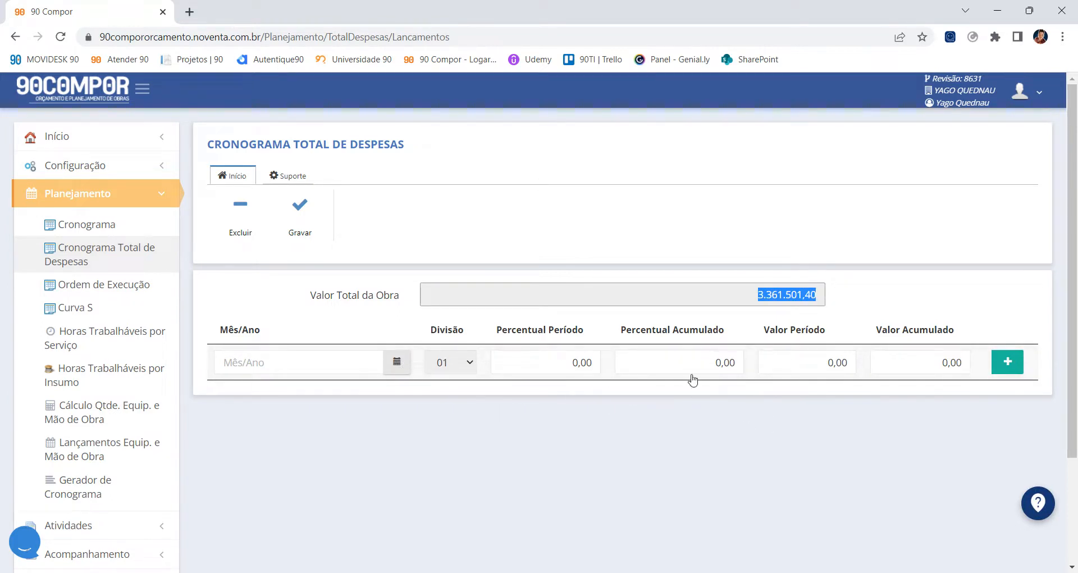
Step: Generate the total expense schedule with Curva S, starting in 10/2022, division 01, and running through 05/2024
left_click(287, 176)
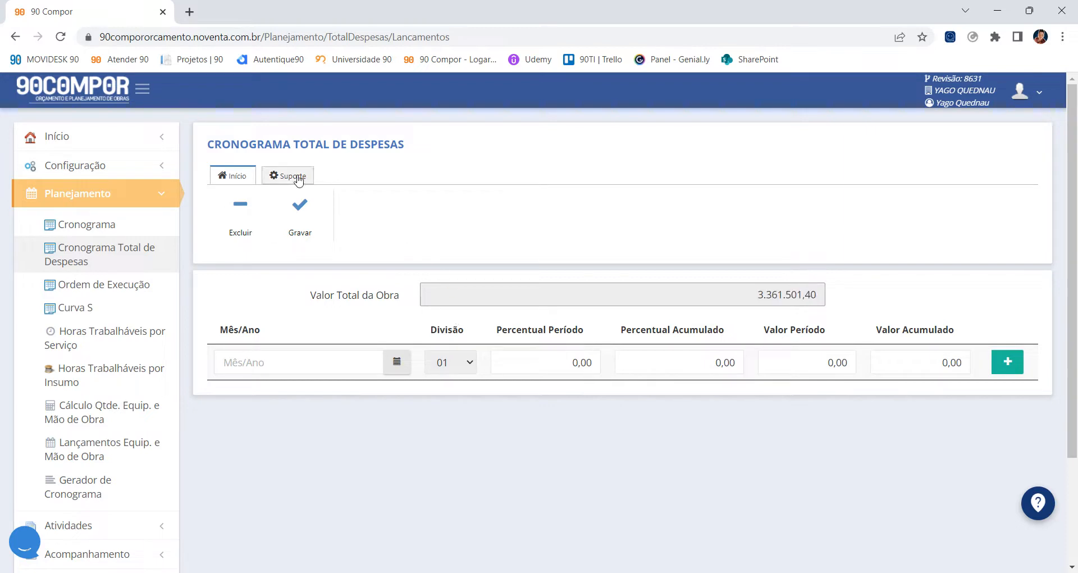
left_click(252, 219)
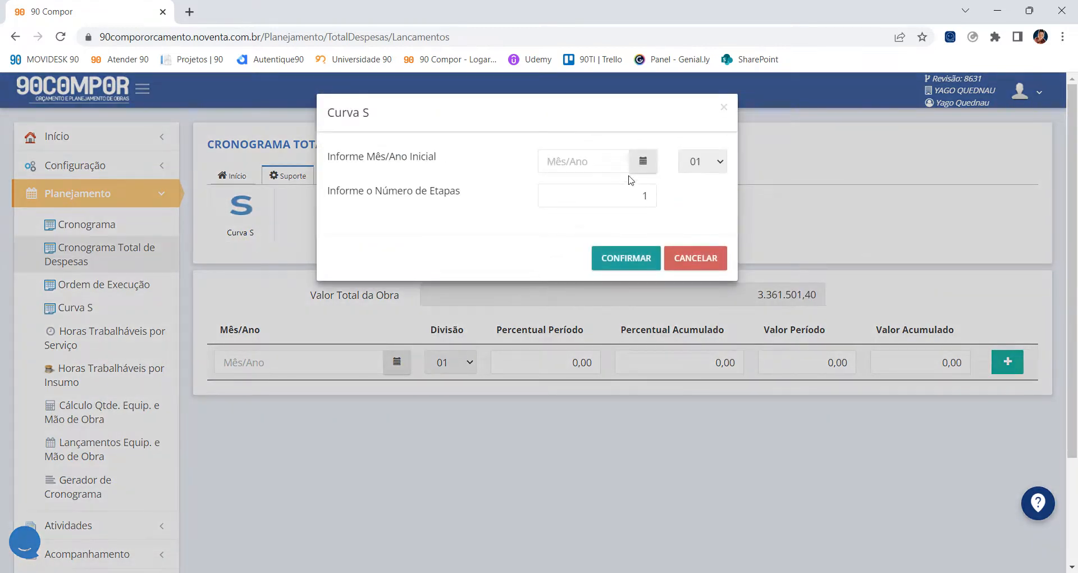
left_click(642, 163)
left_click(611, 307)
double_click(651, 199)
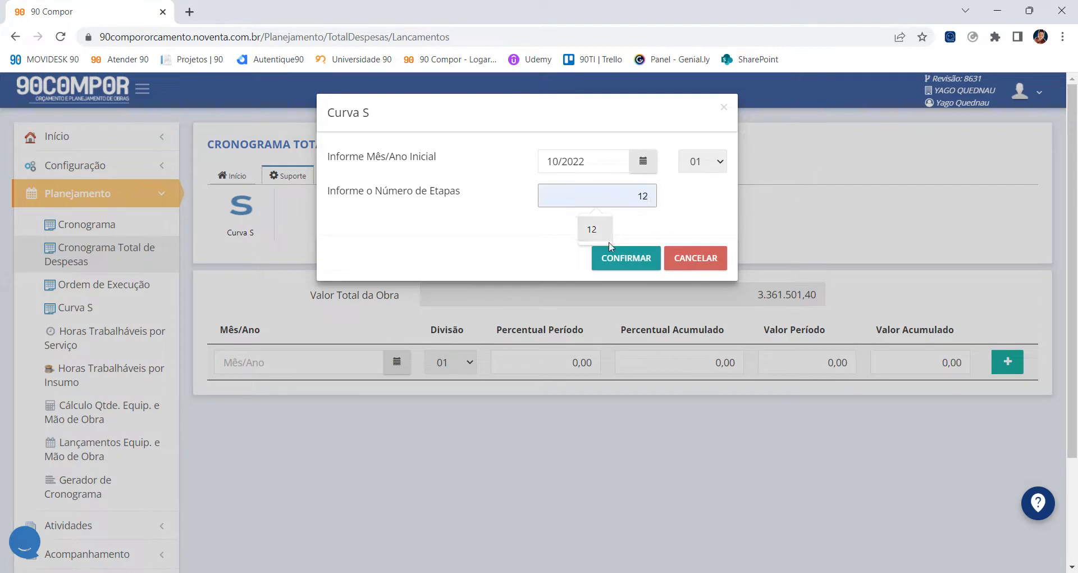
left_click(625, 258)
Step: Review the period and accumulated percentages and values of each month in the generated expense schedule
scroll(734, 335, "down", 1)
scroll(734, 336, "down", 5)
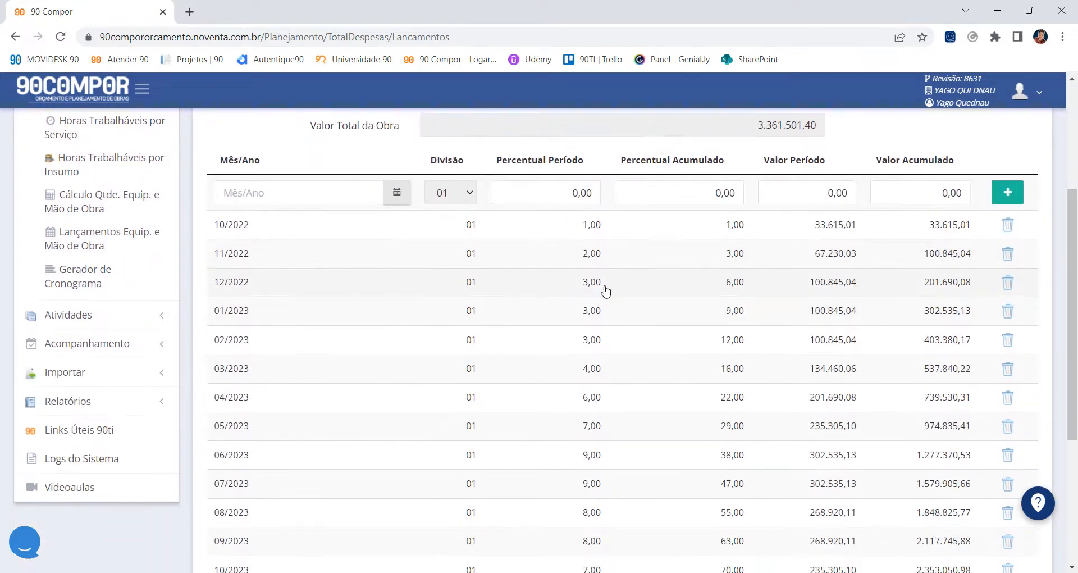
scroll(657, 236, "down", 1)
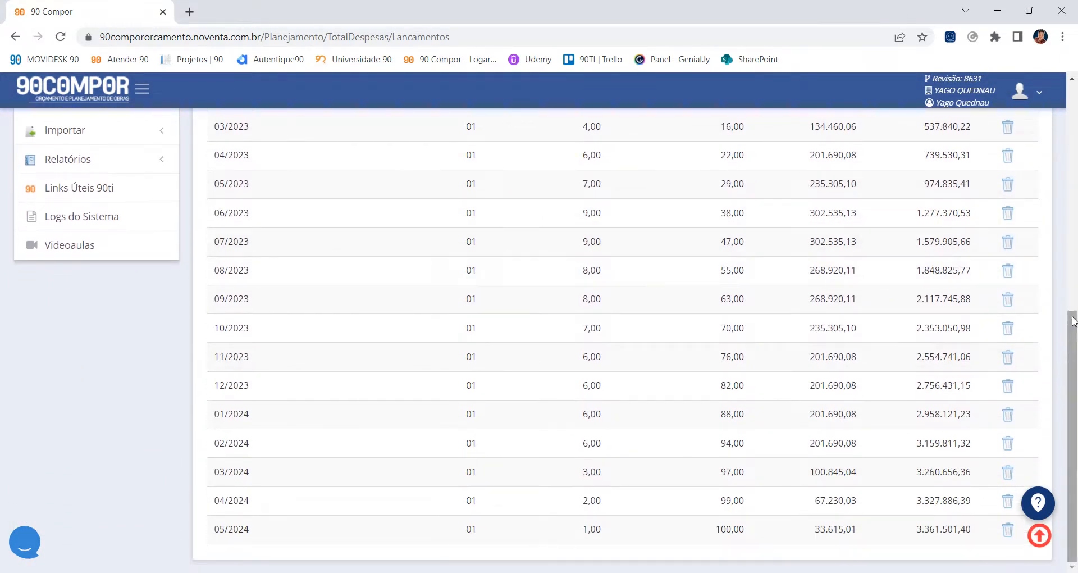
scroll(660, 404, "up", 7)
scroll(690, 292, "up", 2)
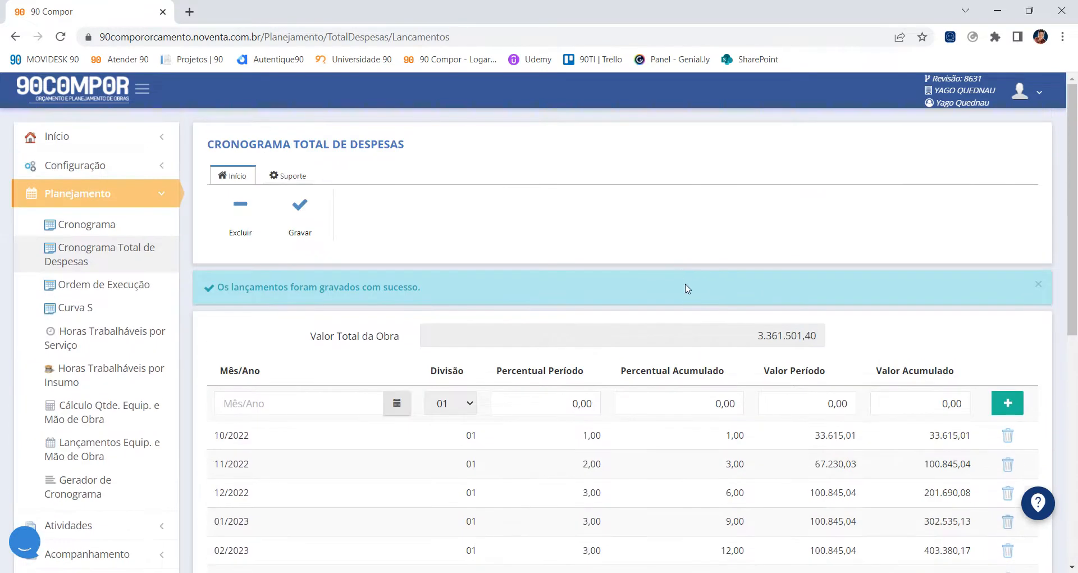
scroll(691, 327, "down", 4)
scroll(609, 477, "down", 3)
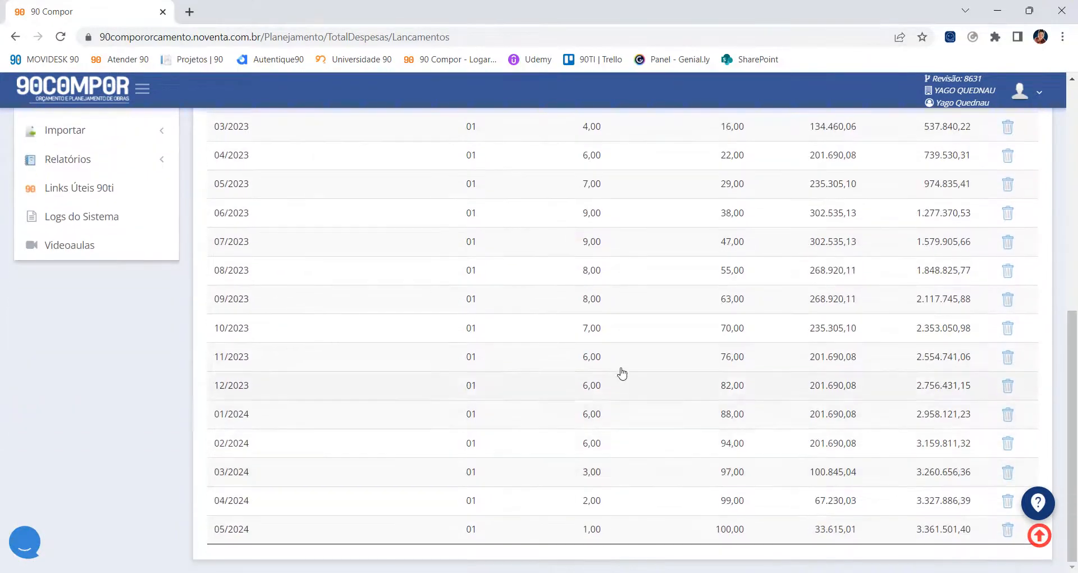
right_click(639, 225)
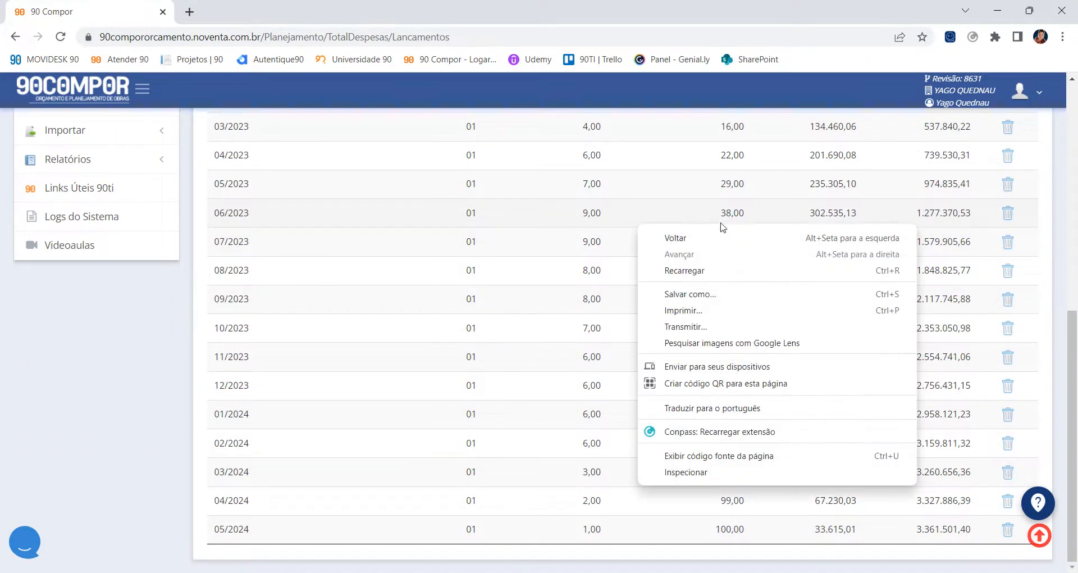
left_click(809, 209)
scroll(404, 276, "up", 6)
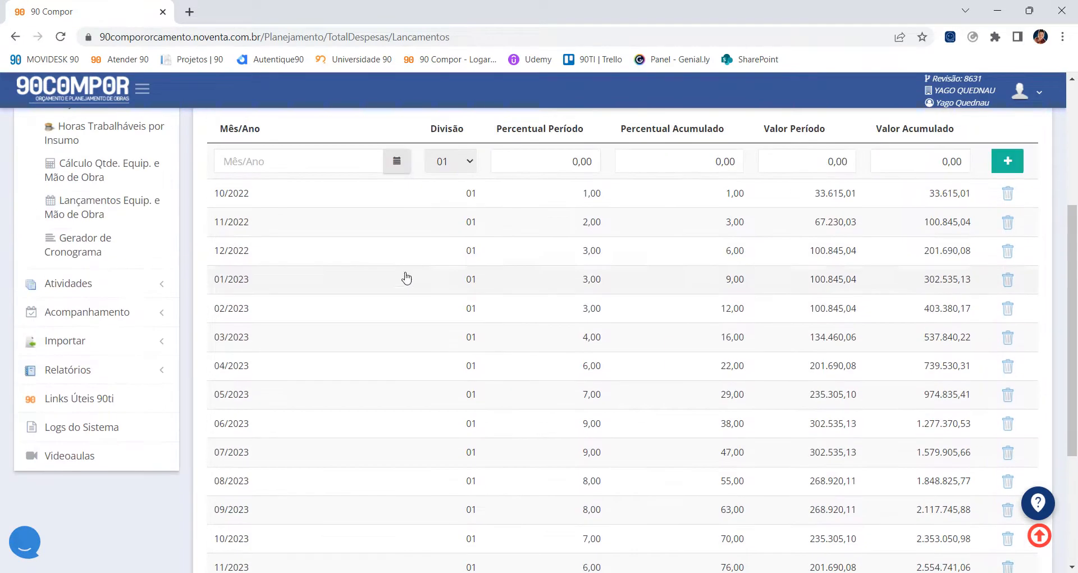
scroll(209, 316, "up", 1)
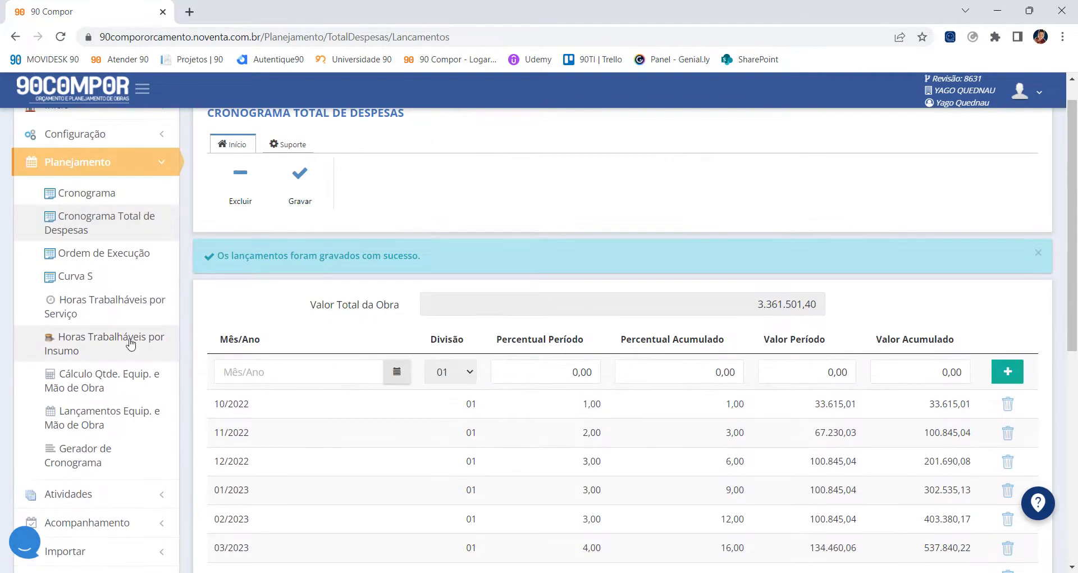
Step: Look over the Ordem de Execução item list and the options and criteria of the planning Gerador de Cronograma
left_click(133, 260)
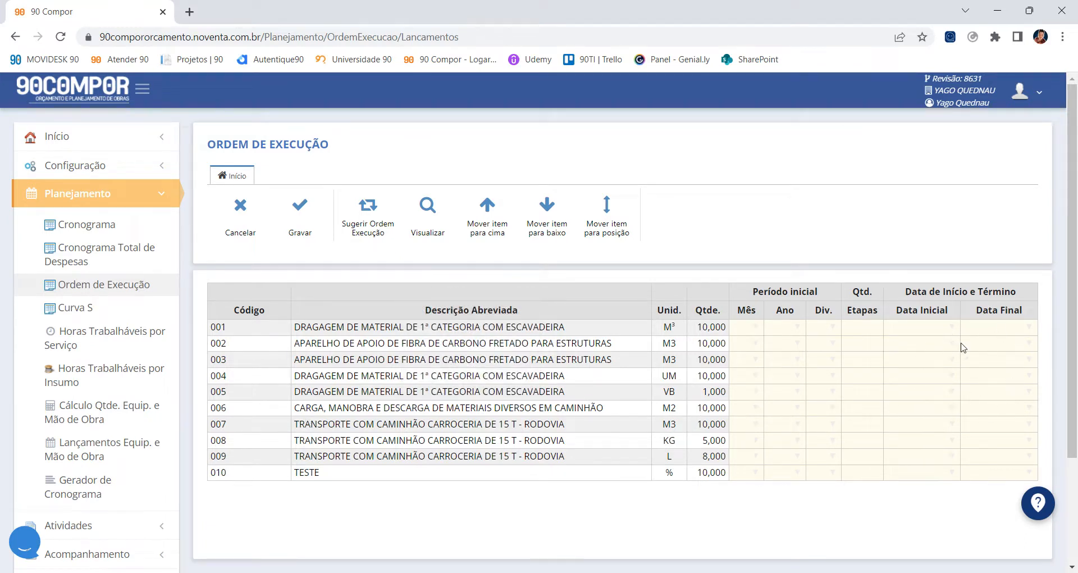
left_click(125, 497)
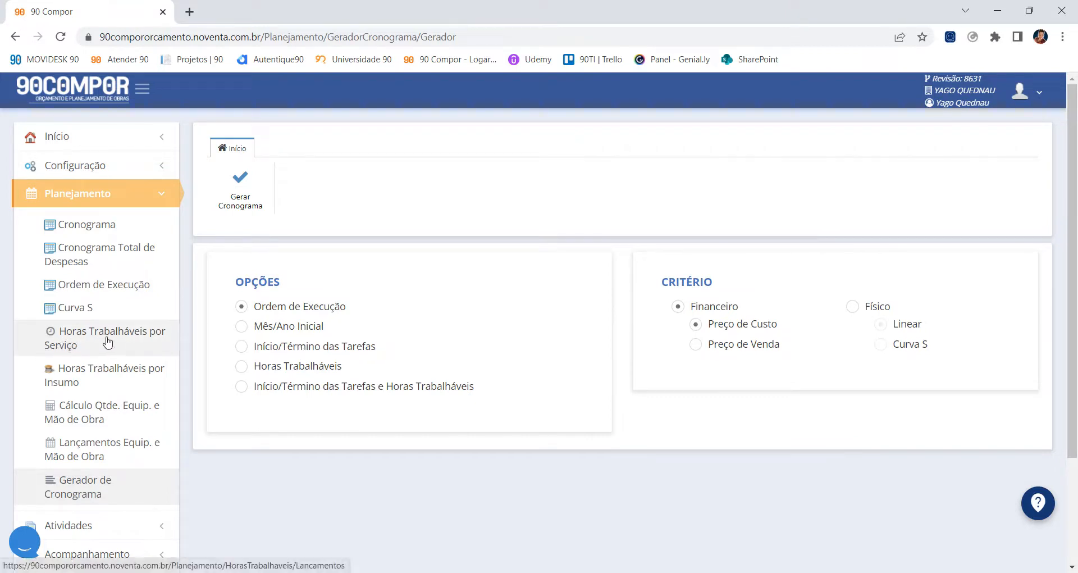
right_click(256, 306)
left_click(194, 319)
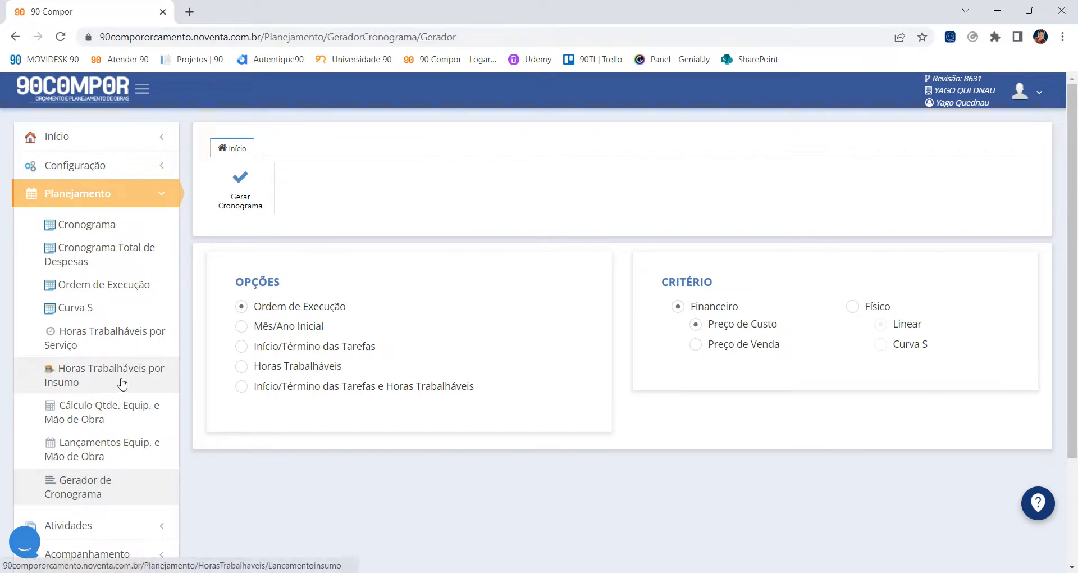
Step: Look over the entry forms for Horas Trabalháveis por Serviço and por Insumo
left_click(78, 339)
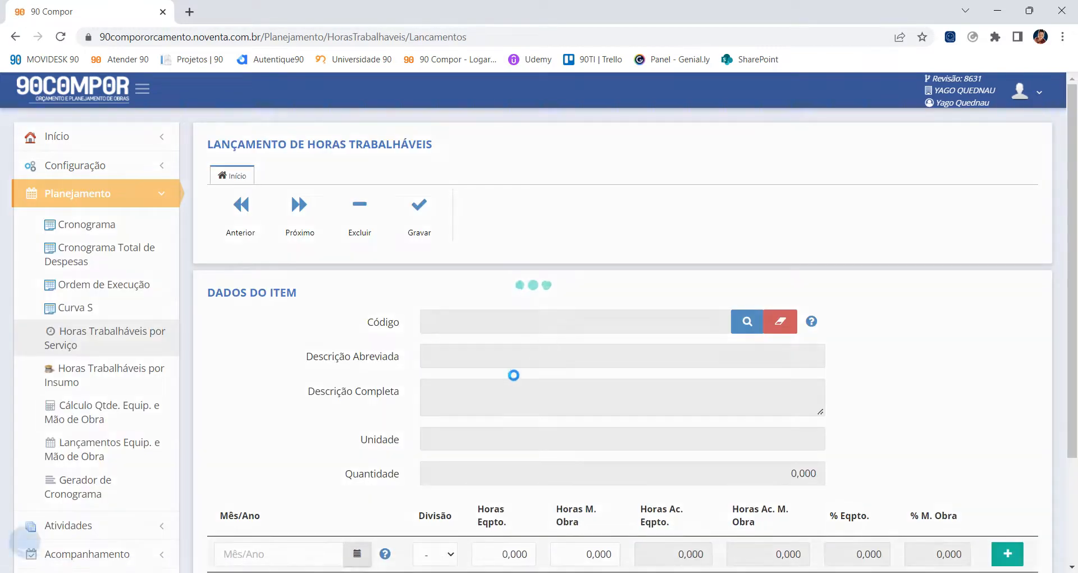
scroll(515, 373, "down", 3)
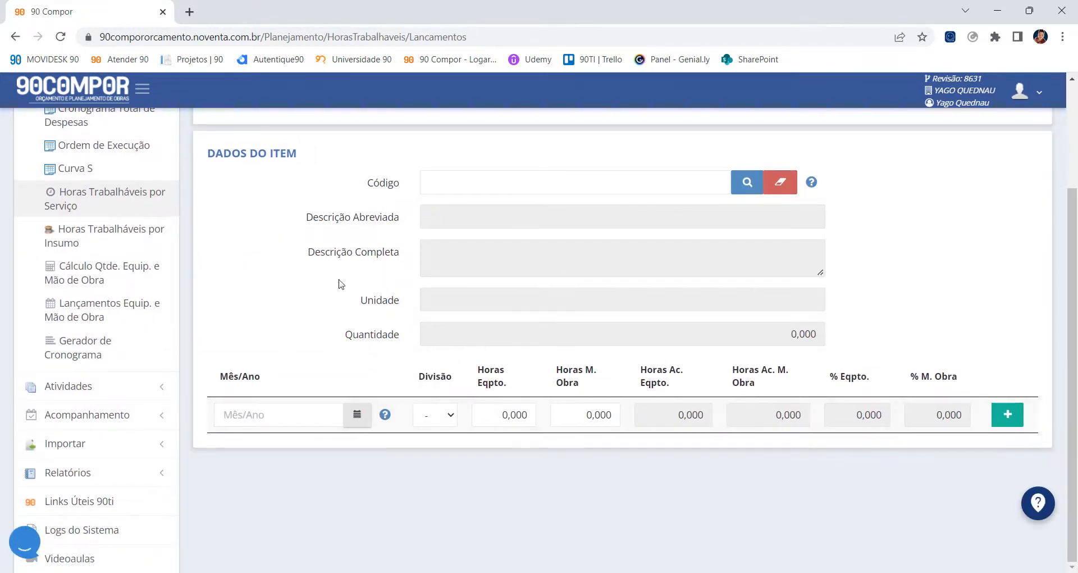
left_click(159, 234)
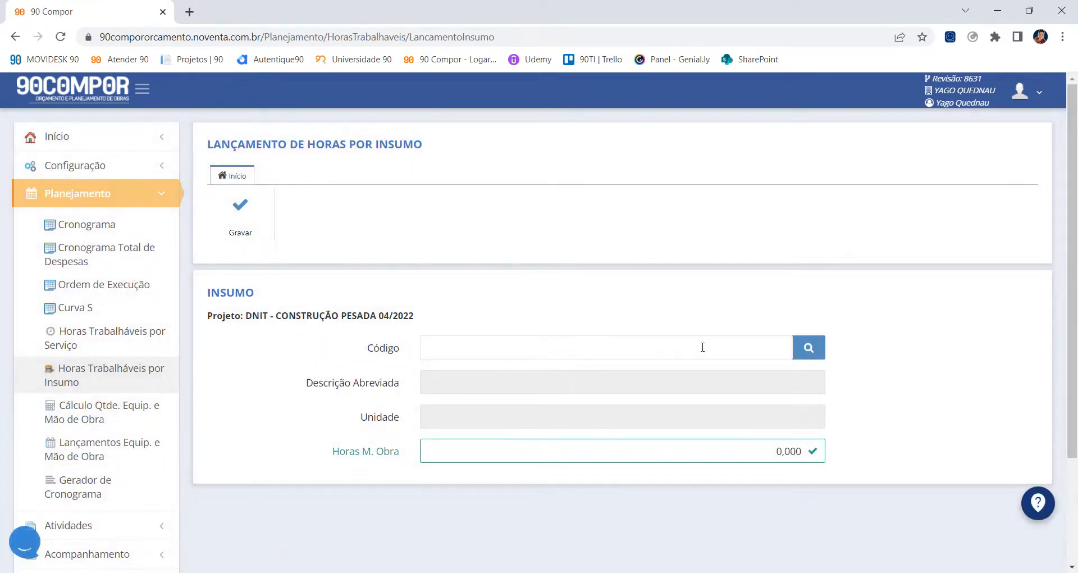
scroll(459, 358, "down", 2)
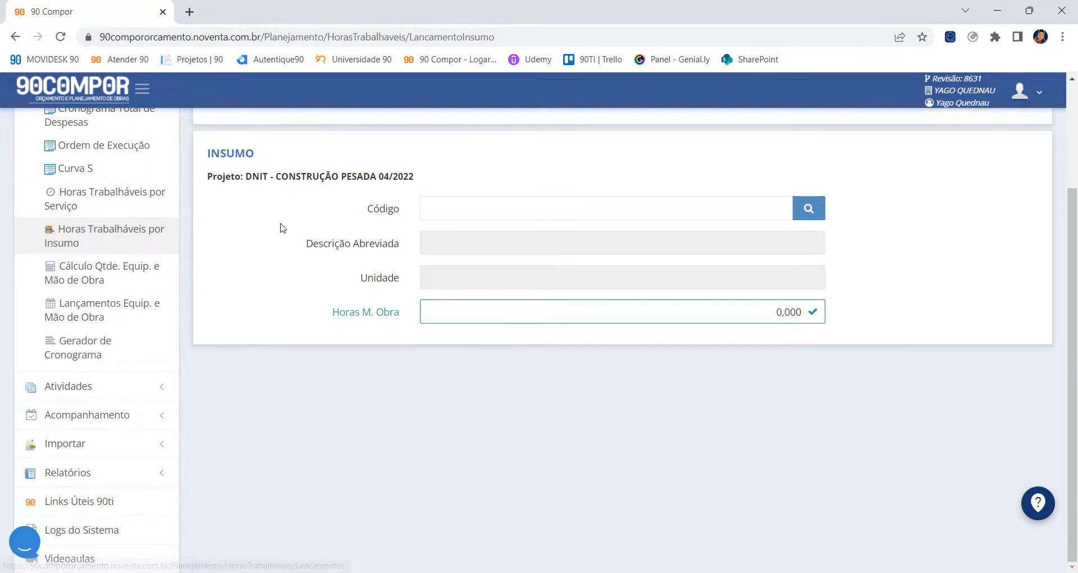
scroll(369, 314, "up", 2)
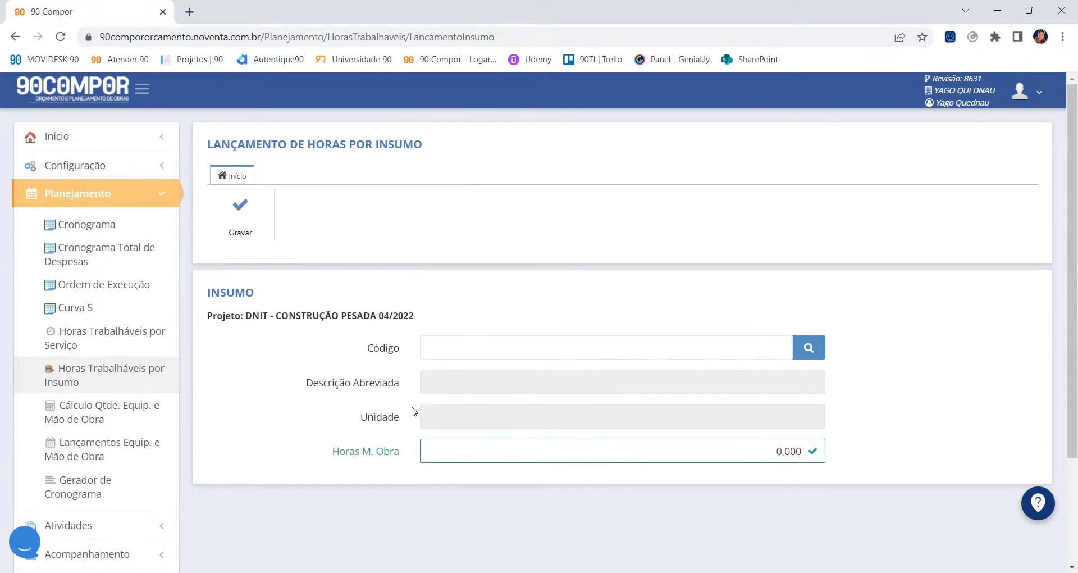
Step: View the Calendário registration and the Cronograma por Atividades of the Atividades section
left_click(157, 197)
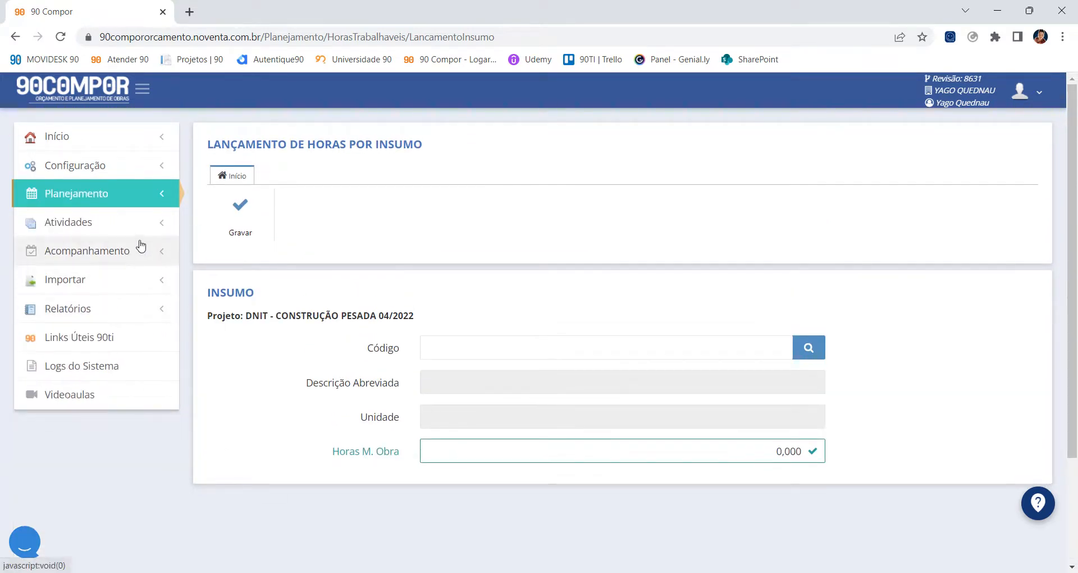
left_click(149, 225)
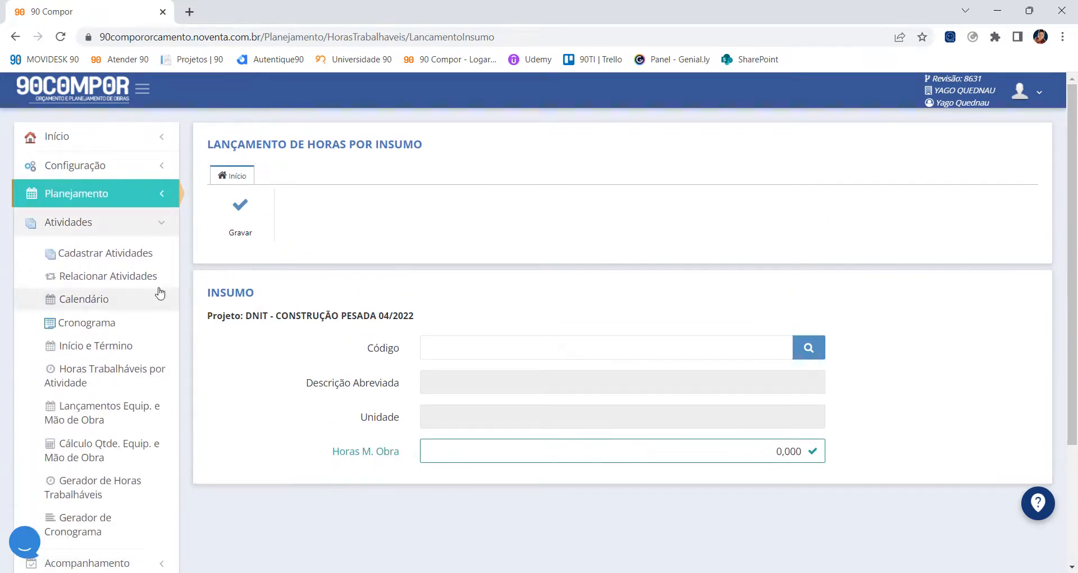
left_click(93, 304)
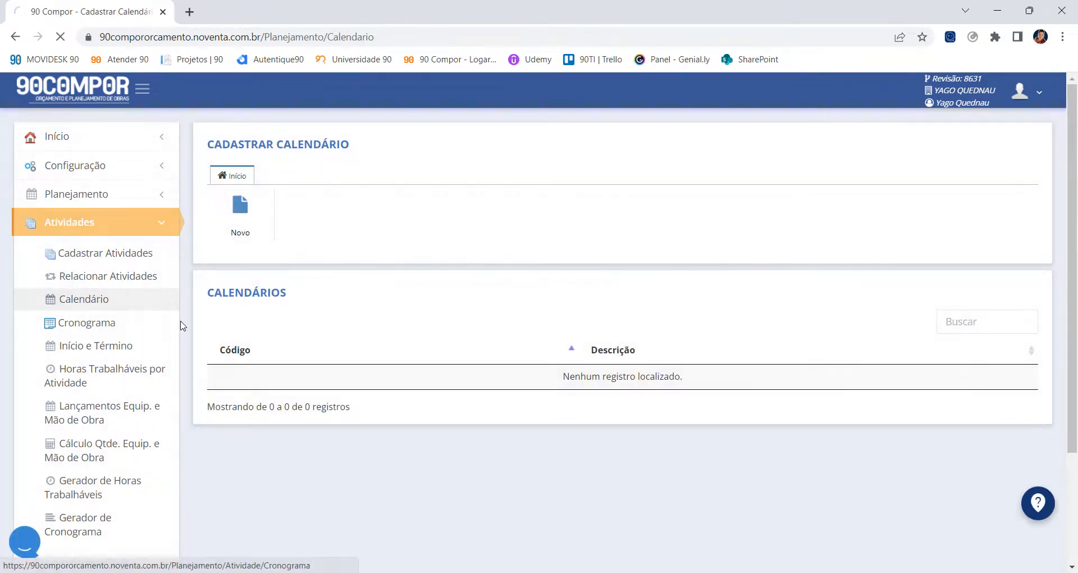
left_click(181, 323)
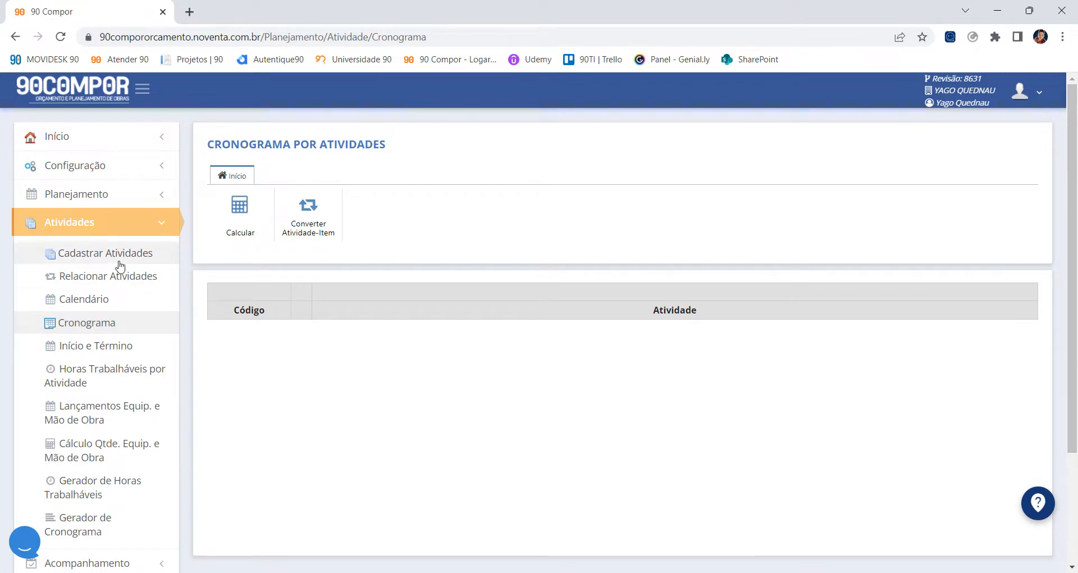
Step: Examine the item list in Relacionar Atividades and view the criteria of the activities' physical schedule generator
left_click(88, 278)
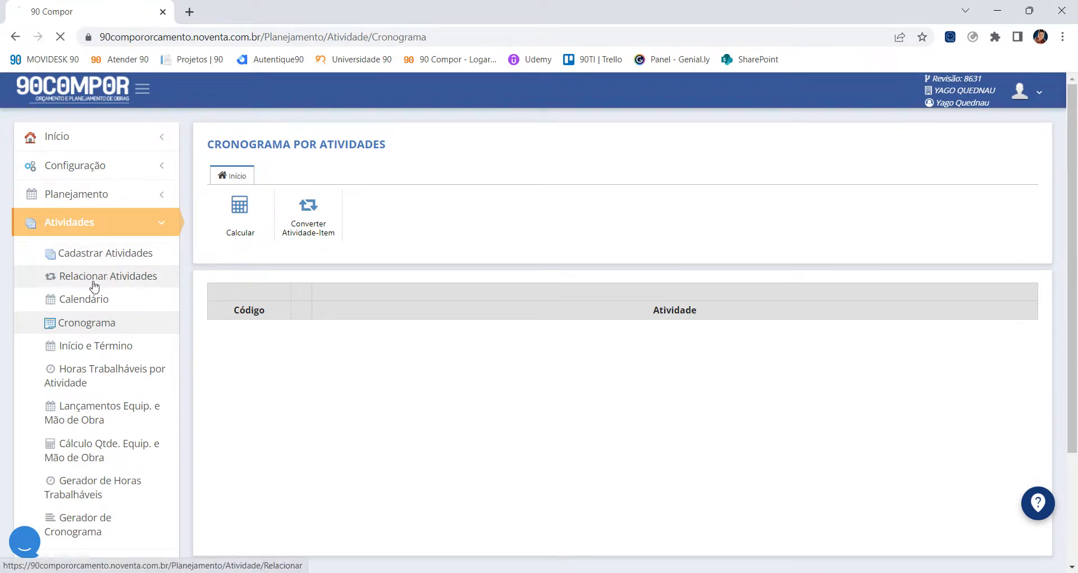
scroll(705, 372, "down", 4)
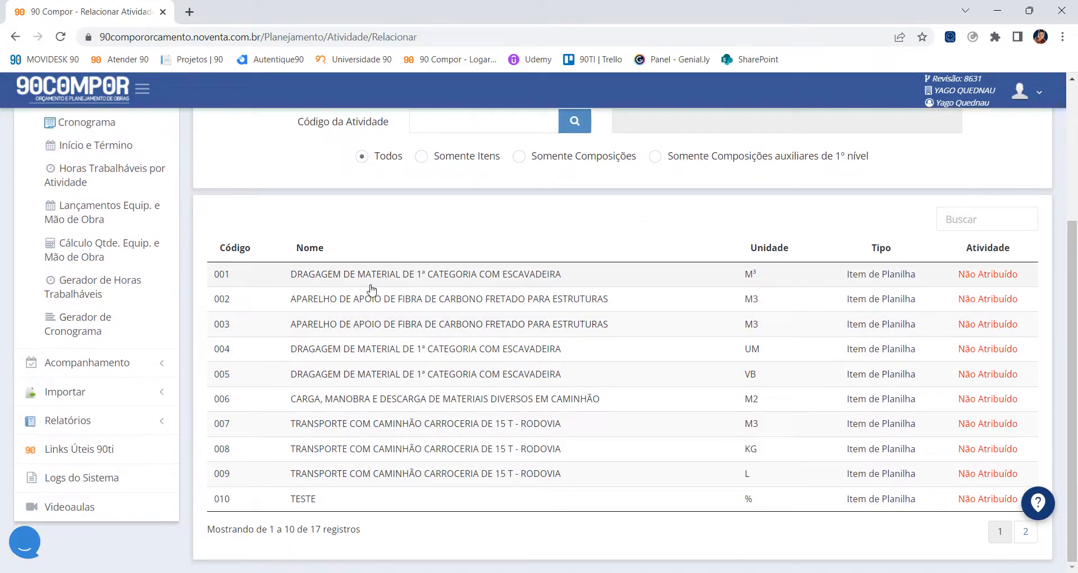
scroll(269, 304, "up", 1)
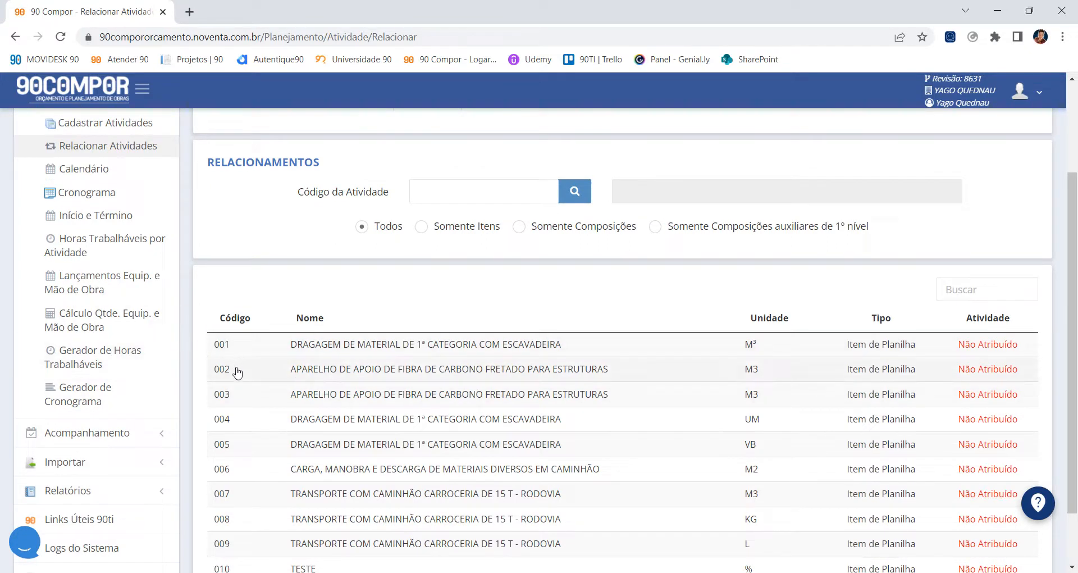
left_click(79, 394)
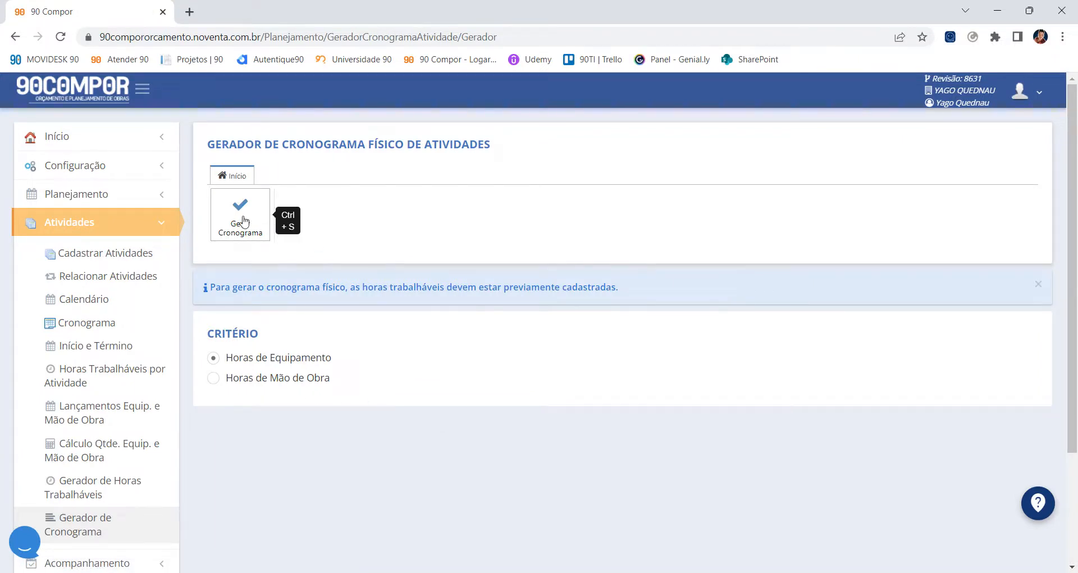
Step: View the planning reports, examining the models and filters of Cronograma de Permanência and Complemento de Permanência
scroll(151, 214, "down", 3)
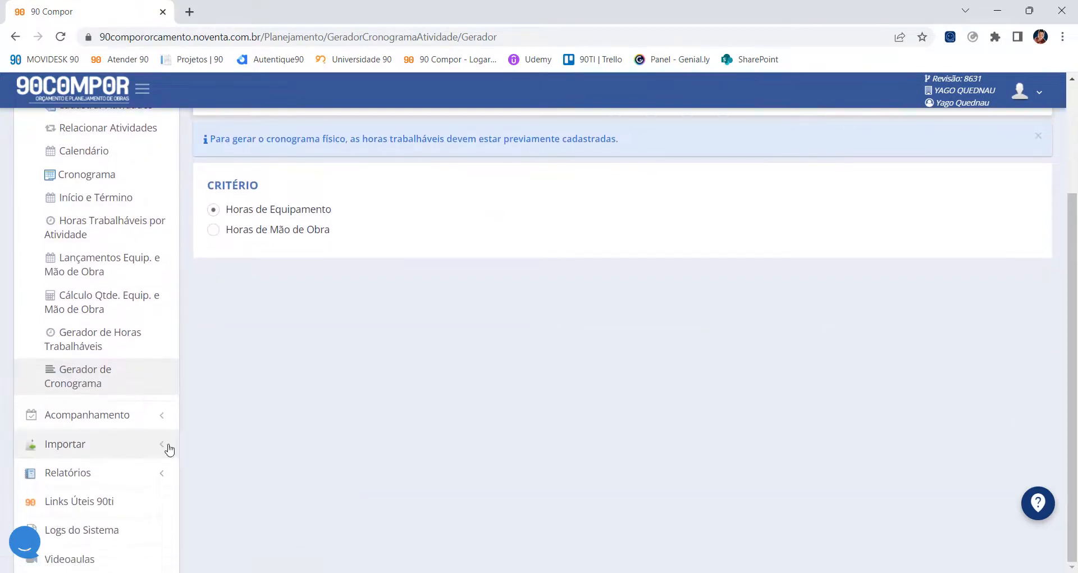
left_click(135, 472)
scroll(453, 481, "down", 2)
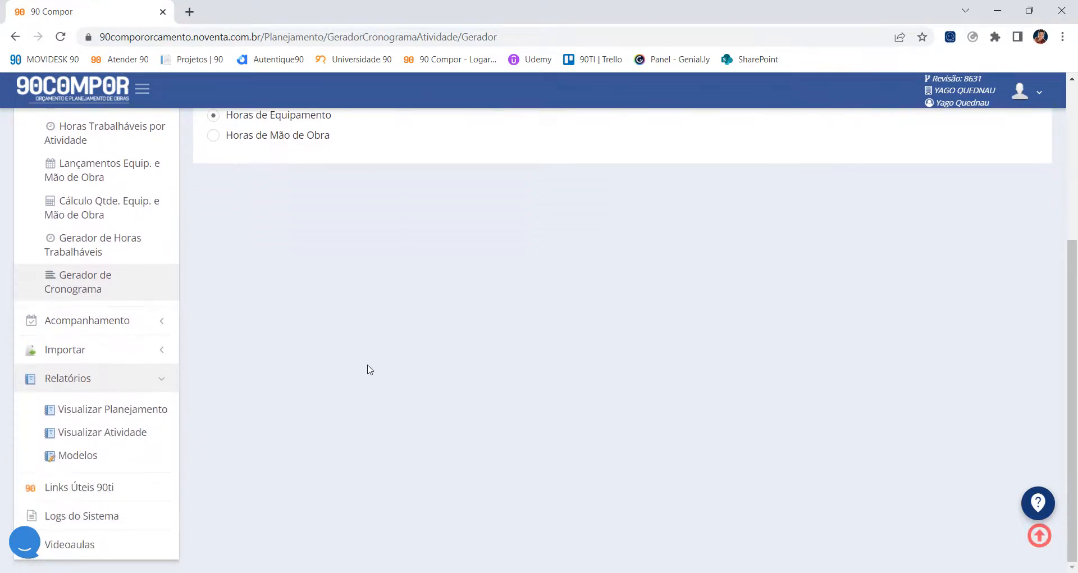
left_click(137, 412)
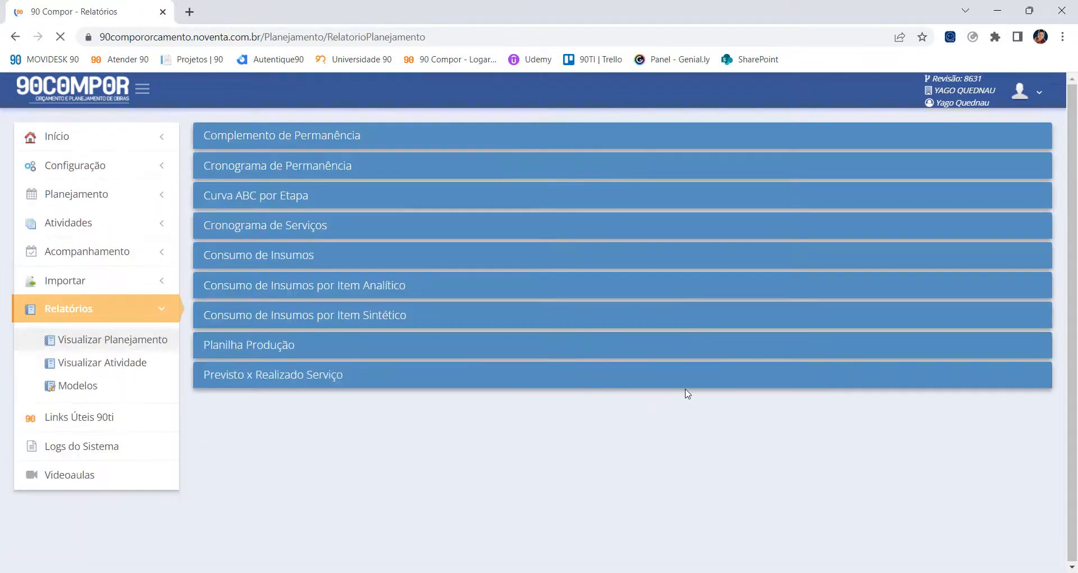
left_click(348, 167)
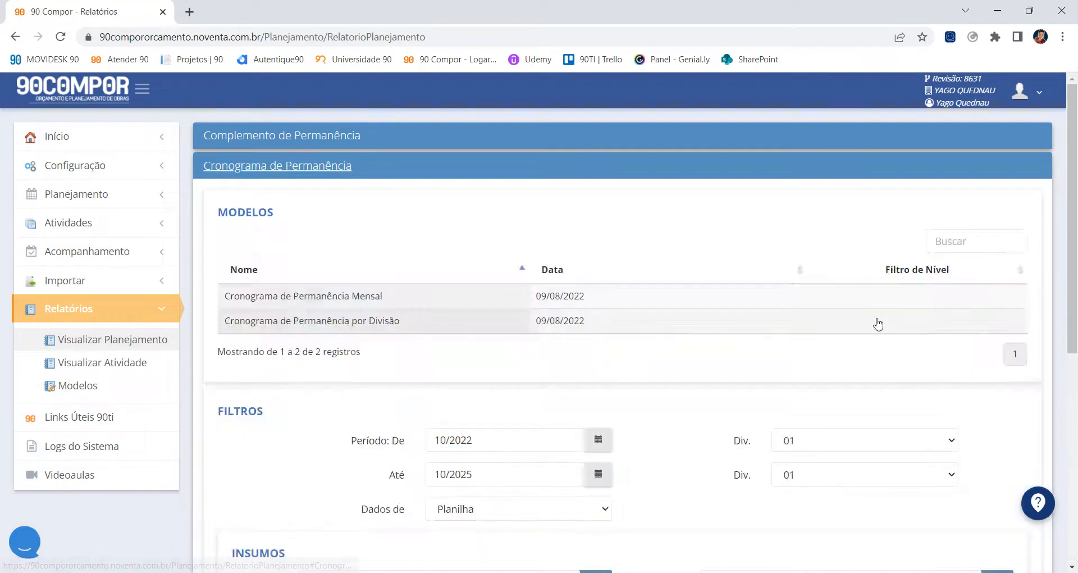
left_click(407, 141)
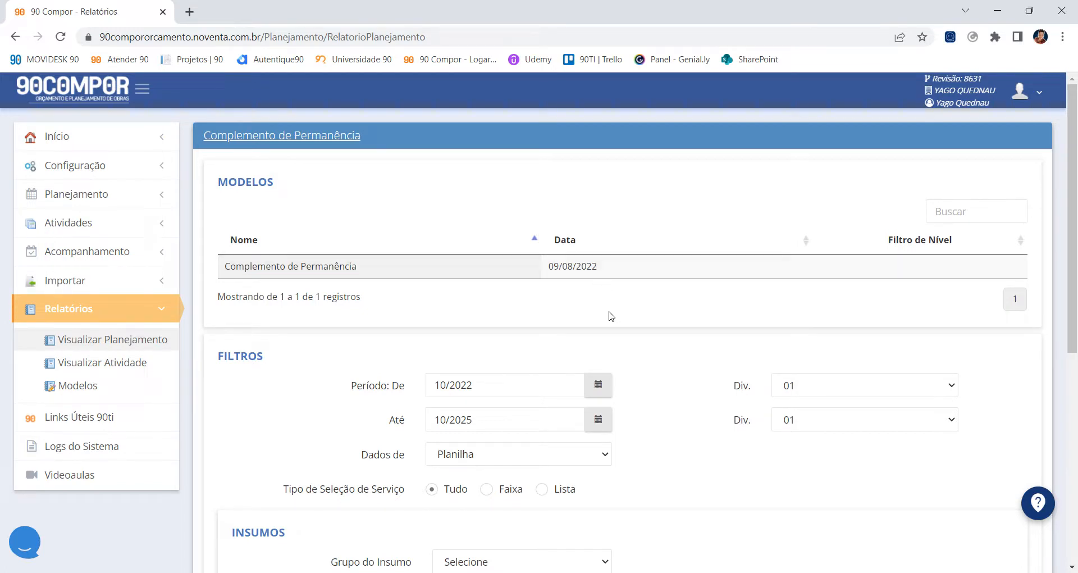
Step: Examine the Curva ABC por Etapa report models, highlighting Curva ABC por Etapa Produzido - Gráfico de Pareto and Curva ABC por Etapa Previsto
left_click(387, 144)
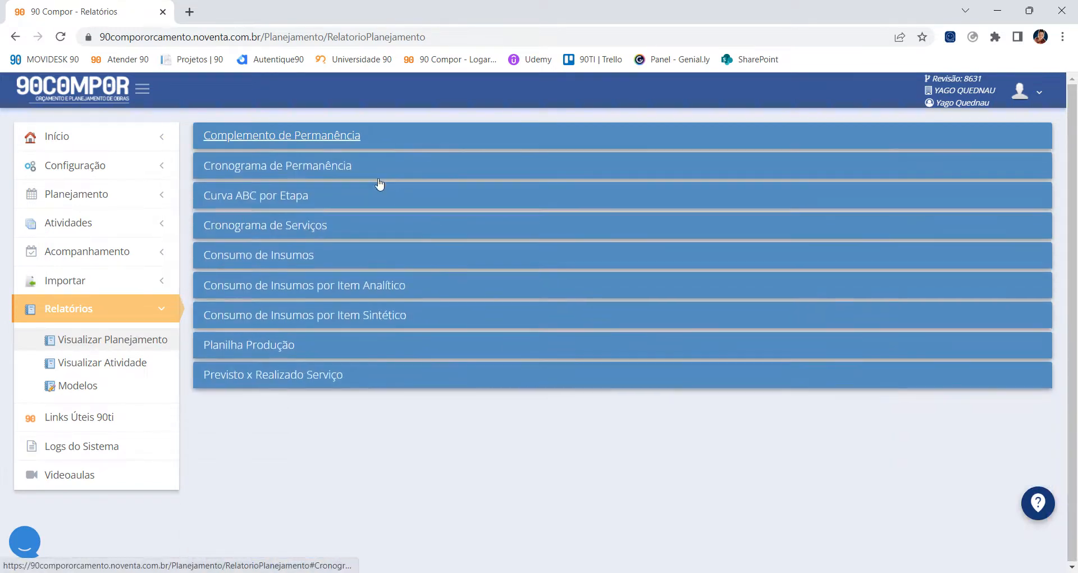
left_click(403, 196)
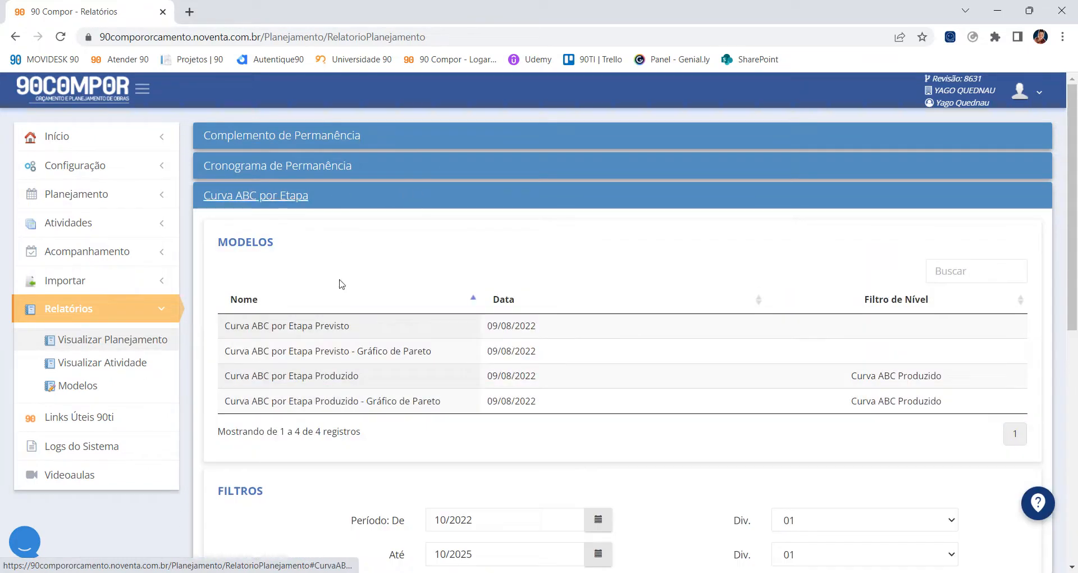
left_click_drag(387, 401, 392, 402)
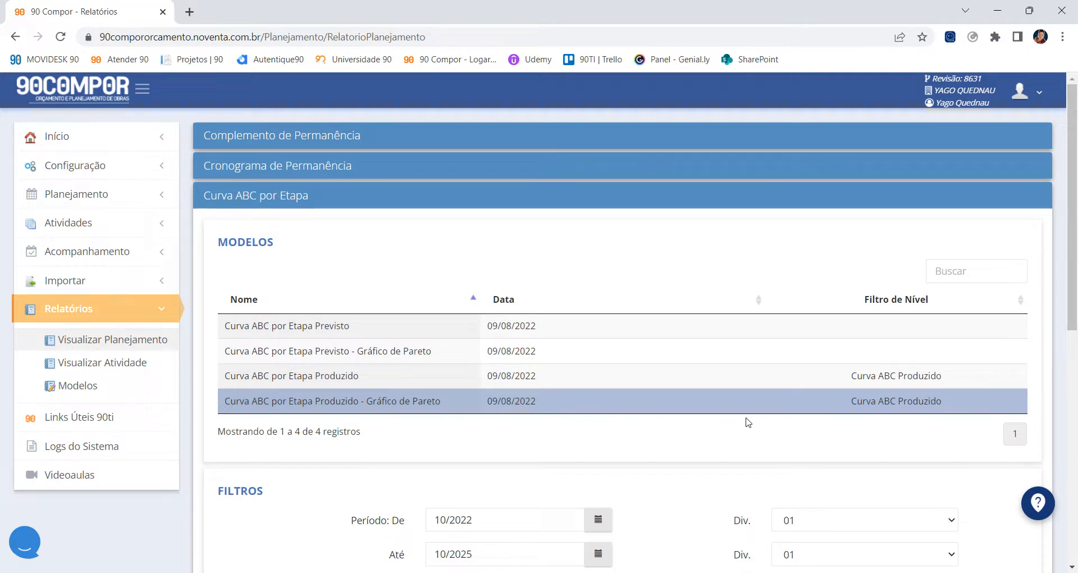
left_click(304, 329)
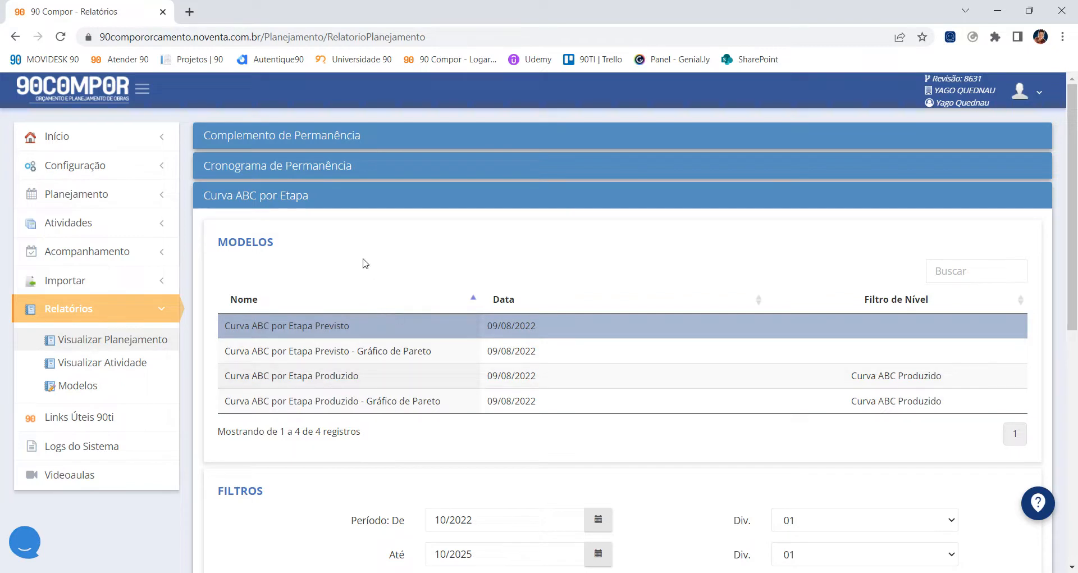
left_click(360, 208)
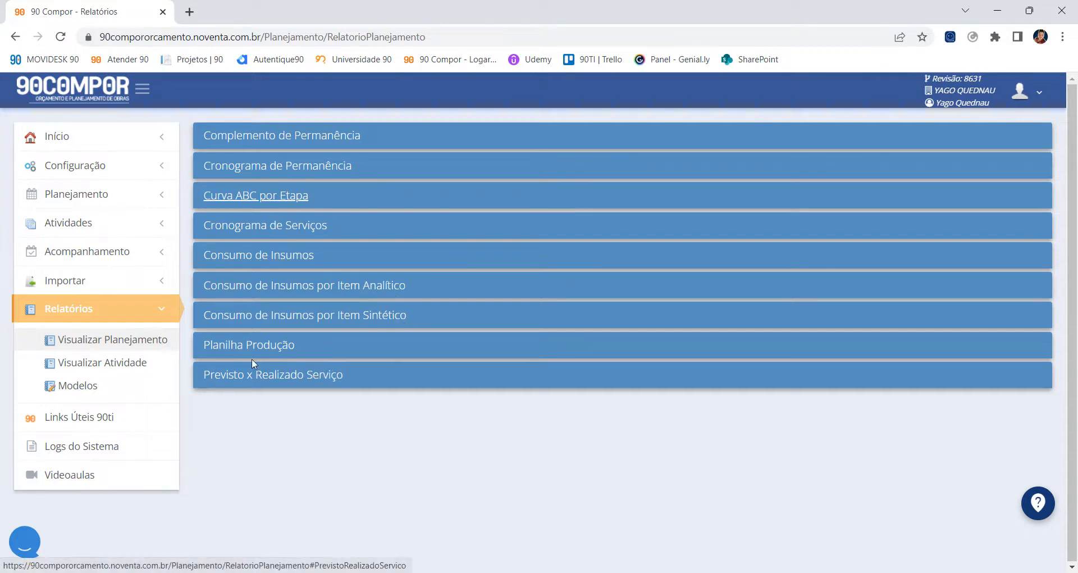
left_click(150, 310)
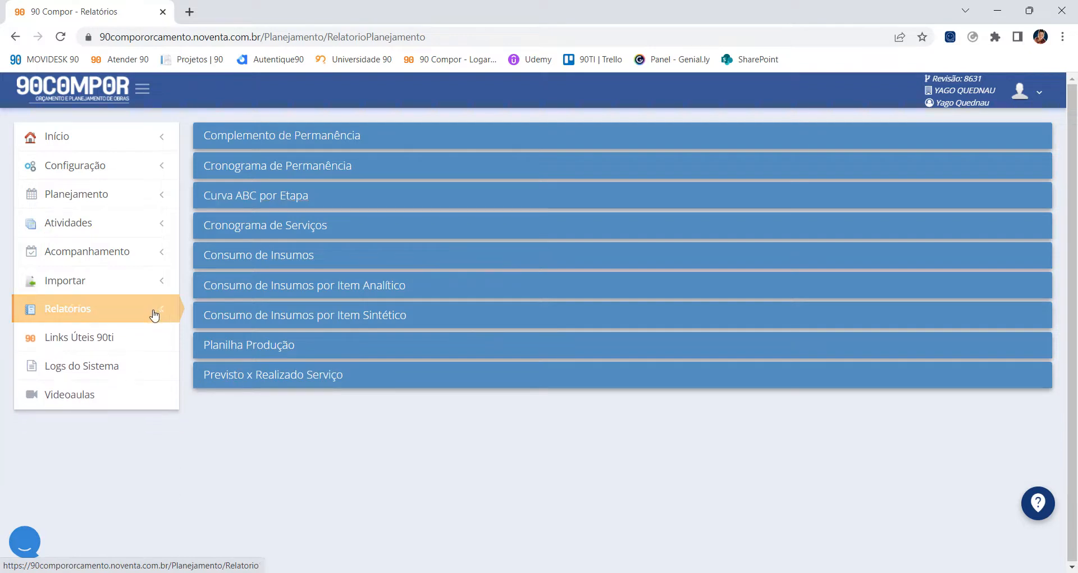
Step: View the service list in Produção under Acompanhamento and look over the Importar, Relatórios and Planejamento options
left_click(113, 255)
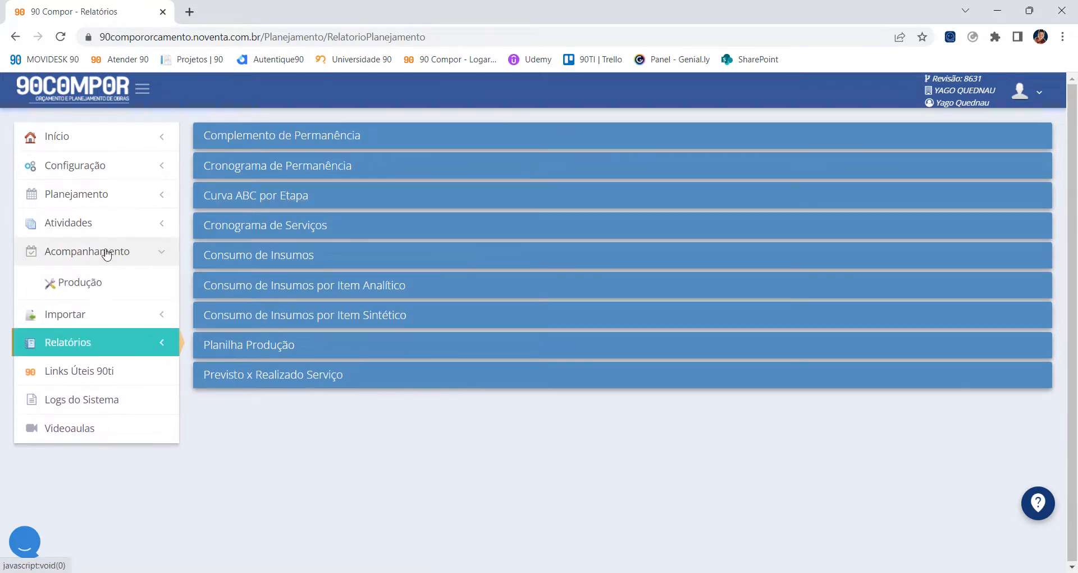
left_click(91, 286)
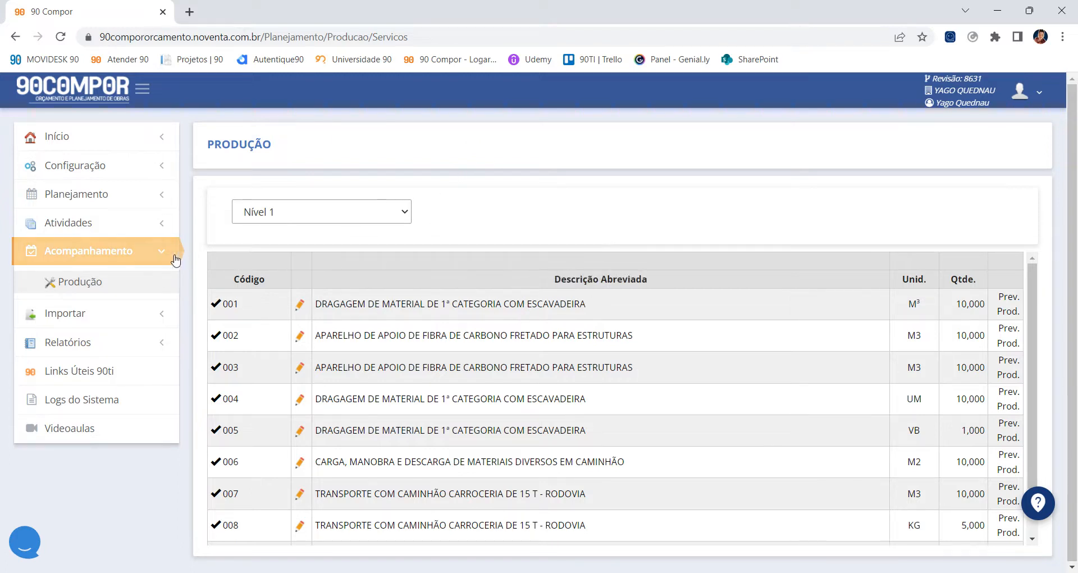
left_click(112, 348)
left_click(85, 312)
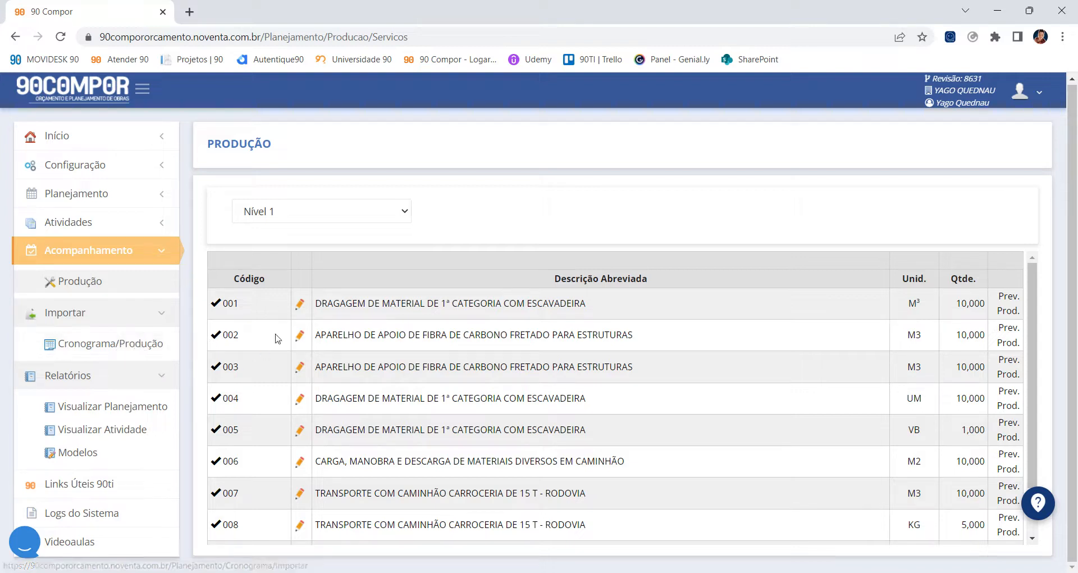
left_click(161, 377)
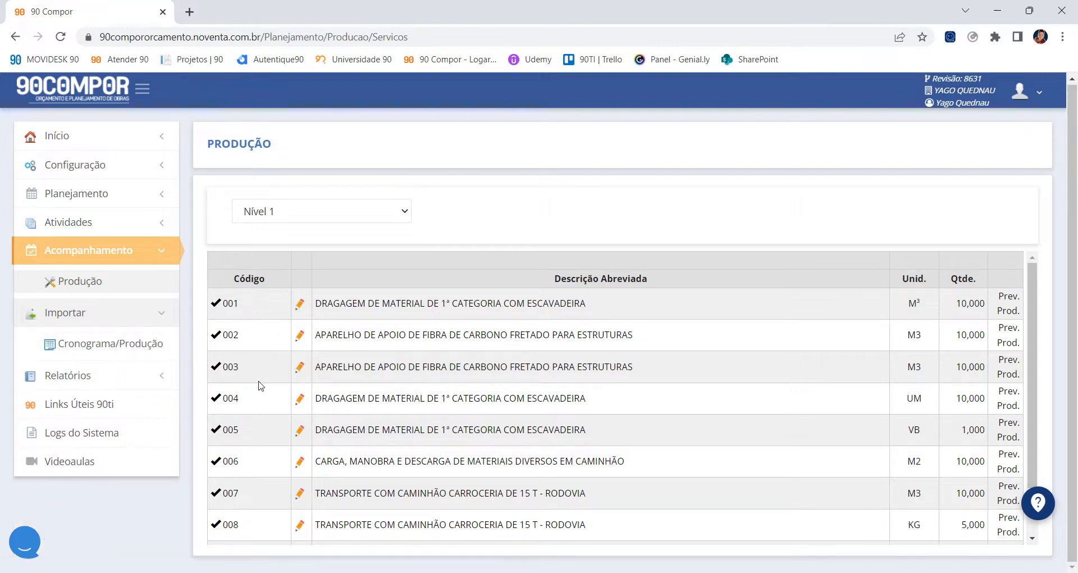
left_click(131, 196)
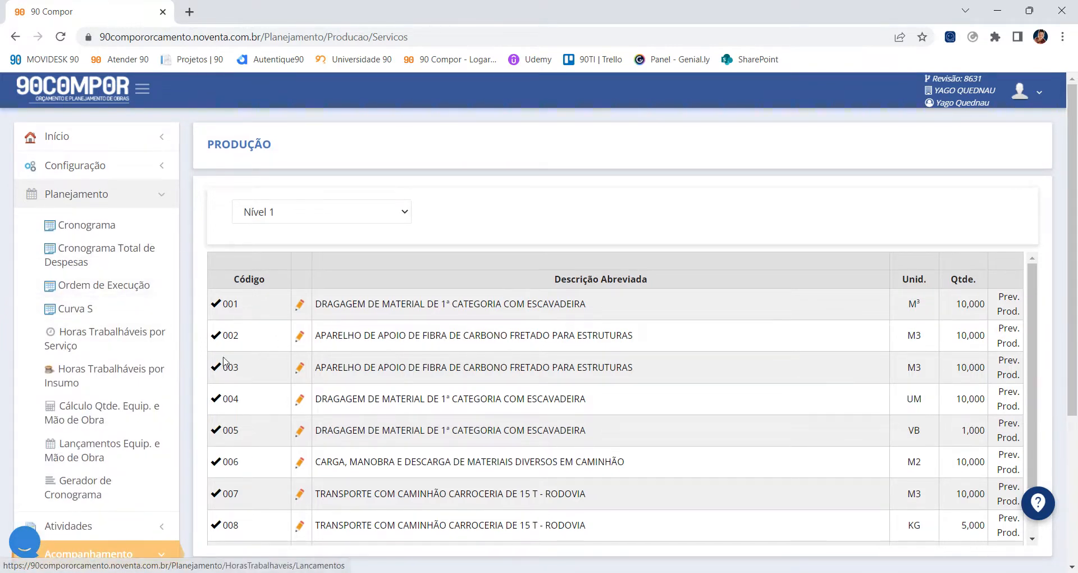
left_click(145, 196)
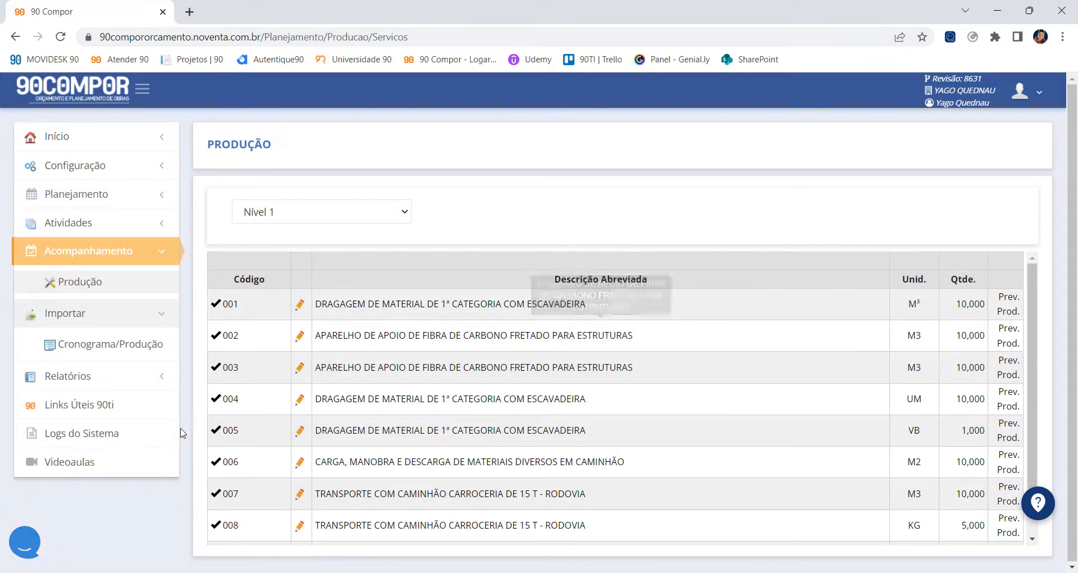
Step: Read through the import records in Logs do Sistema and view the Início options
left_click(84, 433)
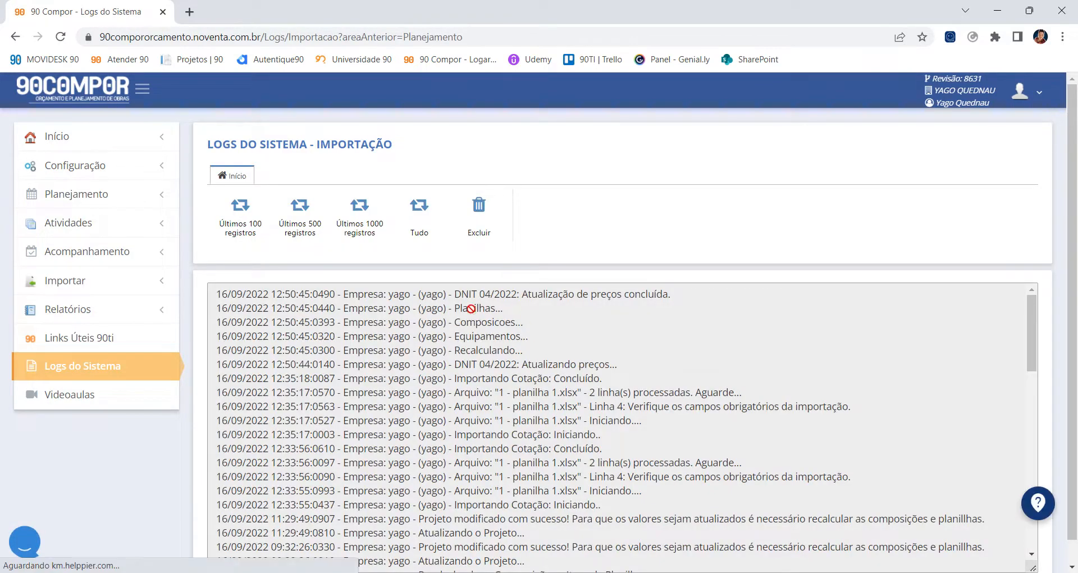
scroll(359, 345, "down", 13)
scroll(376, 356, "up", 15)
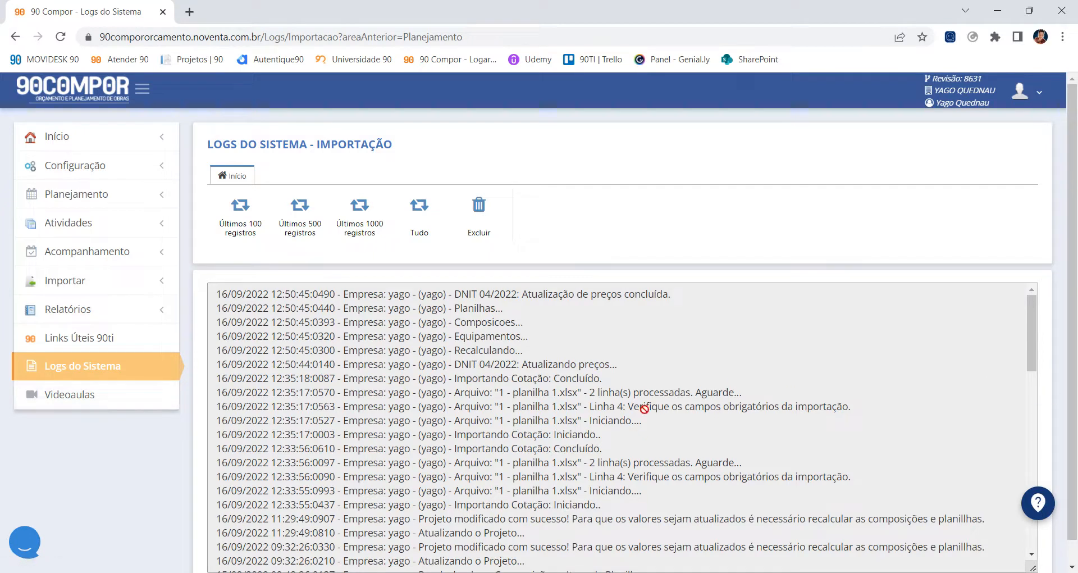
left_click(85, 137)
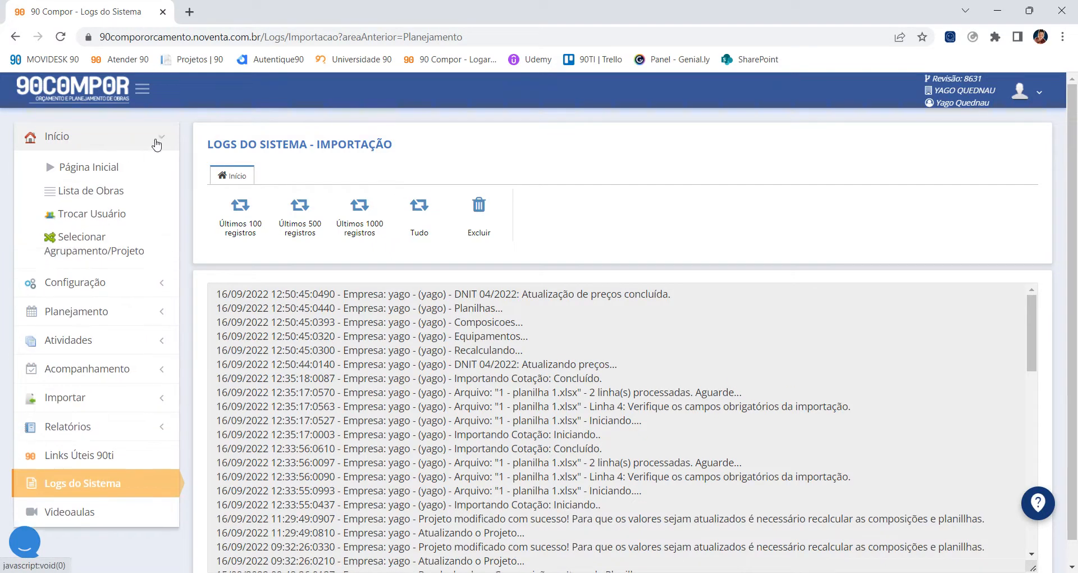
left_click(97, 137)
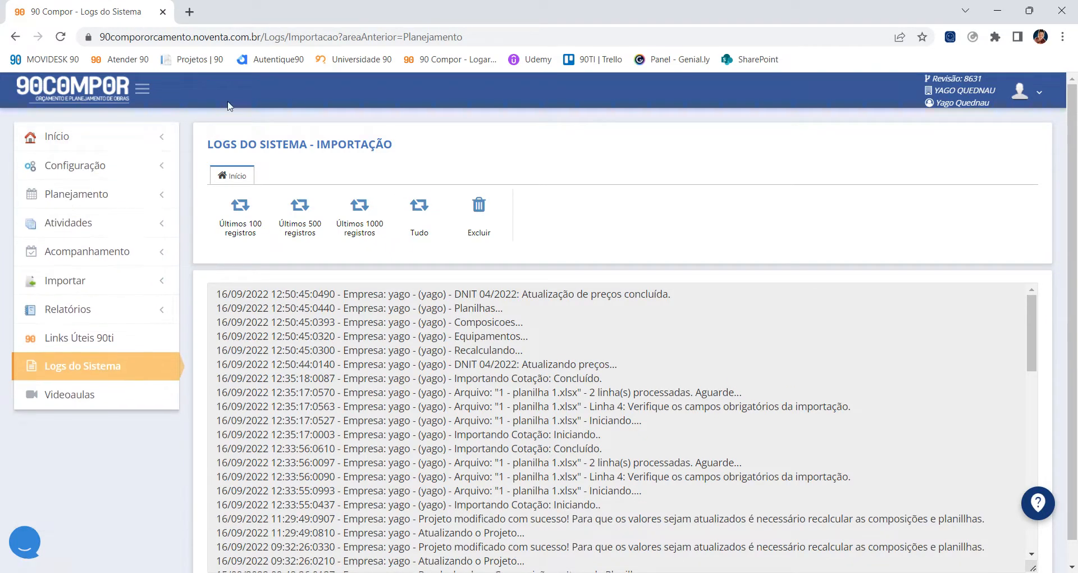
Step: Switch to the Atestado de Obra module and view the new atestado form with its Obra choices
left_click(67, 93)
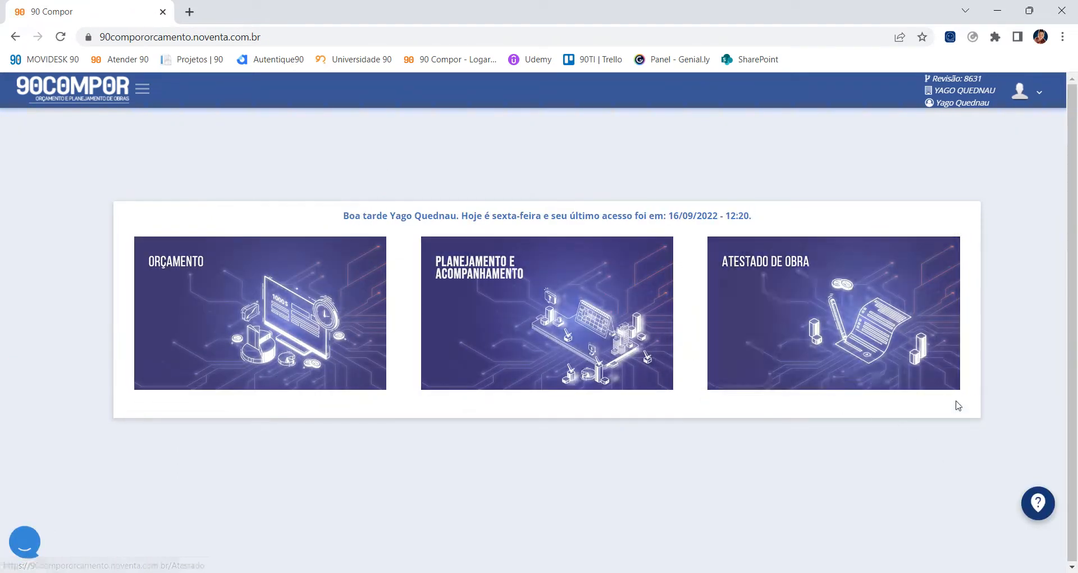
left_click(632, 273)
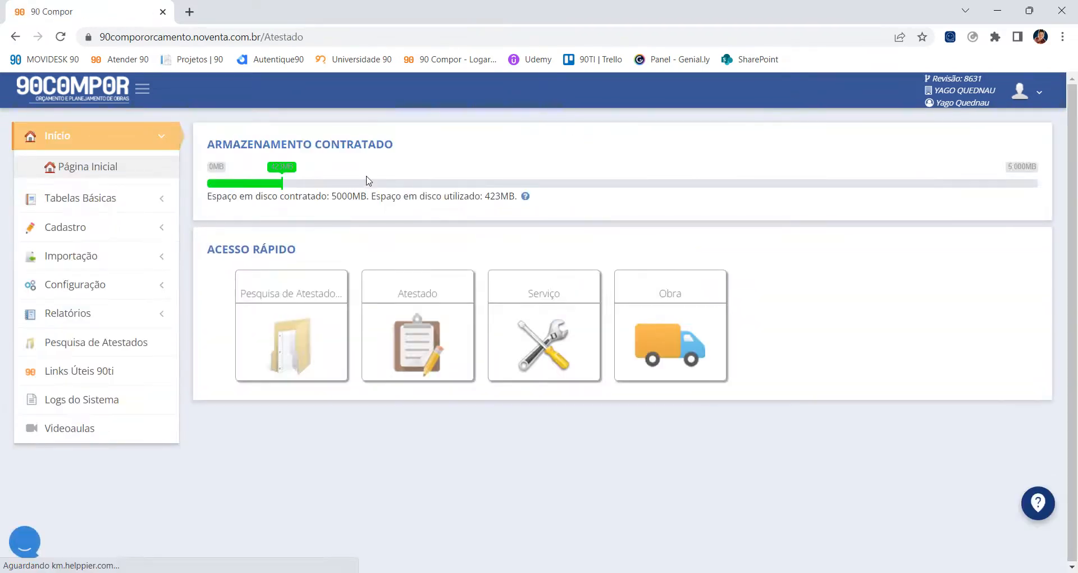
left_click(395, 338)
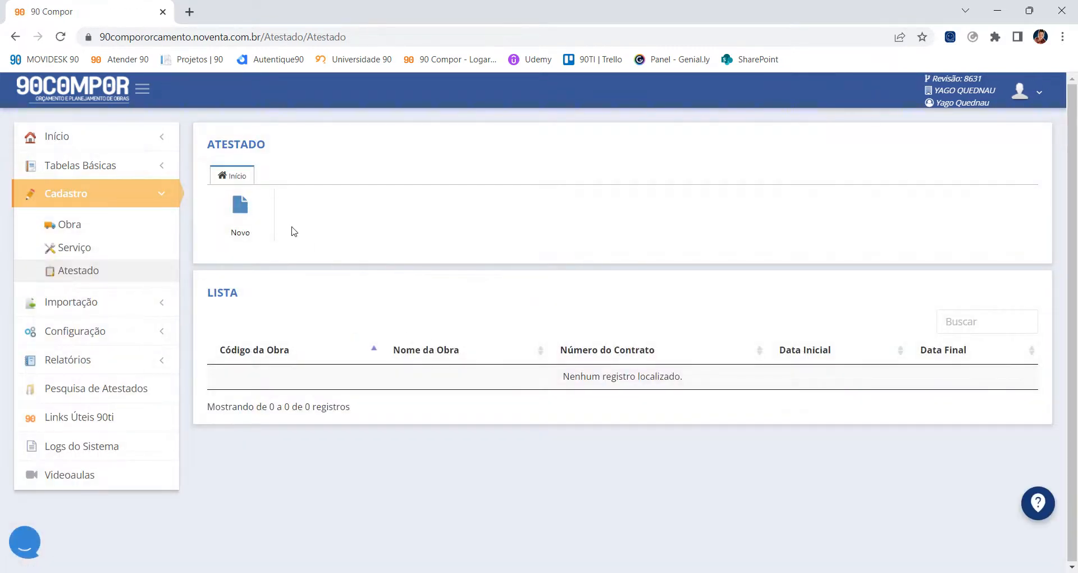
left_click(240, 214)
left_click(477, 318)
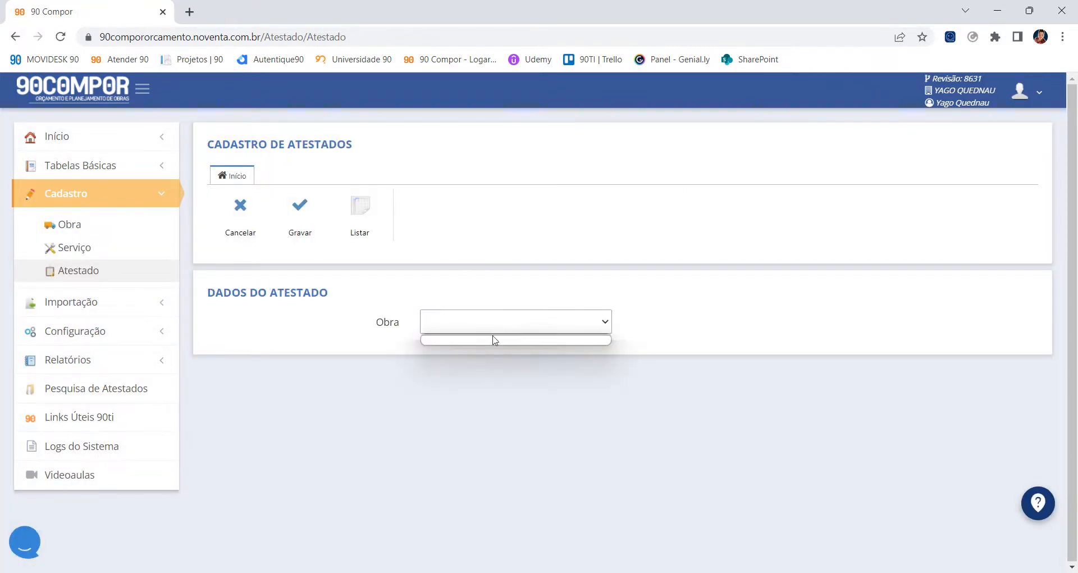
left_click(535, 393)
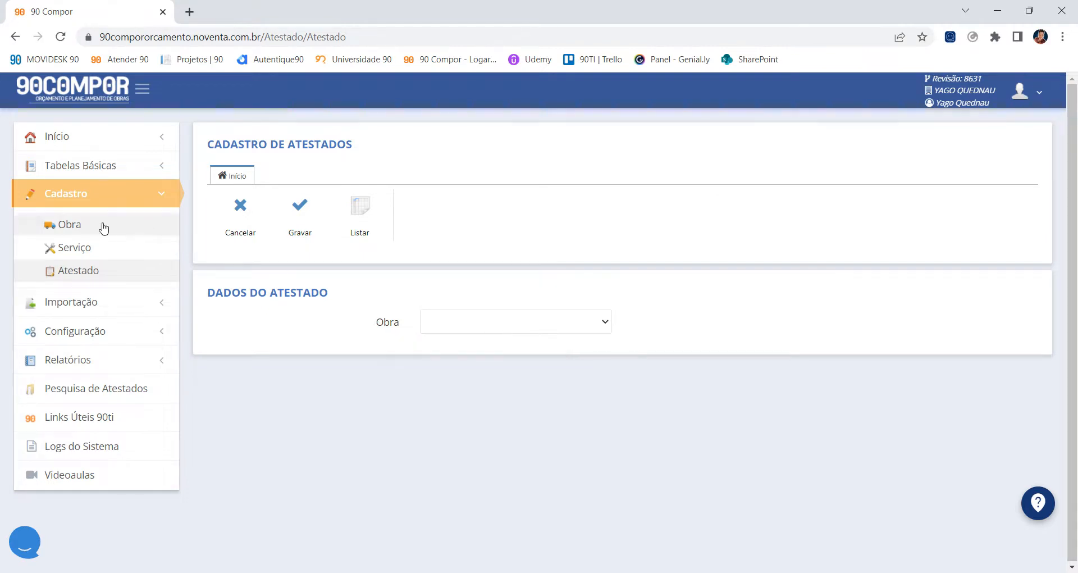
Step: View the Serviço and Atestado lists and examine the fields of the new obra registration form
left_click(163, 278)
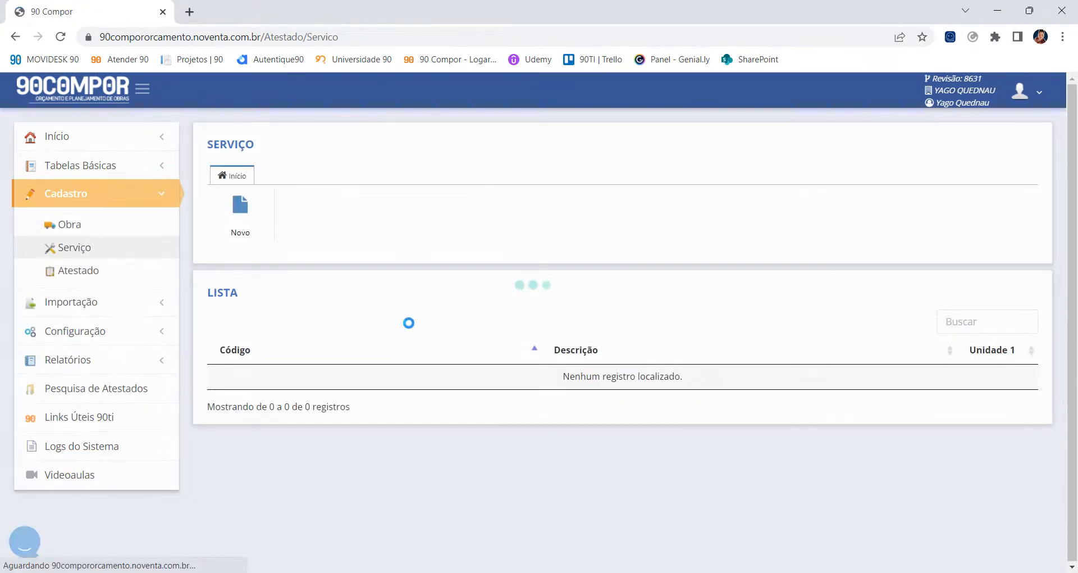
left_click(110, 234)
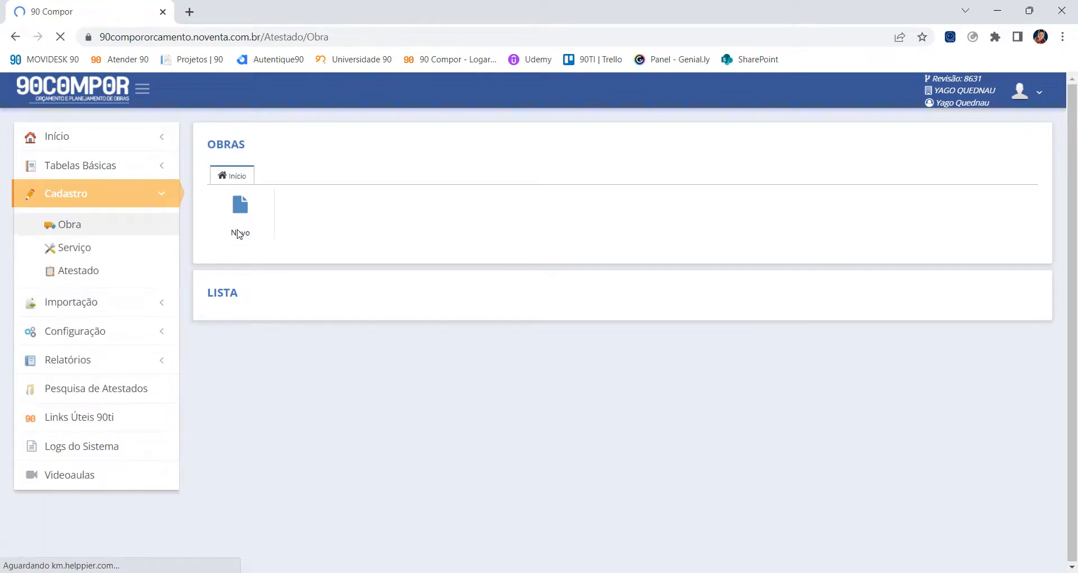
left_click(270, 224)
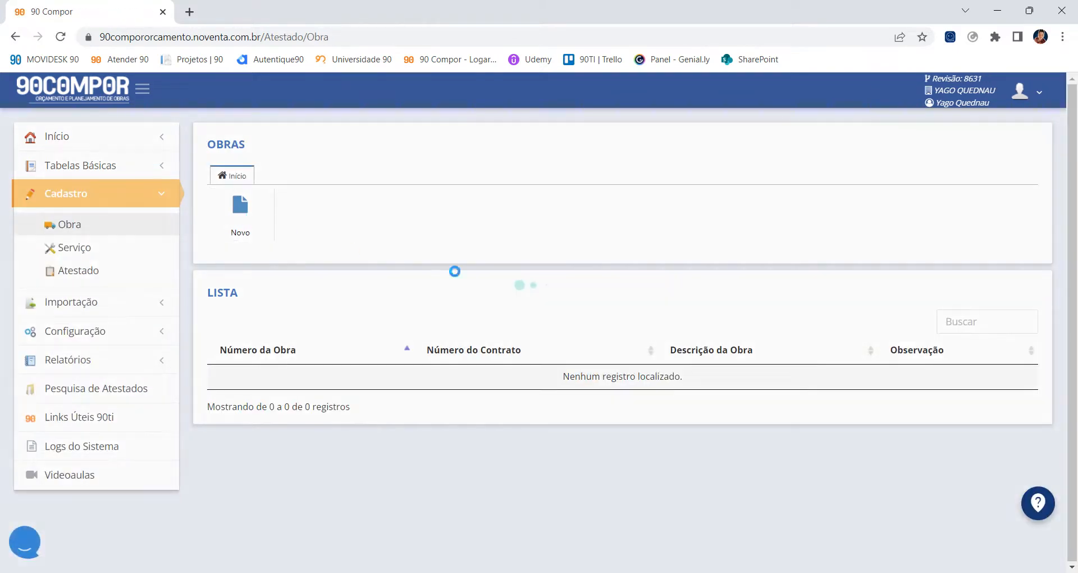
scroll(438, 310, "down", 5)
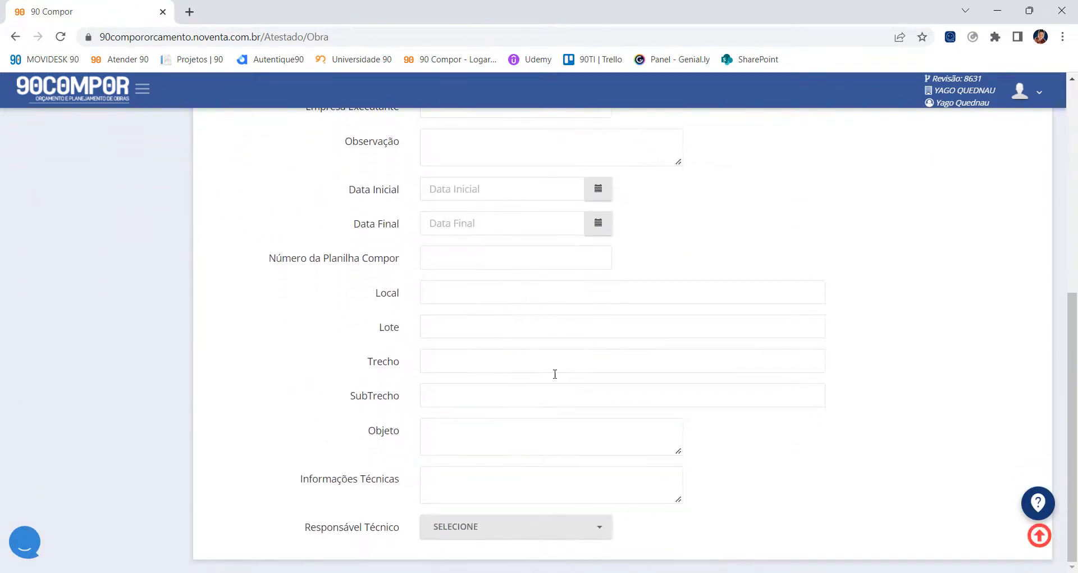
scroll(561, 412, "up", 5)
left_click(137, 252)
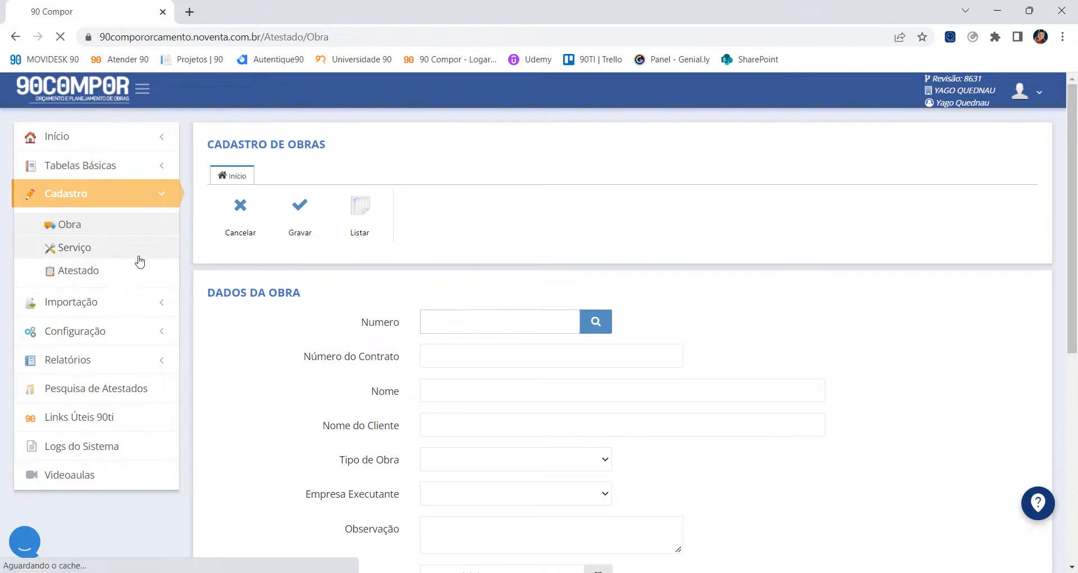
left_click(88, 271)
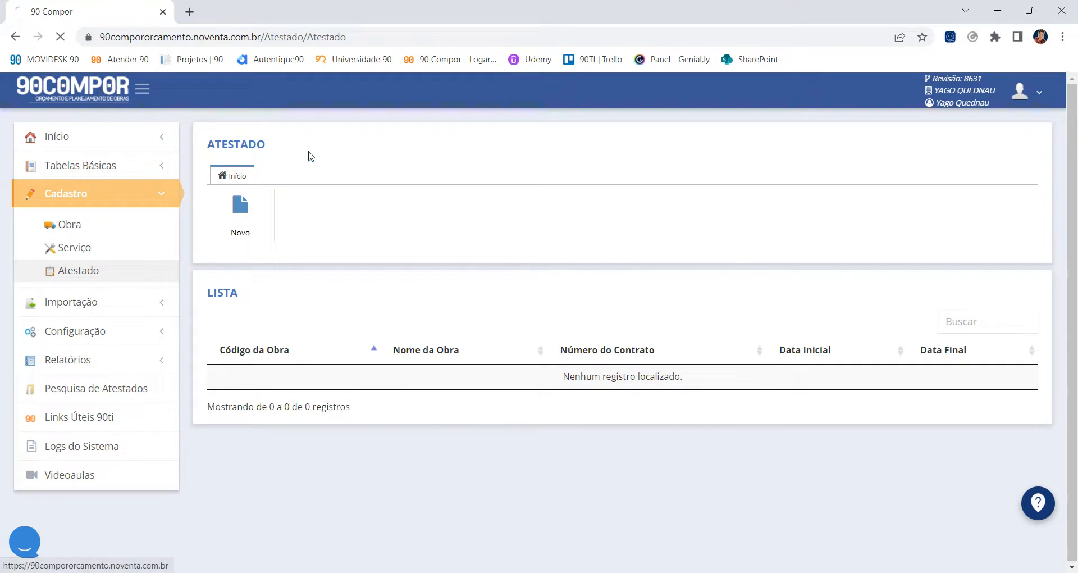
Step: Return to the Orçamento module and look over its latest insumos and composições and the Cadastro options
left_click(101, 95)
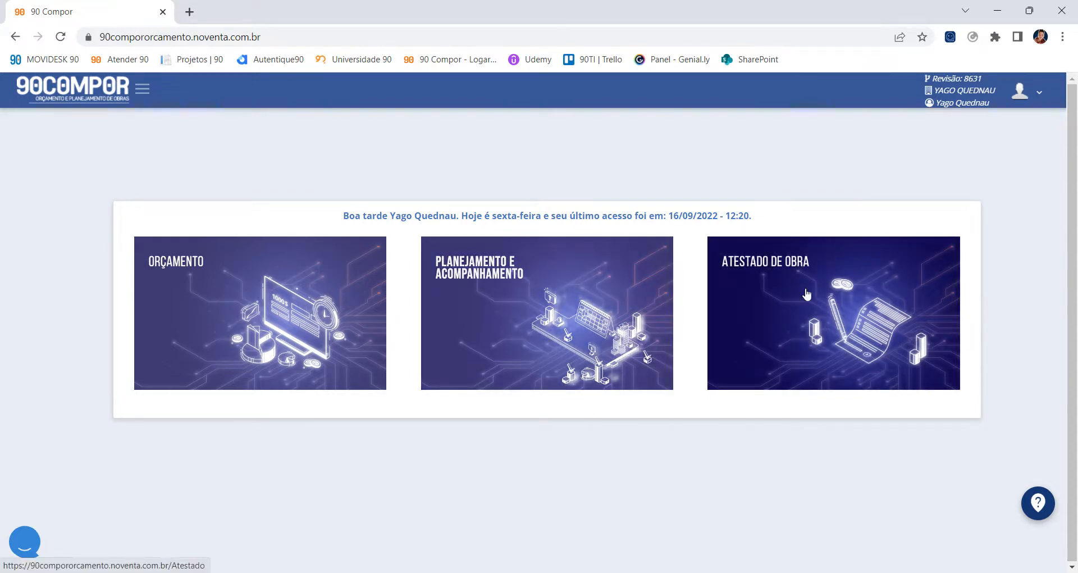
left_click(252, 275)
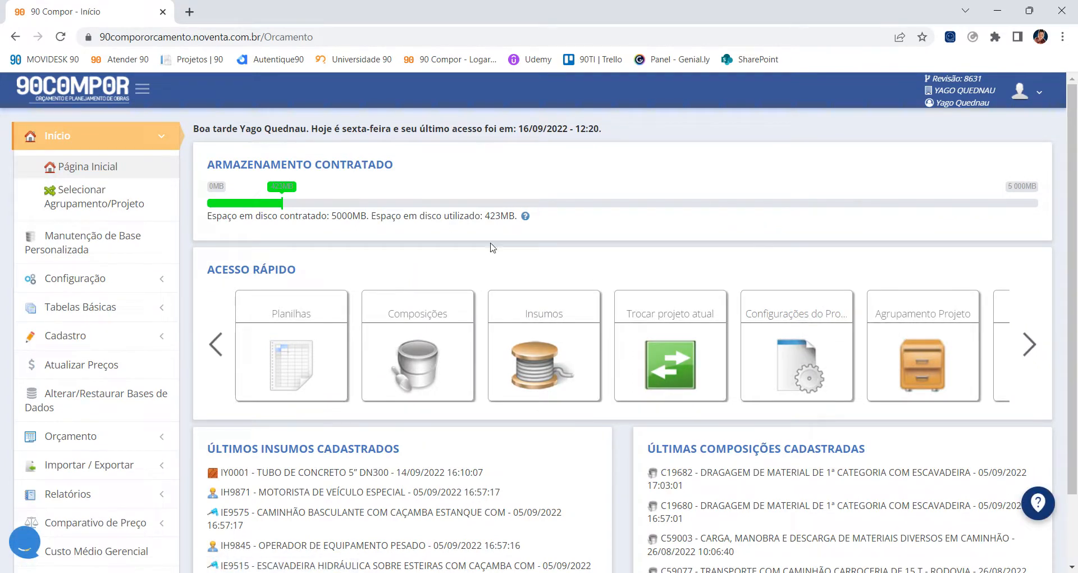
left_click(124, 337)
scroll(90, 494, "down", 3)
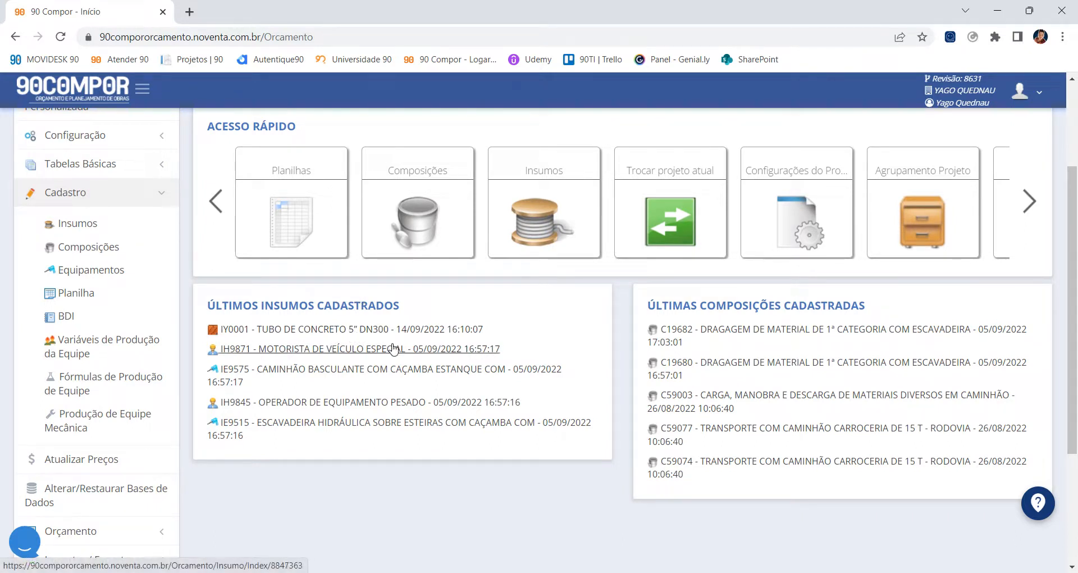
scroll(281, 391, "up", 3)
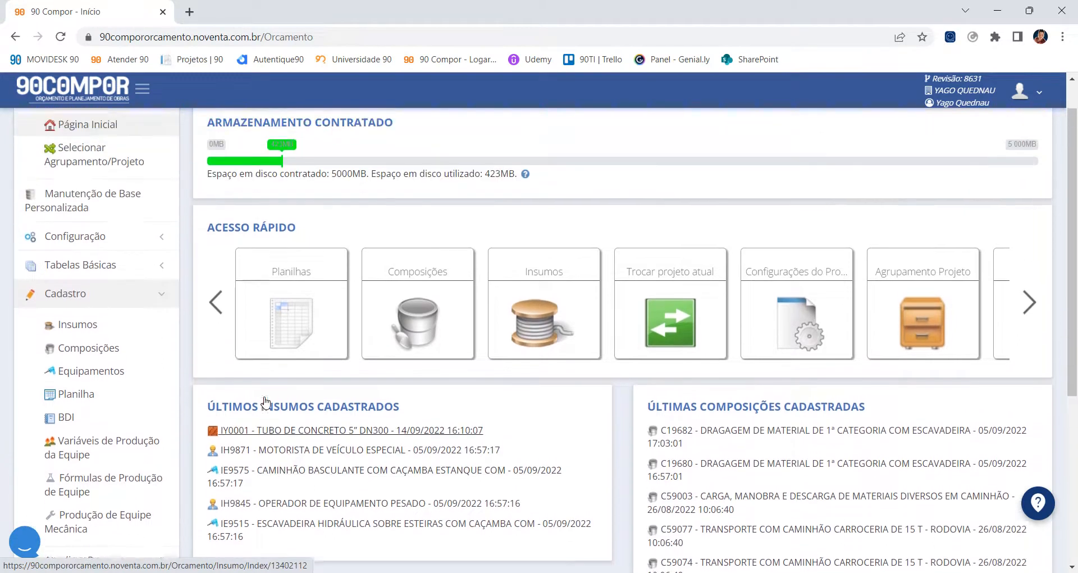
left_click(101, 344)
Step: Look over the Orçamento home page's quick-access shortcuts and the available Relatórios options
scroll(373, 340, "down", 2)
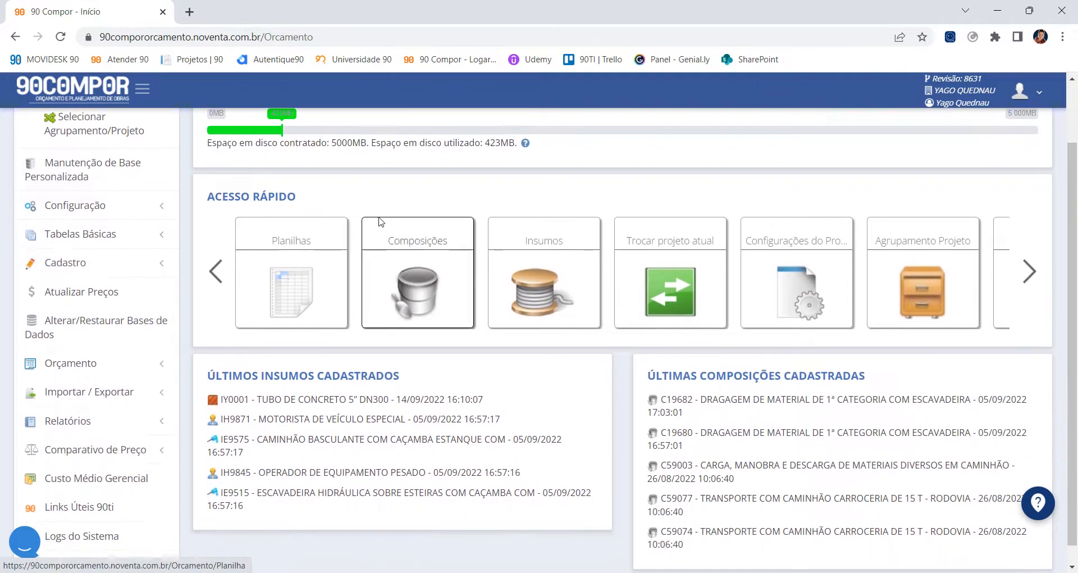
scroll(561, 422, "up", 2)
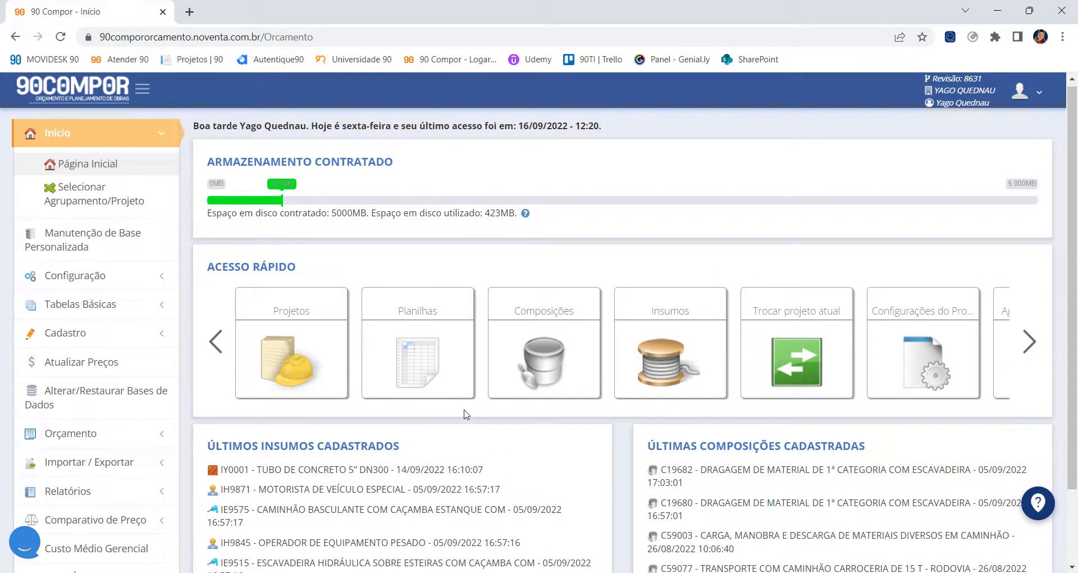
scroll(467, 415, "up", 1)
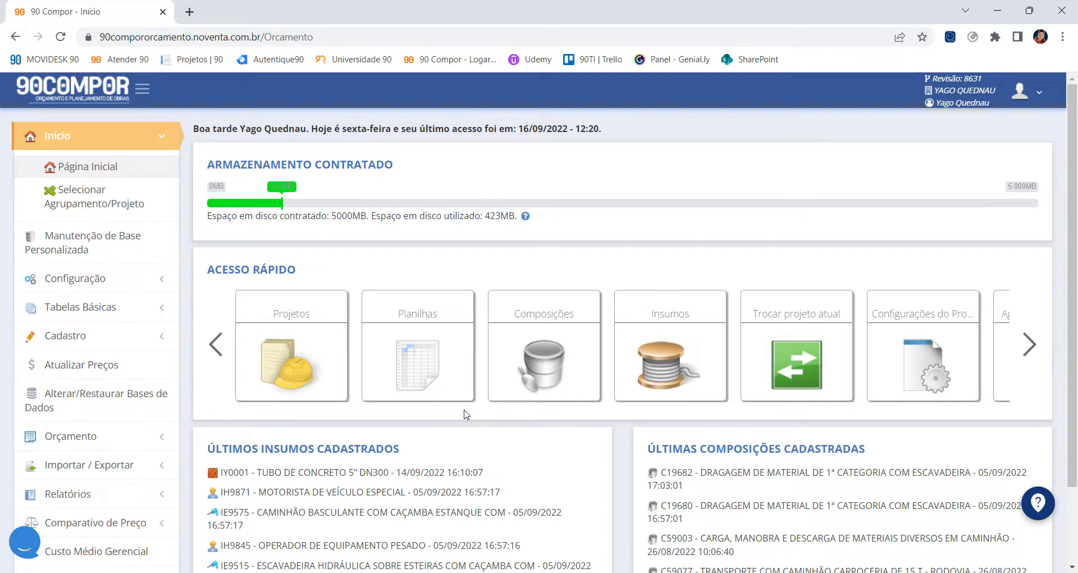
left_click(83, 497)
scroll(429, 488, "down", 3)
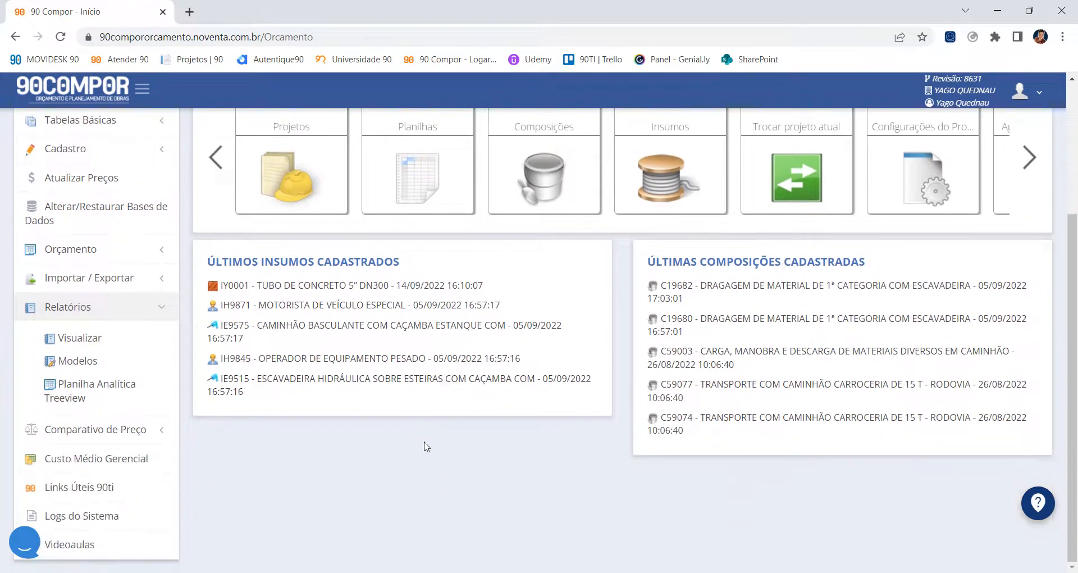
Step: Generate the Curva ABC - Insumos report from the model of the same name for Planilha 1
left_click(66, 339)
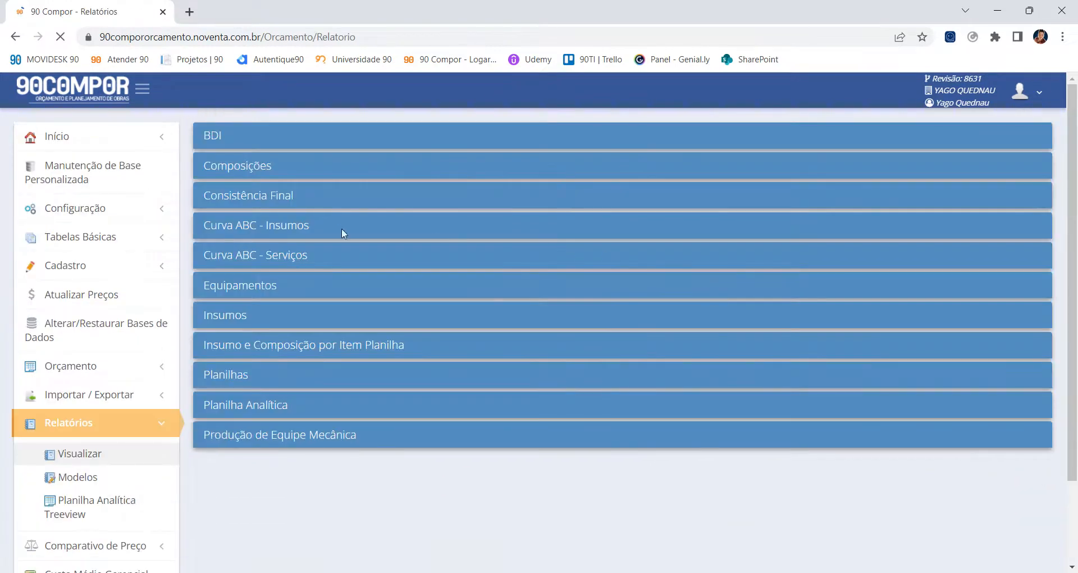
left_click(293, 230)
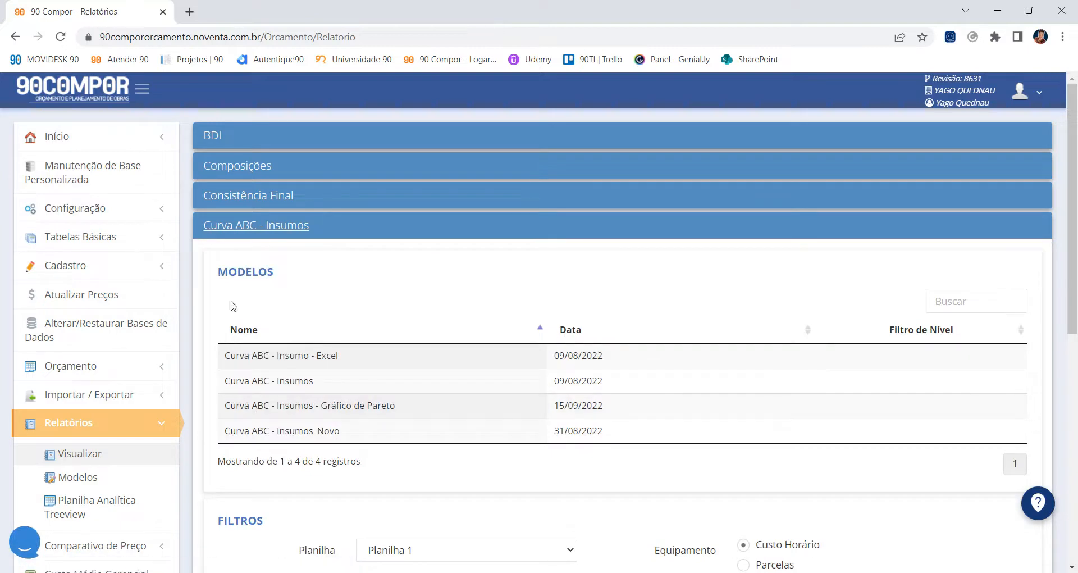
left_click(342, 382)
scroll(506, 404, "down", 2)
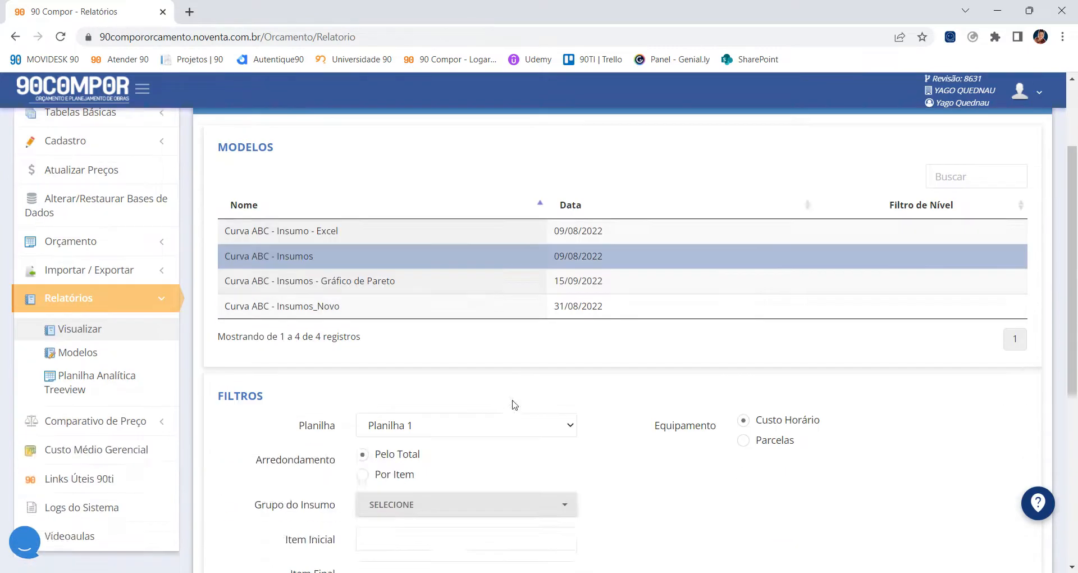
scroll(515, 405, "down", 2)
left_click(977, 553)
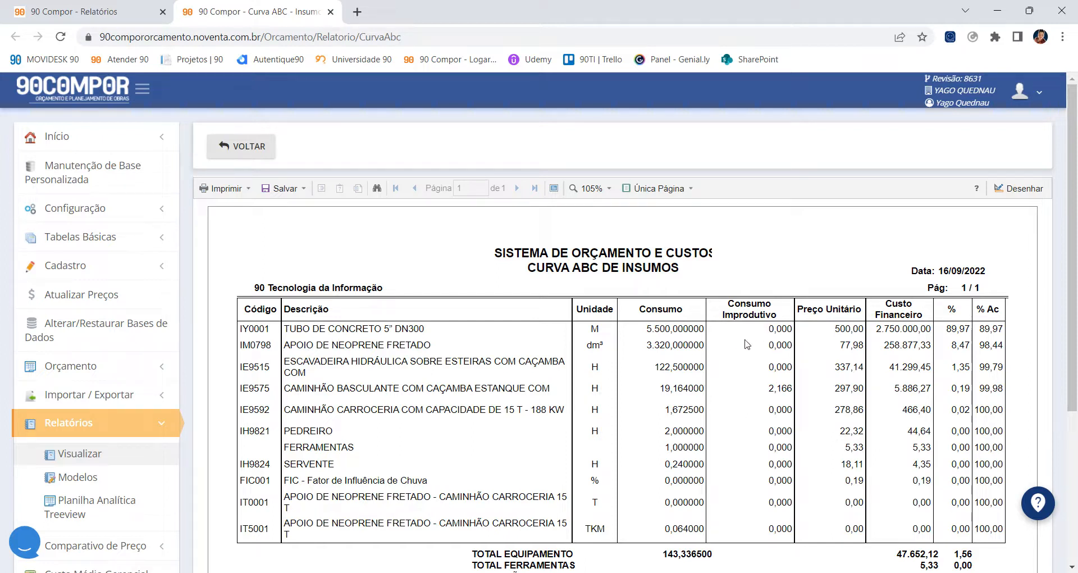
Step: Look over the generated report and the Importar / Exportar options, and return to the Orçamento home page
scroll(306, 389, "down", 1)
left_click(68, 326)
scroll(59, 354, "down", 1)
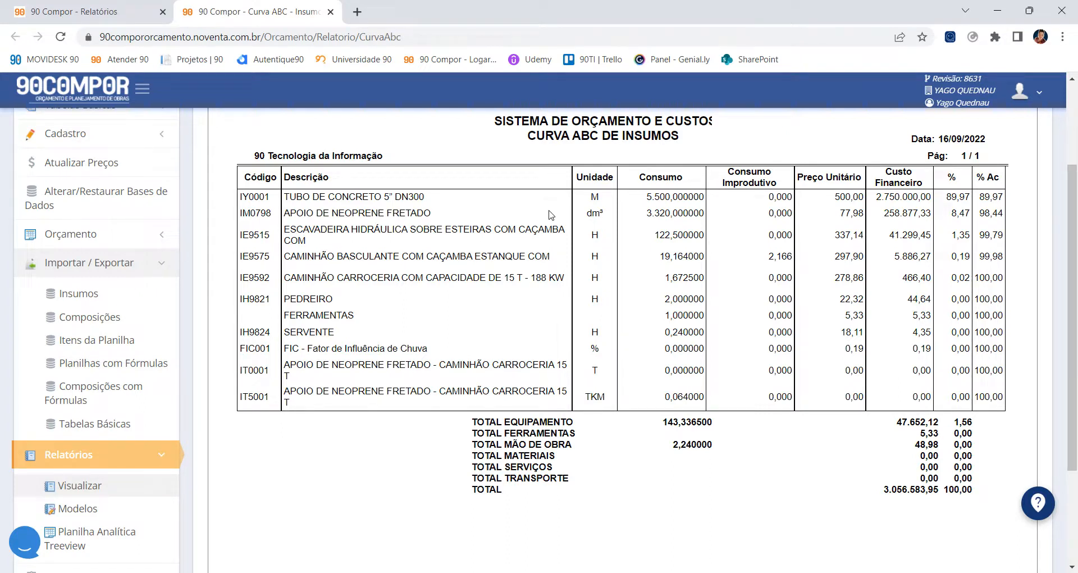
scroll(407, 200, "up", 3)
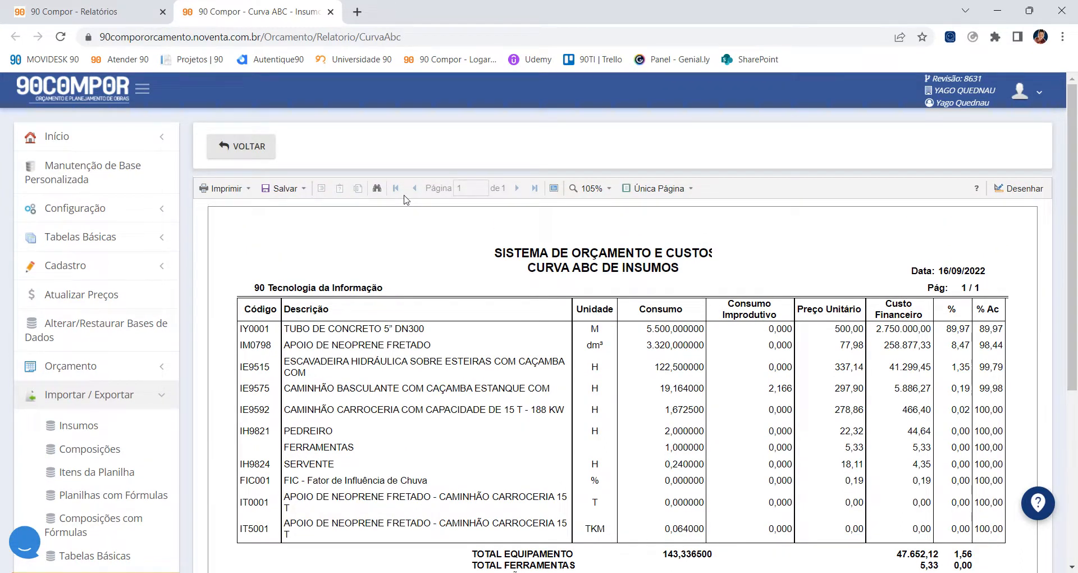
left_click(93, 137)
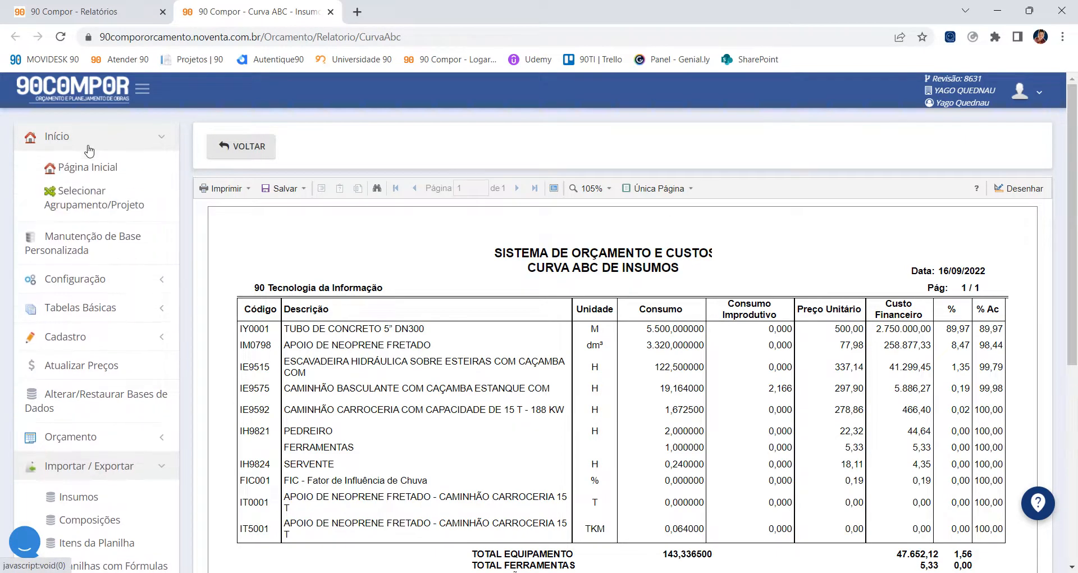
left_click(87, 168)
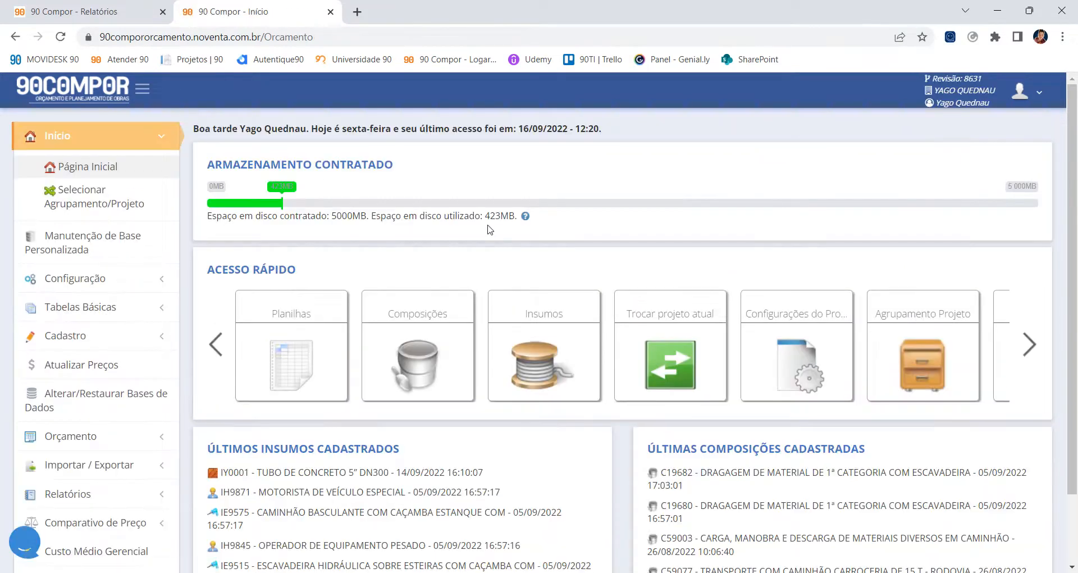